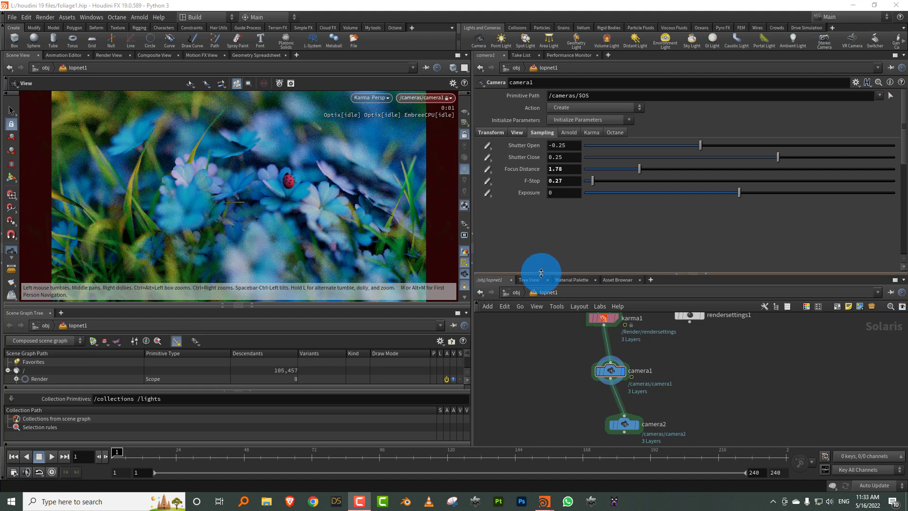
Step: Examine the View parameters of camera1 and the render settings of karma1 in the LOP network
left_click_drag(541, 273, 544, 231)
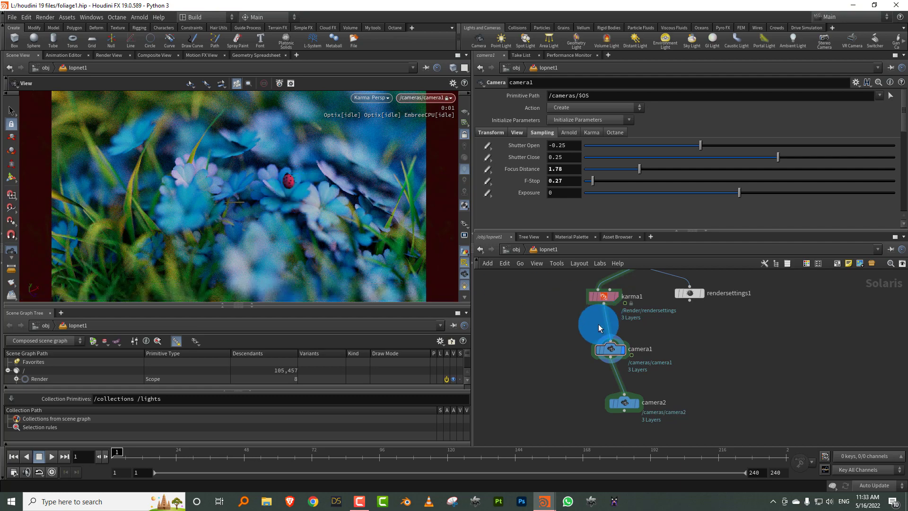
left_click(610, 349)
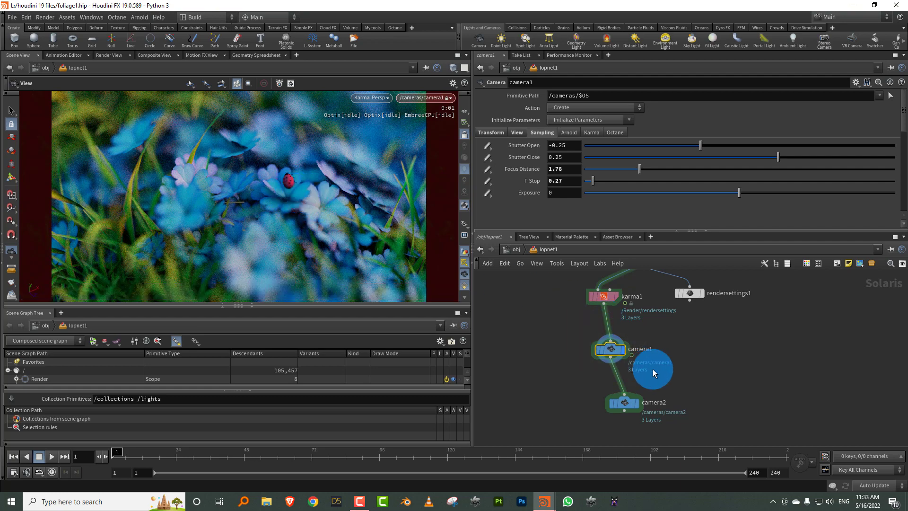
left_click(517, 134)
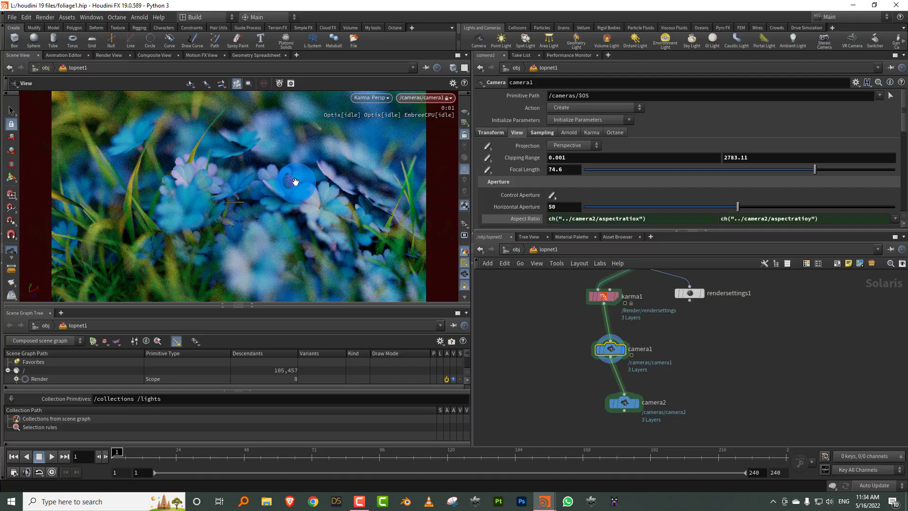
left_click_drag(295, 181, 222, 233)
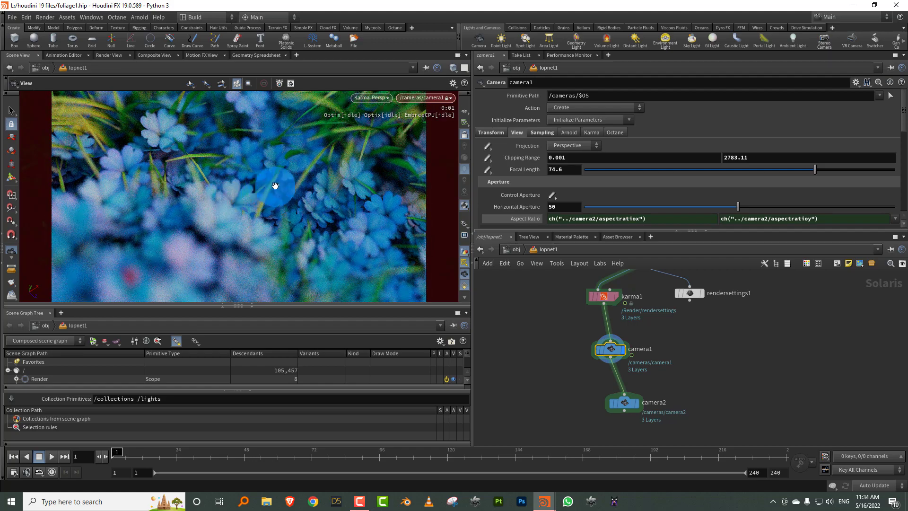
left_click(603, 296)
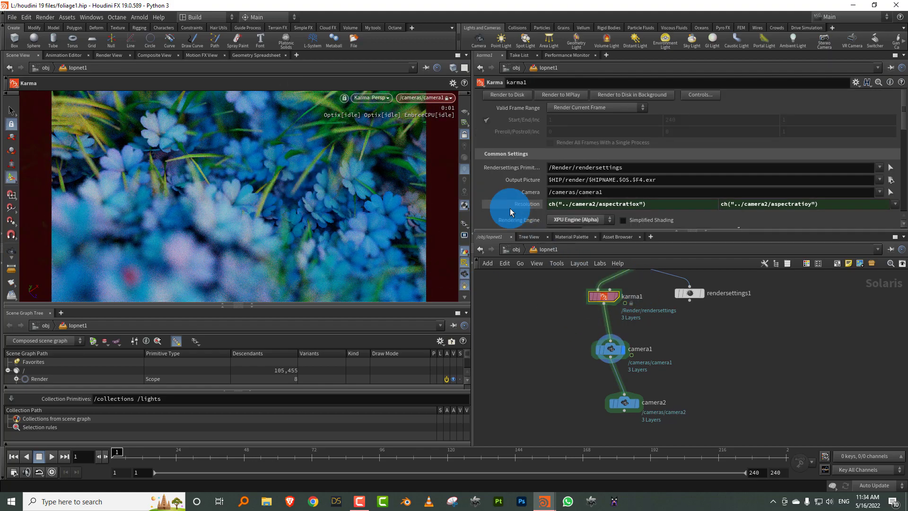
left_click_drag(537, 230, 540, 275)
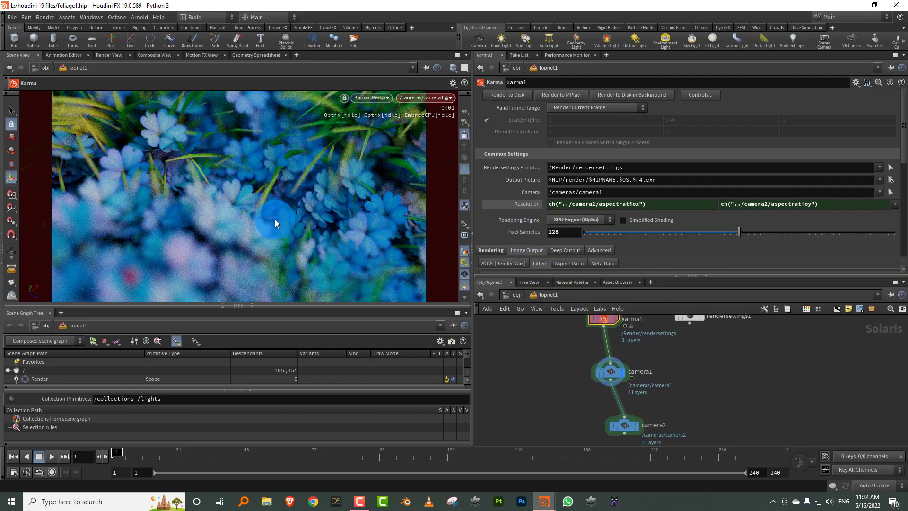
Step: Set camera1's focus distance to 1.46 so the focus falls on the ladybug's flower
key("Escape")
left_click_drag(323, 197, 257, 209)
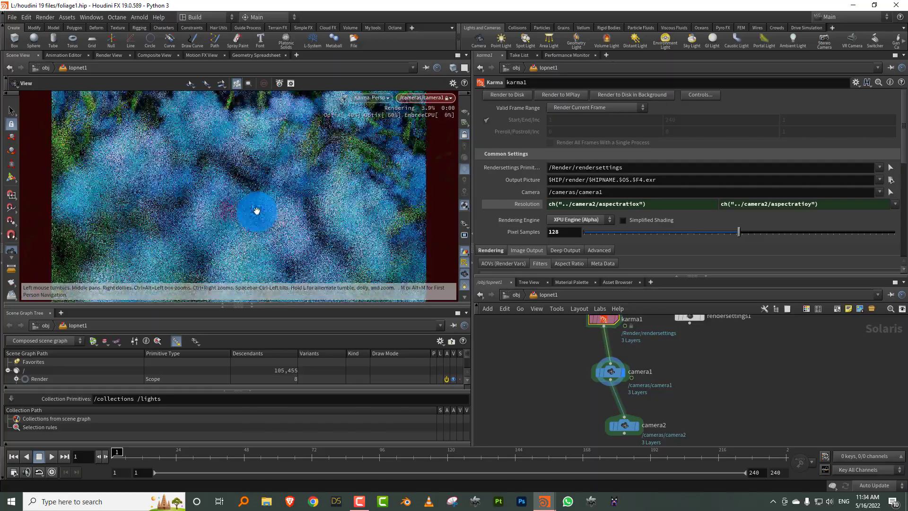
left_click(610, 372)
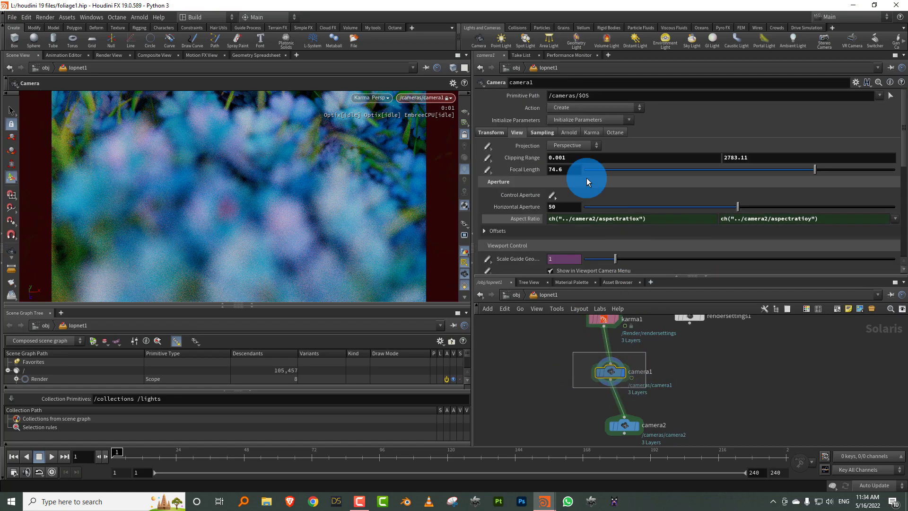
left_click(542, 133)
left_click_drag(640, 170, 630, 170)
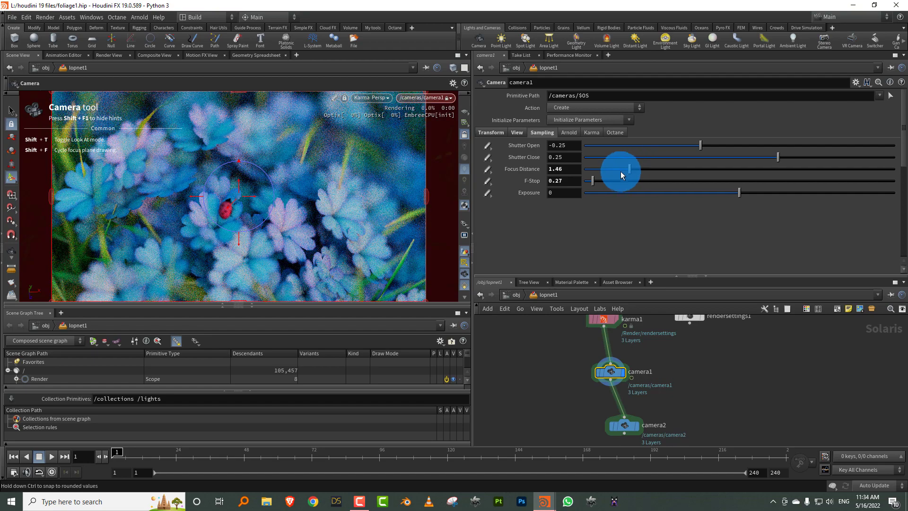
Step: Reframe the shot through the locked camera1 around the ladybug and its surrounding blue flowers
left_click(349, 174)
key("Escape")
scroll(241, 198, "up", 3)
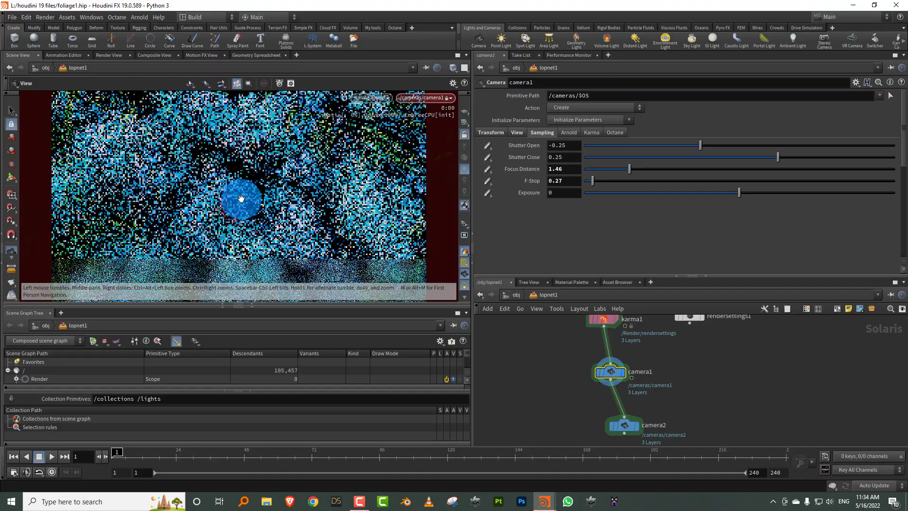
scroll(231, 205, "up", 2)
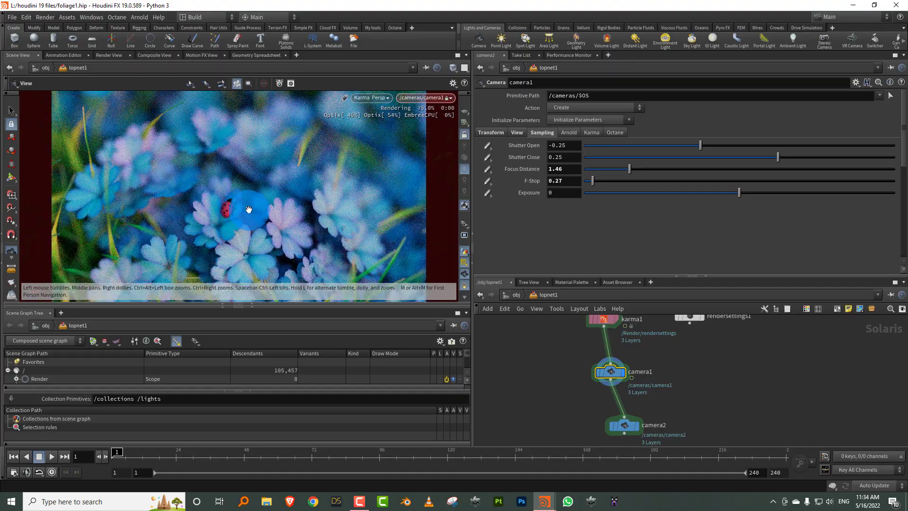
middle_click_drag(243, 209, 256, 205)
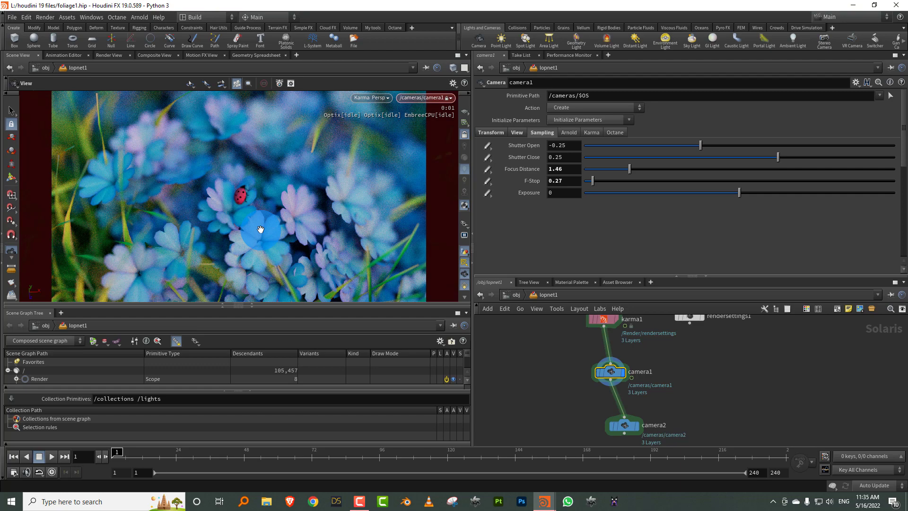
left_click_drag(239, 192, 260, 196)
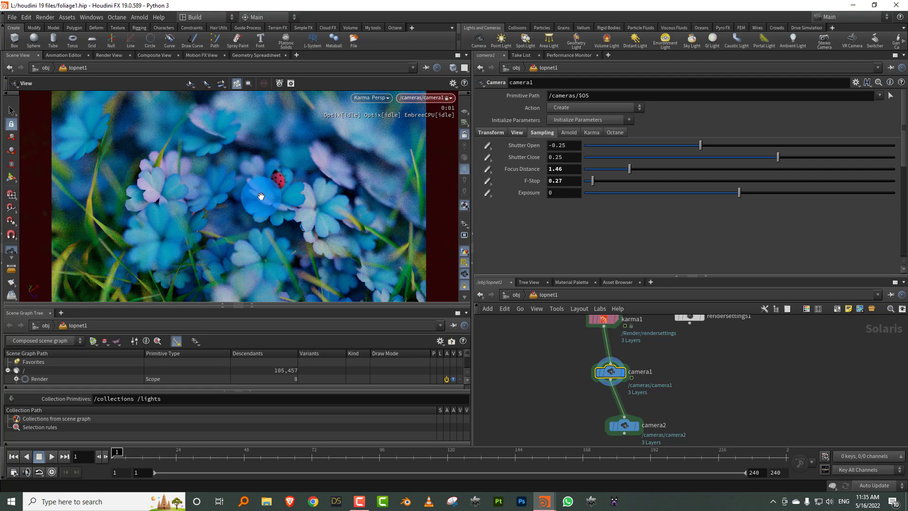
left_click_drag(261, 196, 204, 206)
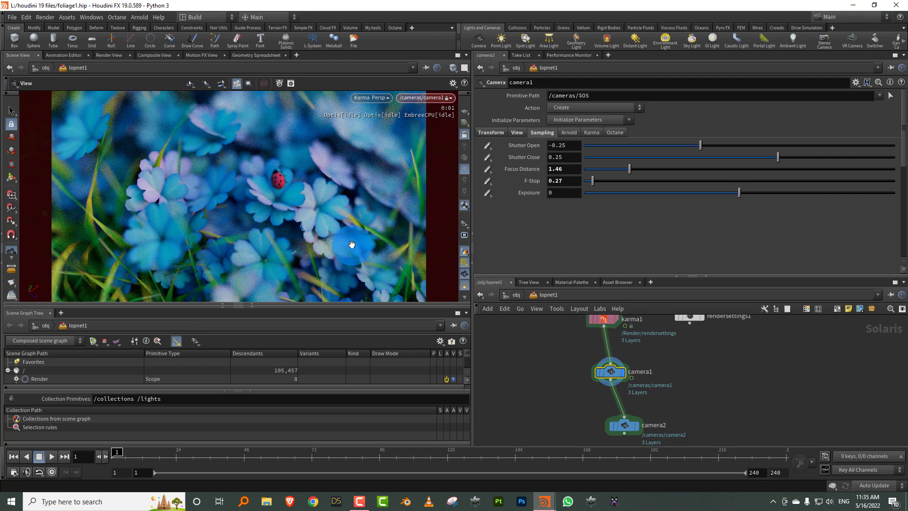
left_click_drag(535, 276, 536, 243)
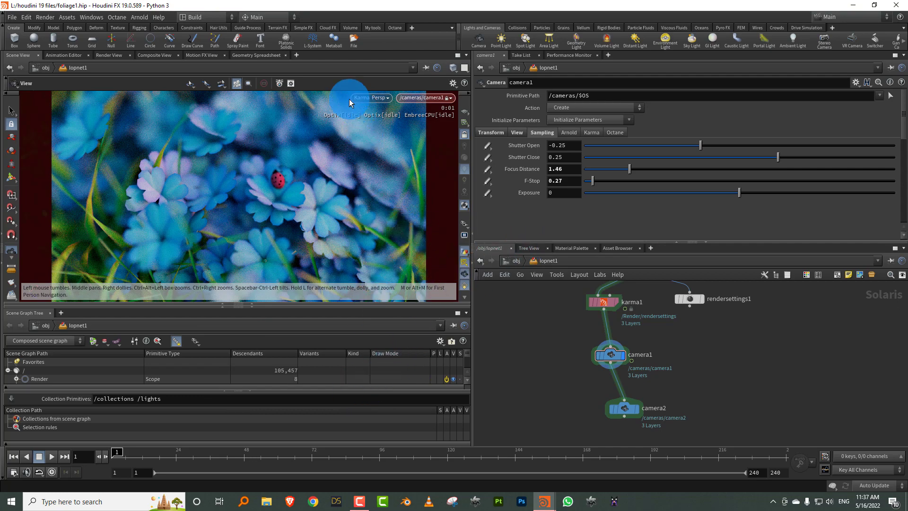
left_click(374, 98)
left_click(372, 128)
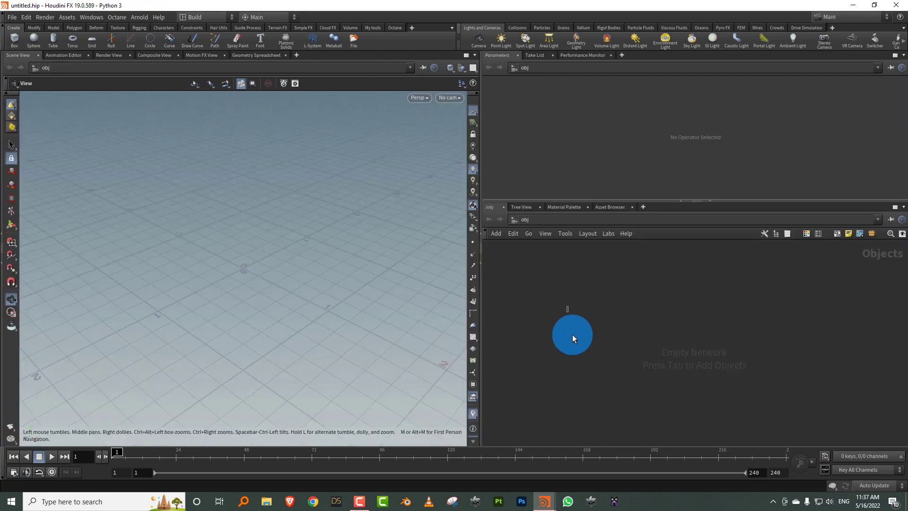
Step: Add a LOP Network at object level in the empty scene and go inside it
key("Tab")
type("lop")
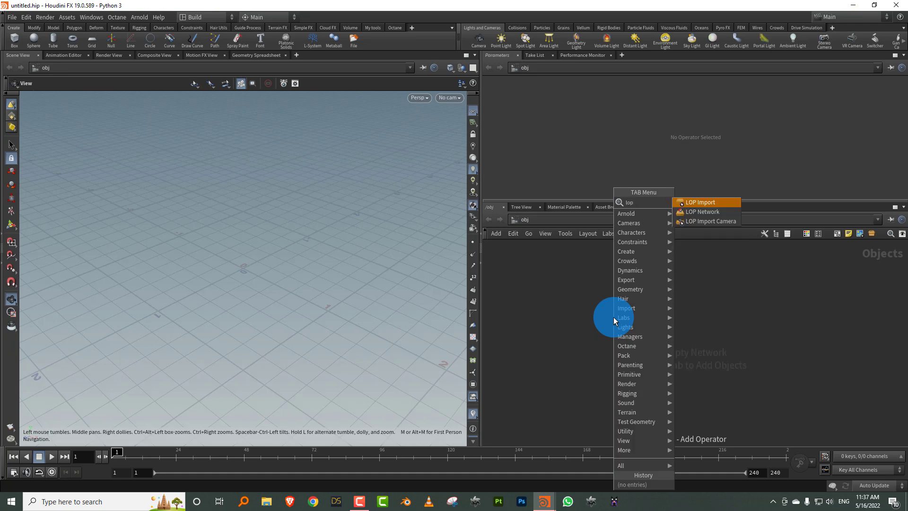
key("Down")
key("Return")
key("Return")
key("Return")
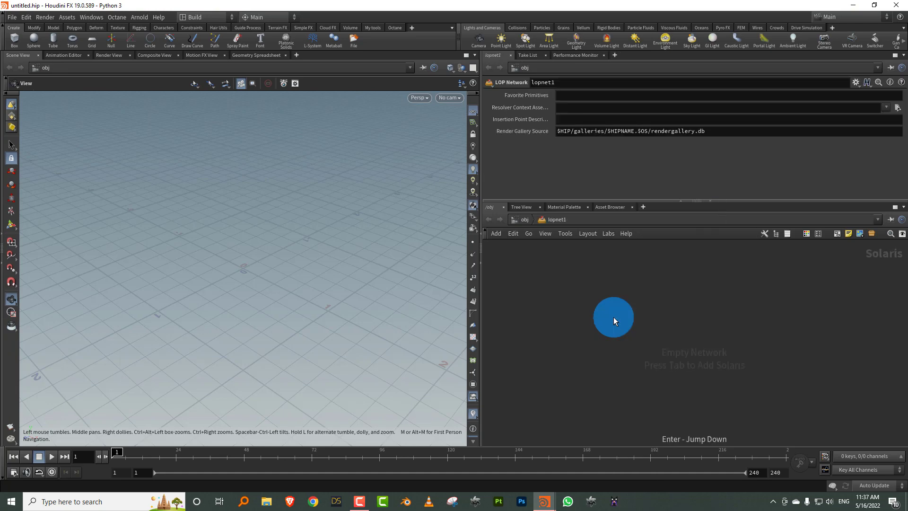
key("Tab")
type("test")
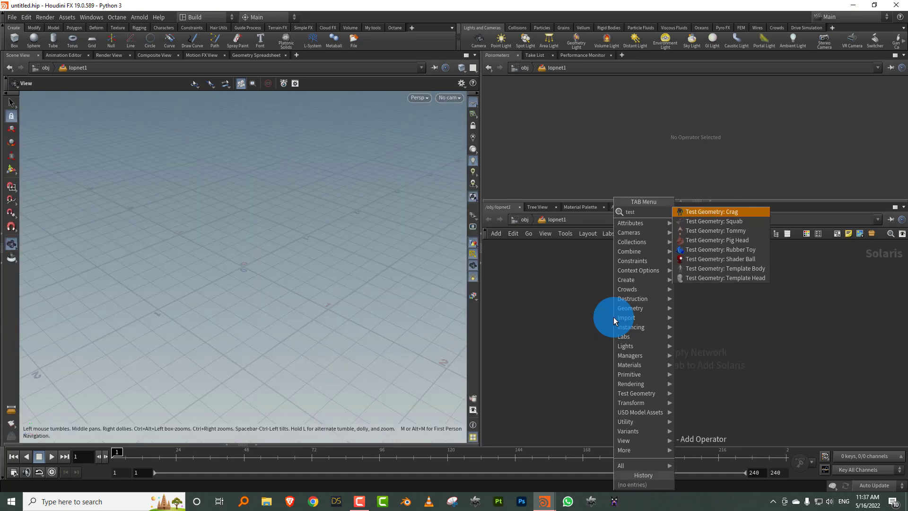
key("Escape")
Step: Add a SOP Create node to the LOP network and name it toy
key("Tab")
type("sop")
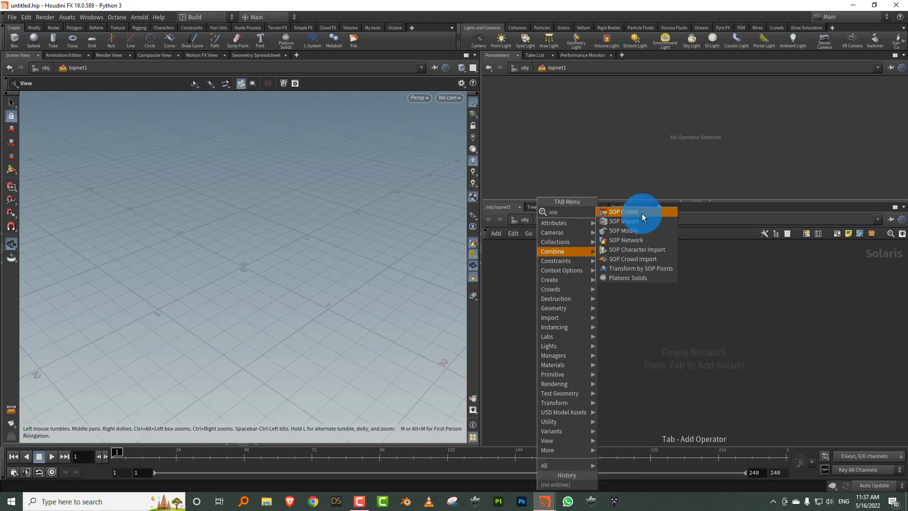
left_click(642, 213)
left_click(617, 303)
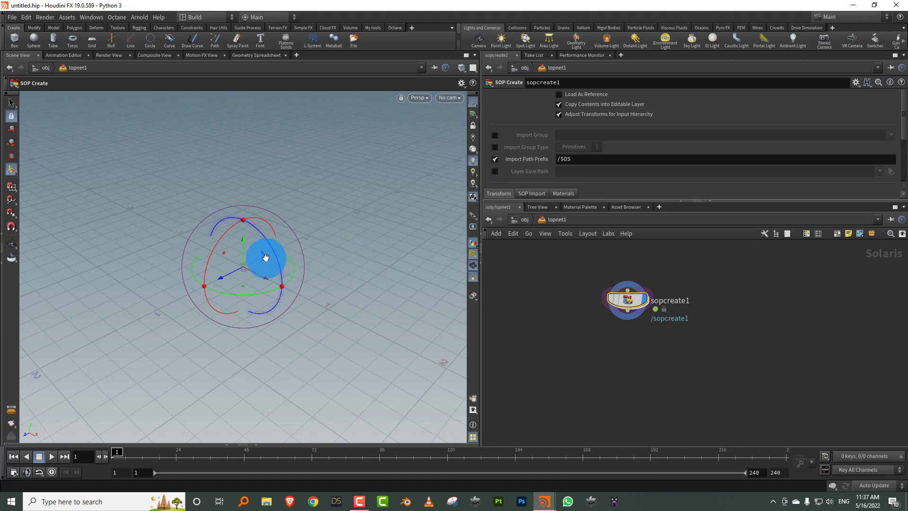
key("Escape")
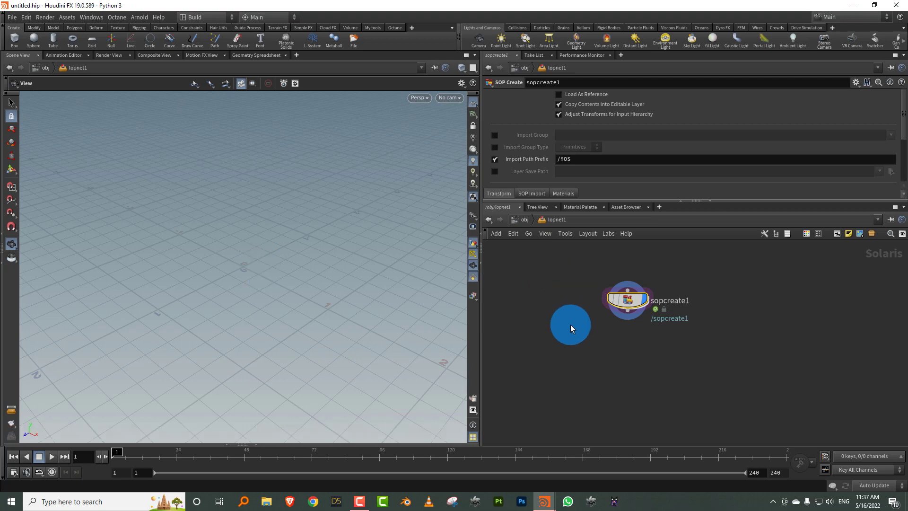
double_click(666, 301)
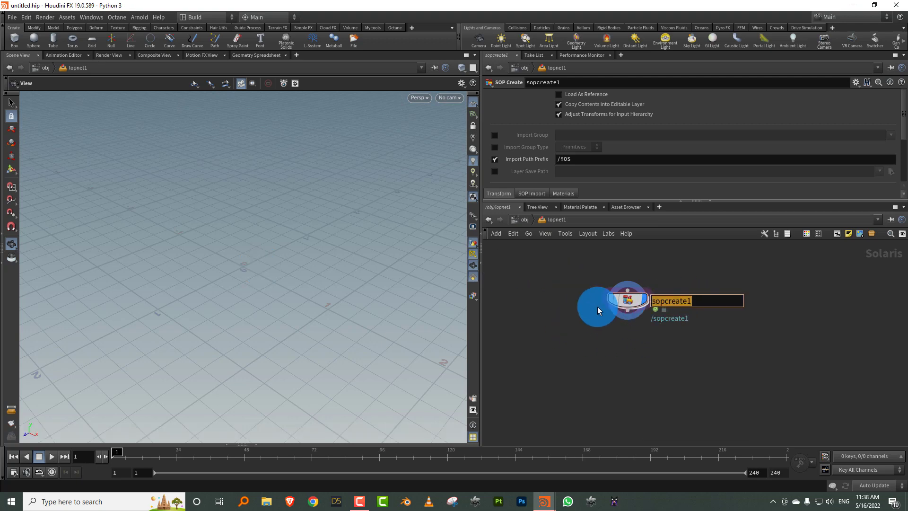
type("toy")
key("Return")
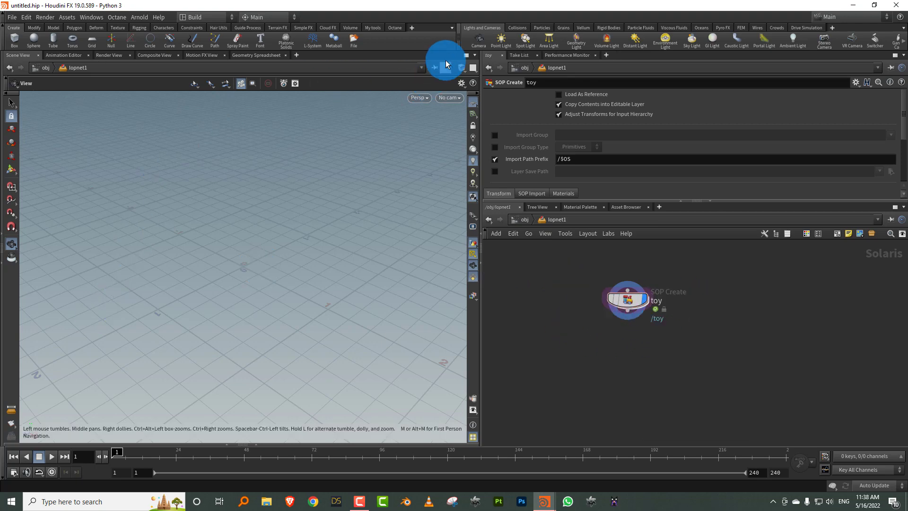
Step: Split the scene view pane top/bottom and make the lower pane a Scene Graph Tree
left_click(470, 55)
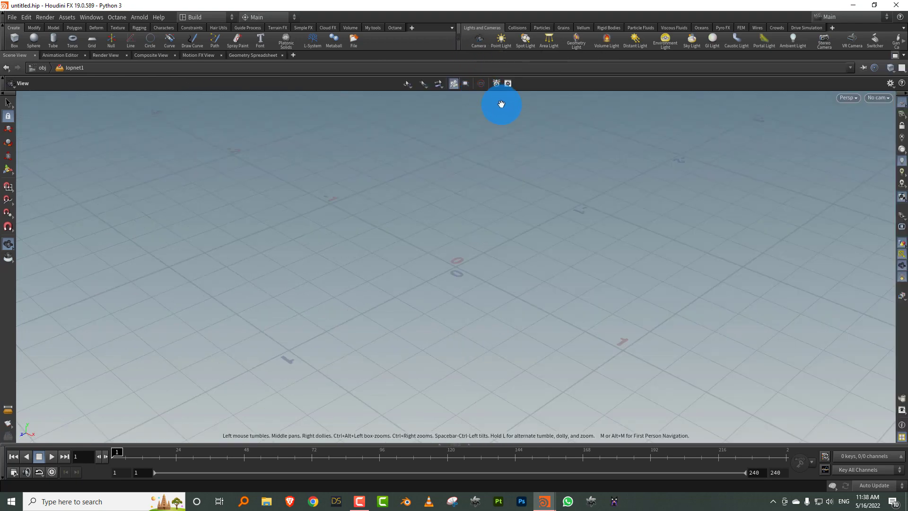
left_click(894, 56)
left_click(475, 55)
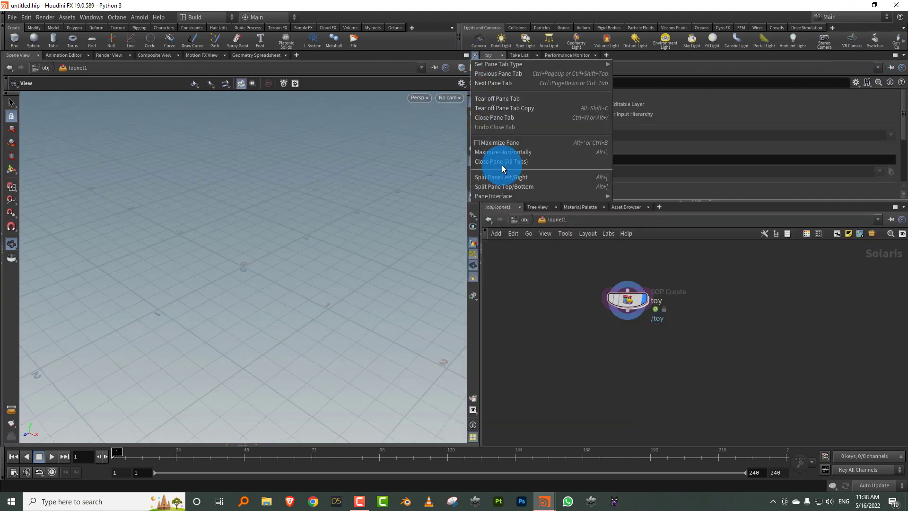
left_click(530, 188)
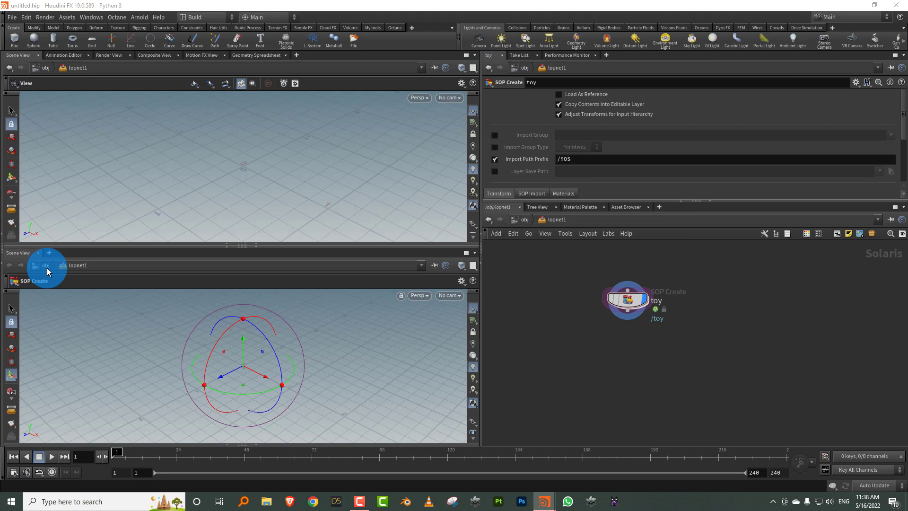
left_click(19, 256)
mouse_move(65, 379)
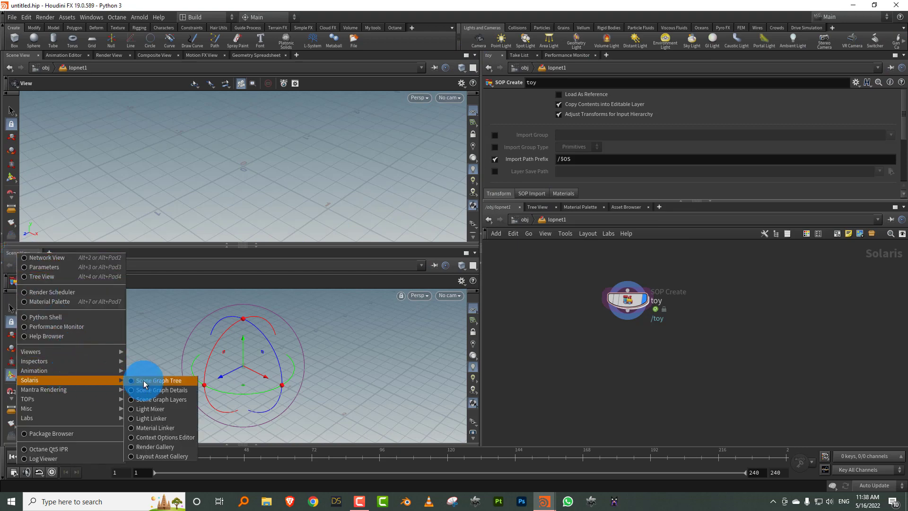
left_click(144, 381)
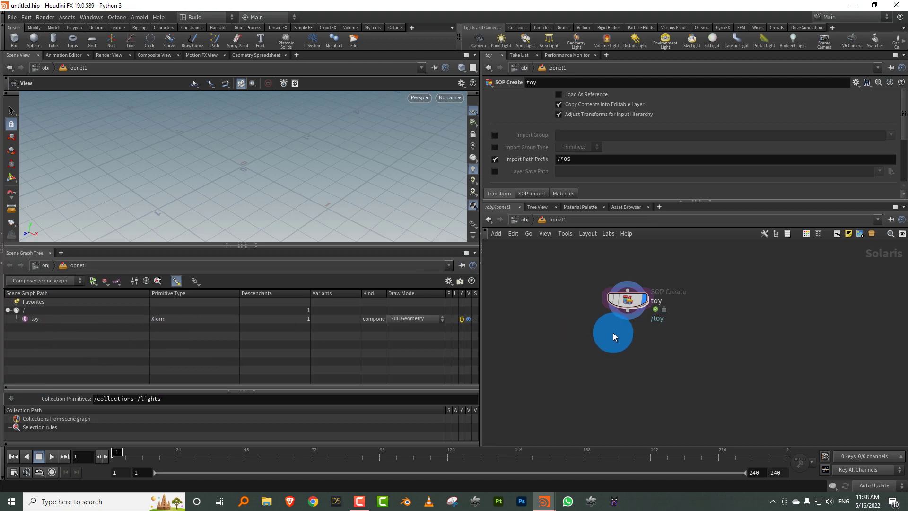
Step: Add a Material Library node below the toy node in the LOP network
key("Tab")
type("mater")
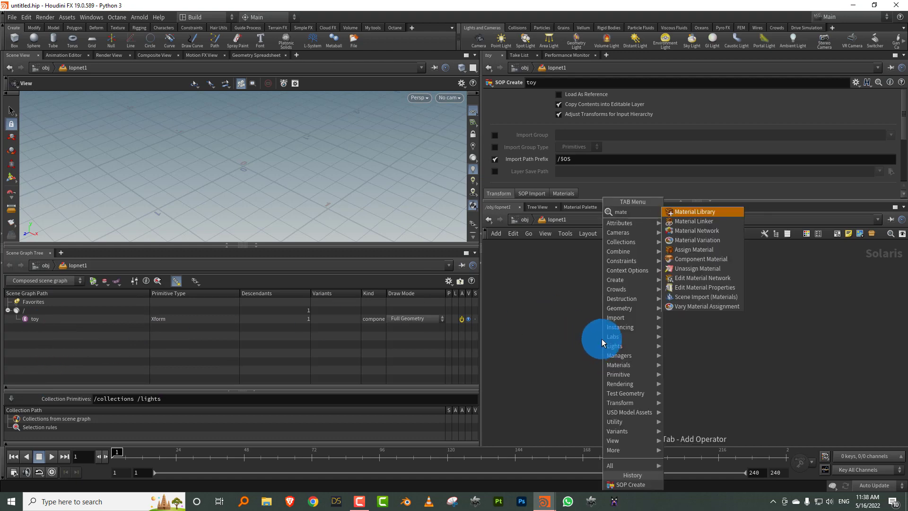
left_click(711, 212)
left_click(626, 371)
Step: Go inside the toy node and add a Test Geometry: Rubber Toy node below the sub-network inputs
double_click(631, 300)
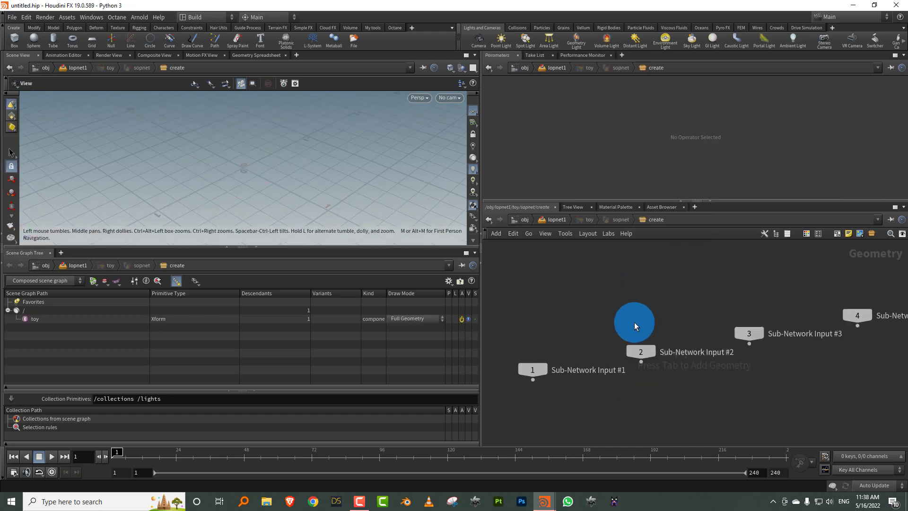
key("Tab")
type("test")
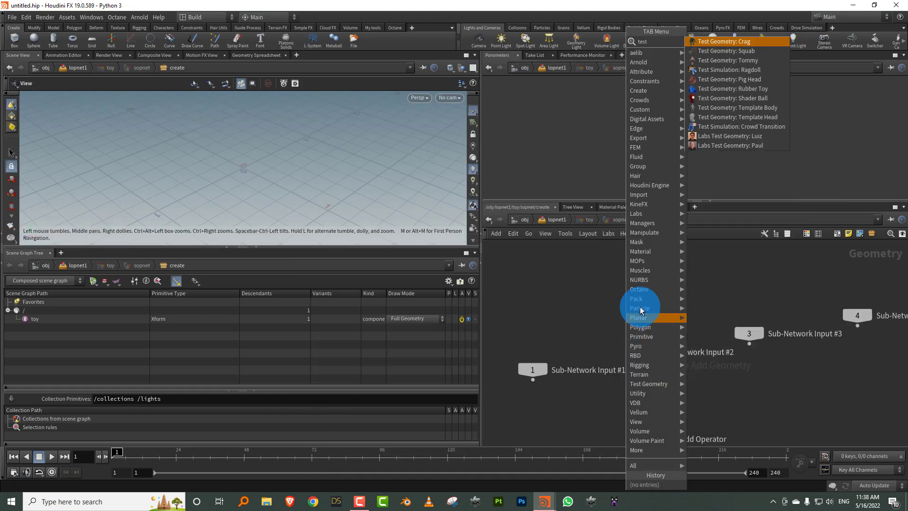
left_click(761, 90)
left_click(595, 348)
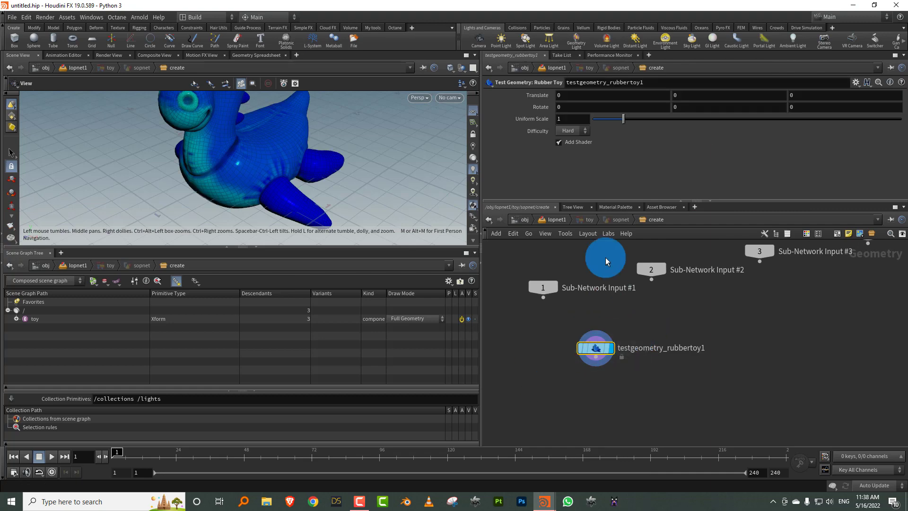
Step: Turn off Add Shader on the rubber toy test geometry
left_click_drag(571, 201, 572, 238)
left_click_drag(290, 158, 247, 183)
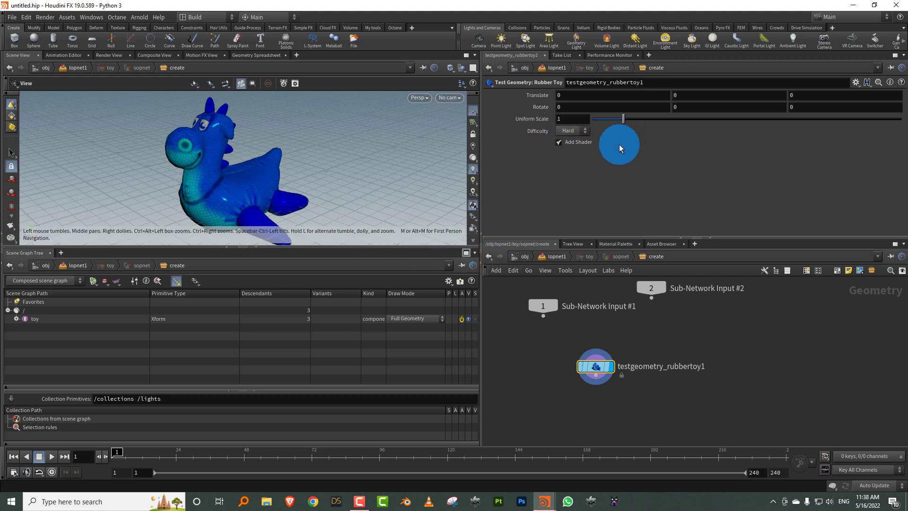
left_click(575, 142)
left_click(546, 336)
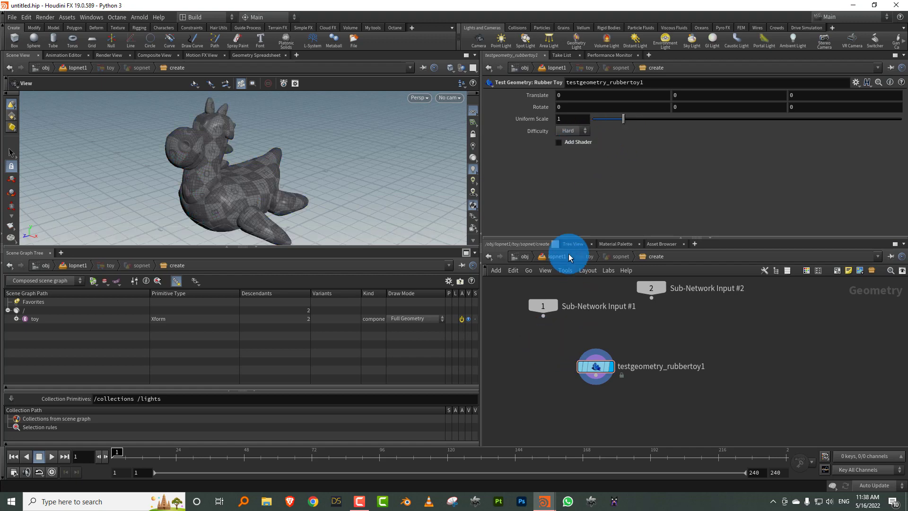
Step: Connect the toy node to the material library's input in lopnet1 and go inside the material library
left_click(556, 256)
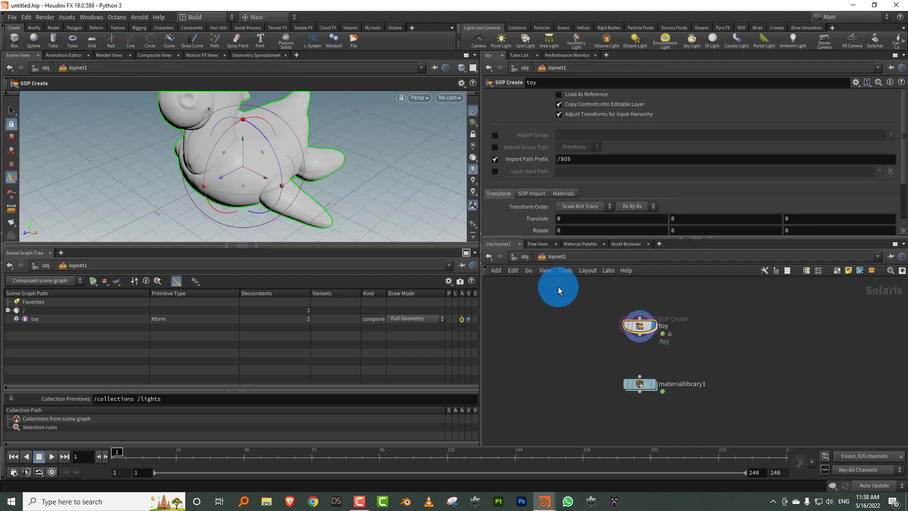
left_click_drag(626, 304, 626, 346)
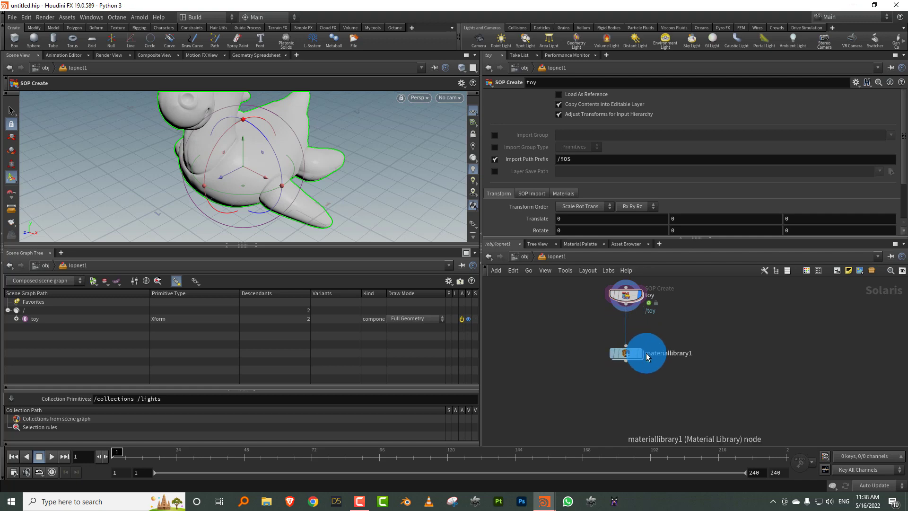
left_click(641, 354)
double_click(636, 358)
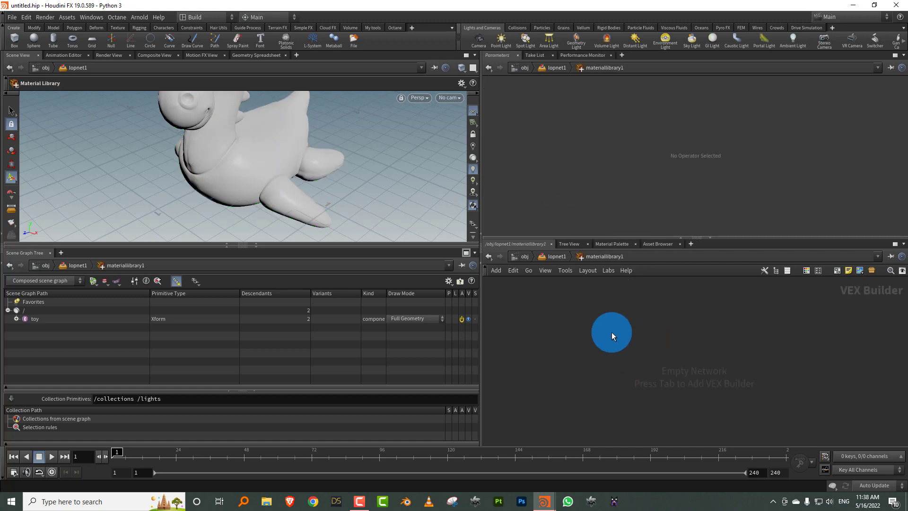
Step: Browse the available MaterialX node categories, including Procedural2D and Pbr, inside the material library
key("Tab")
type("standa")
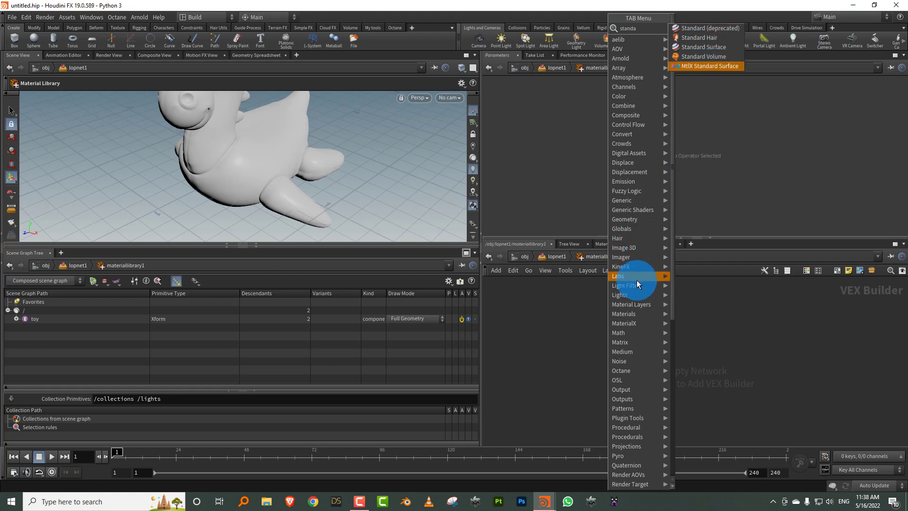
mouse_move(634, 325)
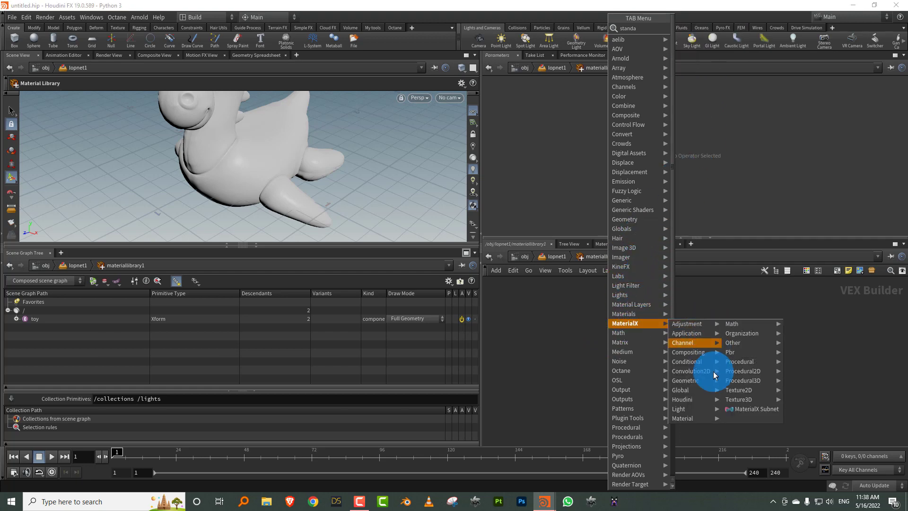
mouse_move(775, 337)
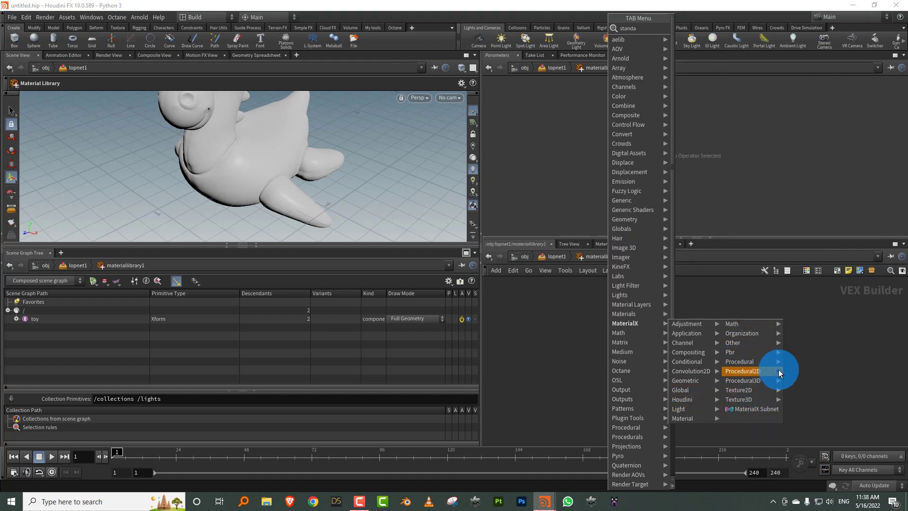
mouse_move(714, 421)
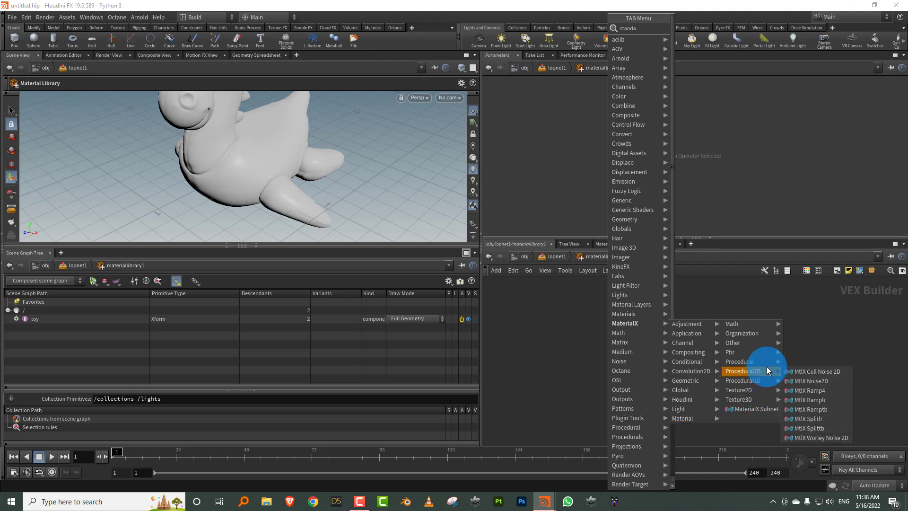
mouse_move(761, 355)
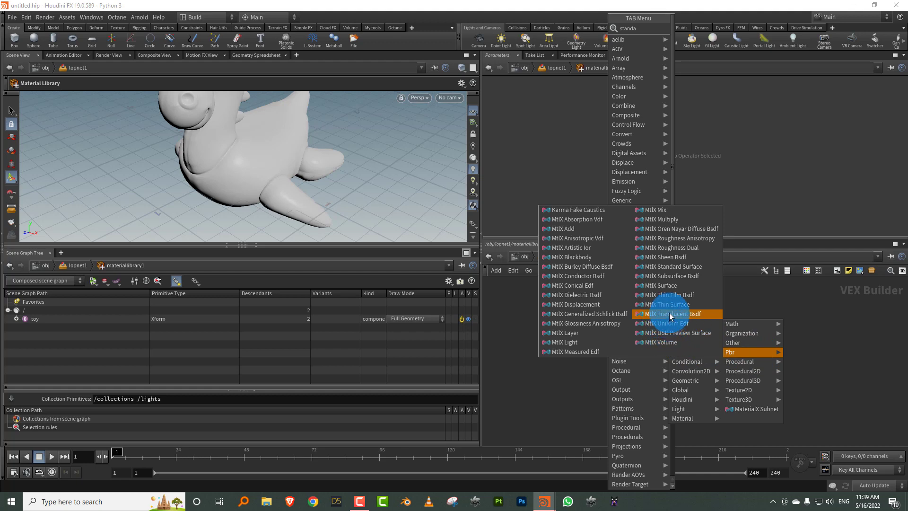
left_click(781, 301)
Step: Add an MtlX Standard Surface node to the material library's empty network
key("Tab")
type("stad")
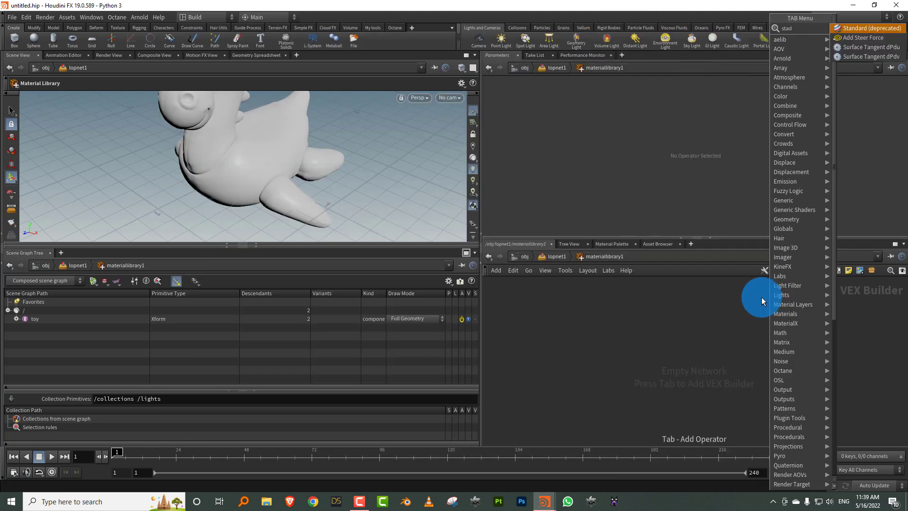
key("BackSpace")
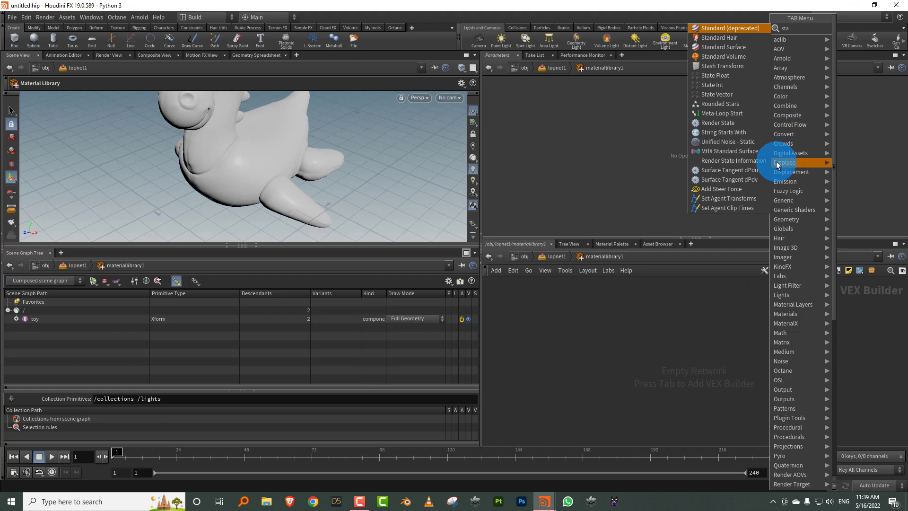
left_click(861, 66)
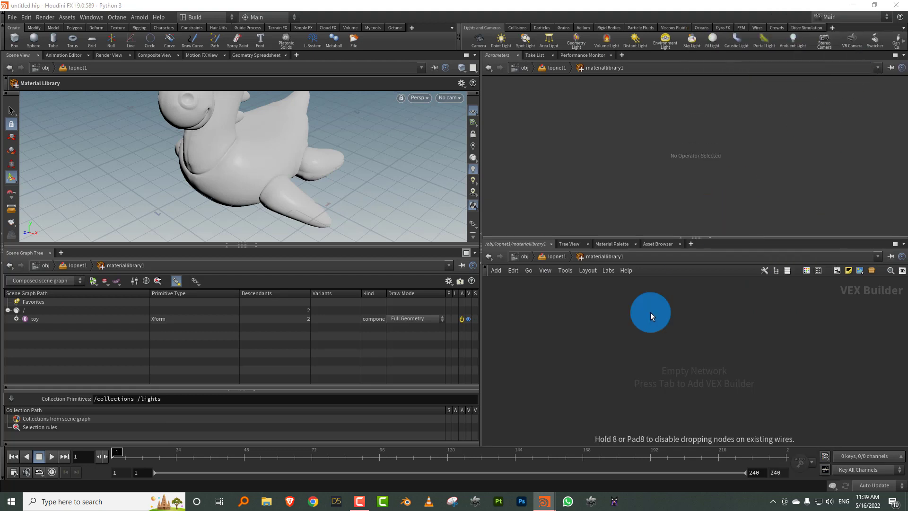
left_click(653, 331)
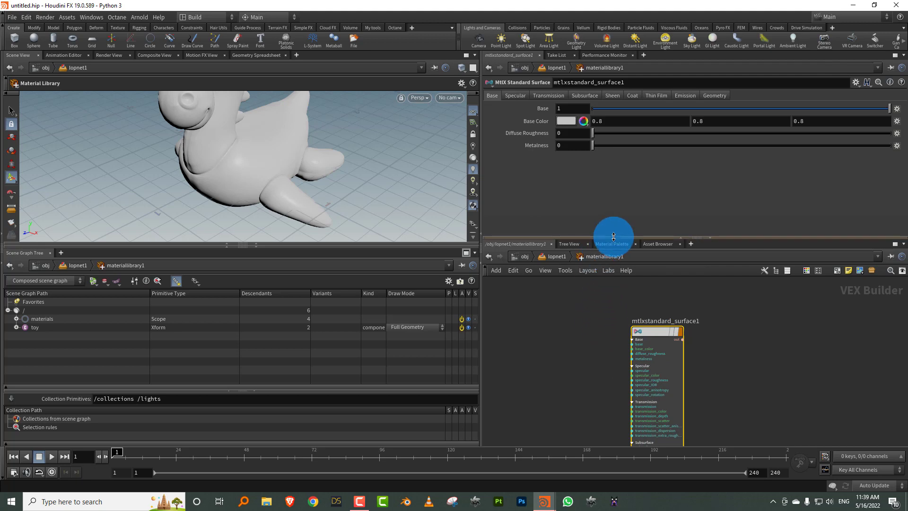
Step: Enlarge the network editor, frame the toy in the viewport and rename the MtlX Standard Surface node to basic
left_click_drag(607, 237, 607, 202)
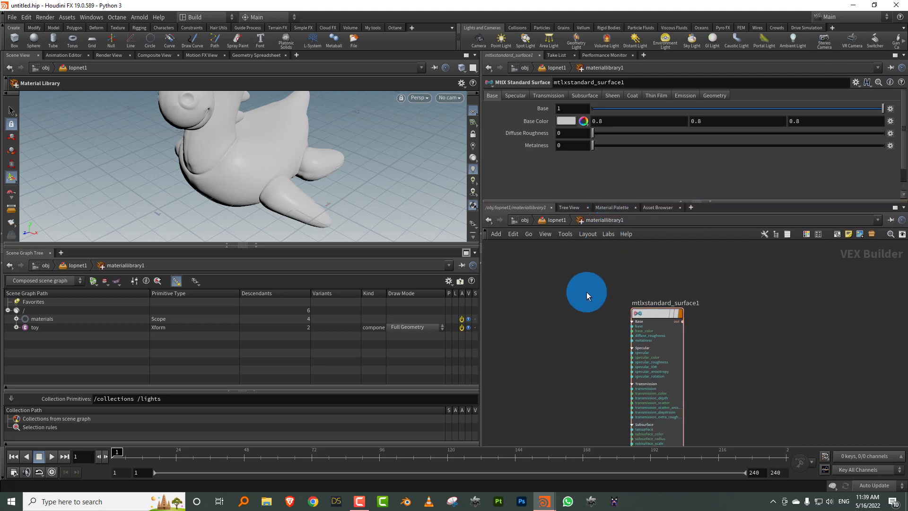
key("Escape")
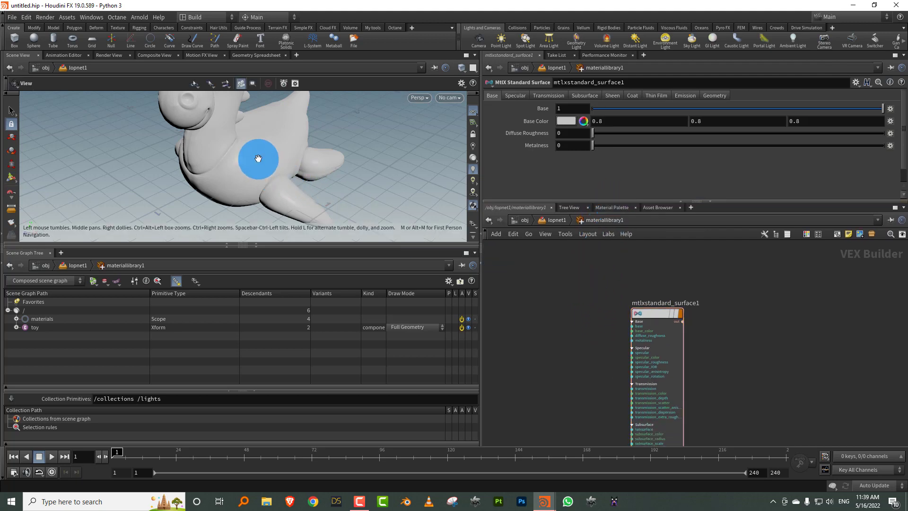
key("h")
left_click_drag(659, 312, 645, 296)
left_click(648, 289)
left_click_drag(699, 289, 564, 289)
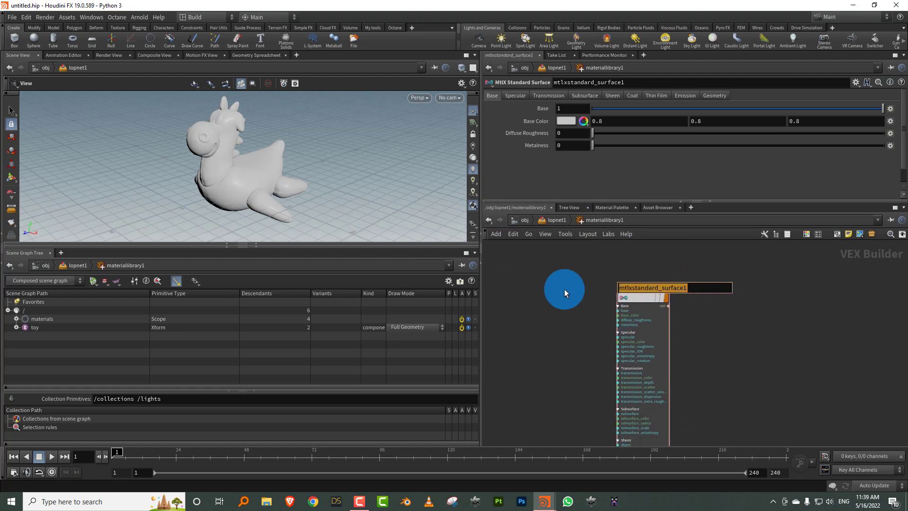
type("basic")
key("Return")
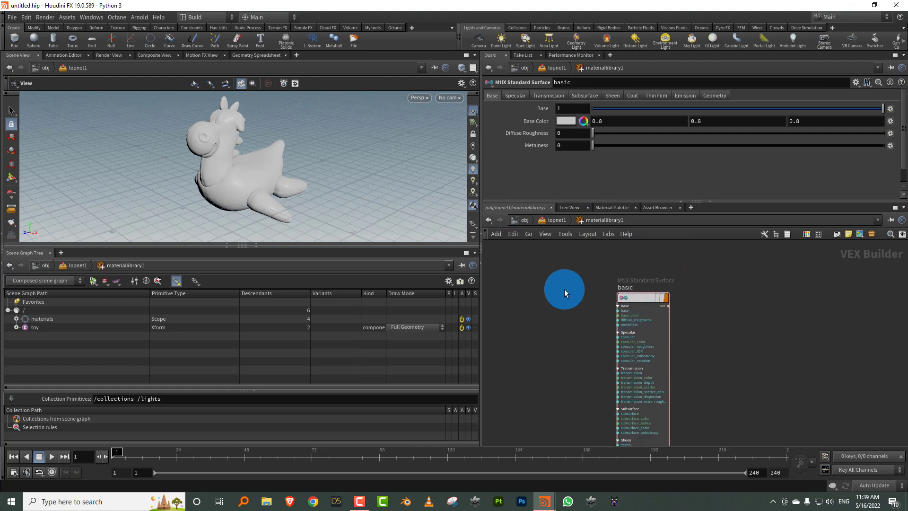
Step: Assign the basic material to the toy's mesh_0 in the viewport and expand toy in the scene graph
left_click_drag(636, 297, 265, 166)
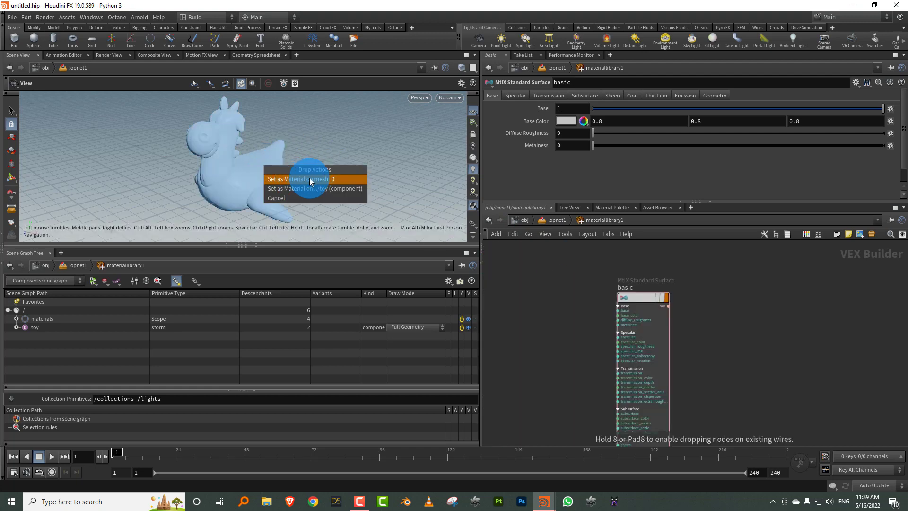
left_click(333, 180)
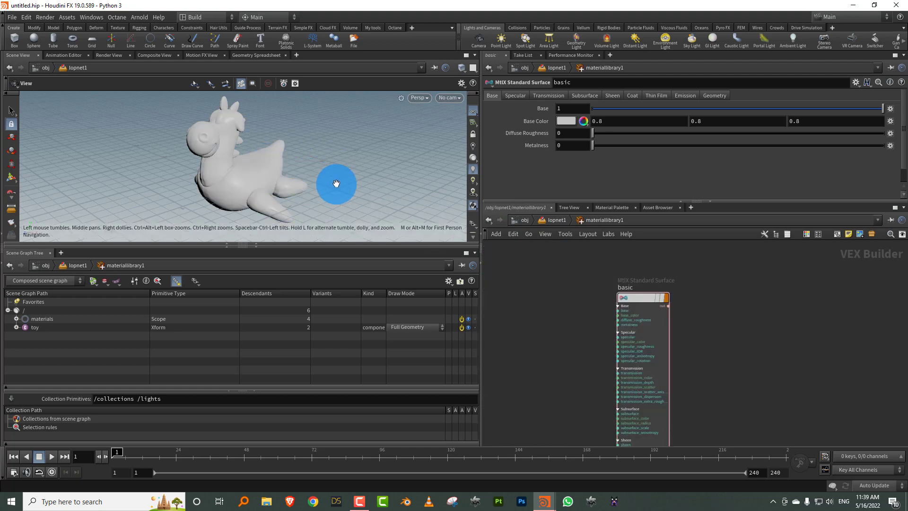
left_click(16, 327)
left_click(36, 329)
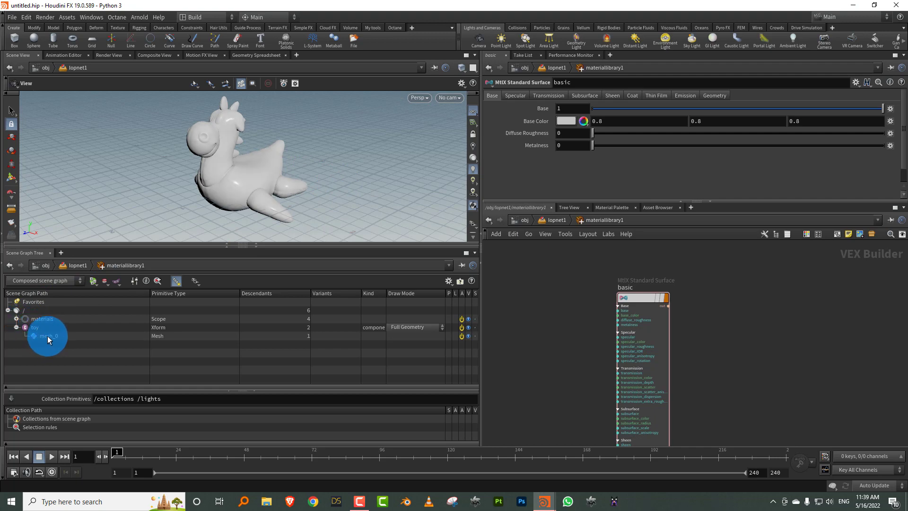
Step: Return to lopnet1 and move the Assign Material node farther below the material library
left_click(555, 220)
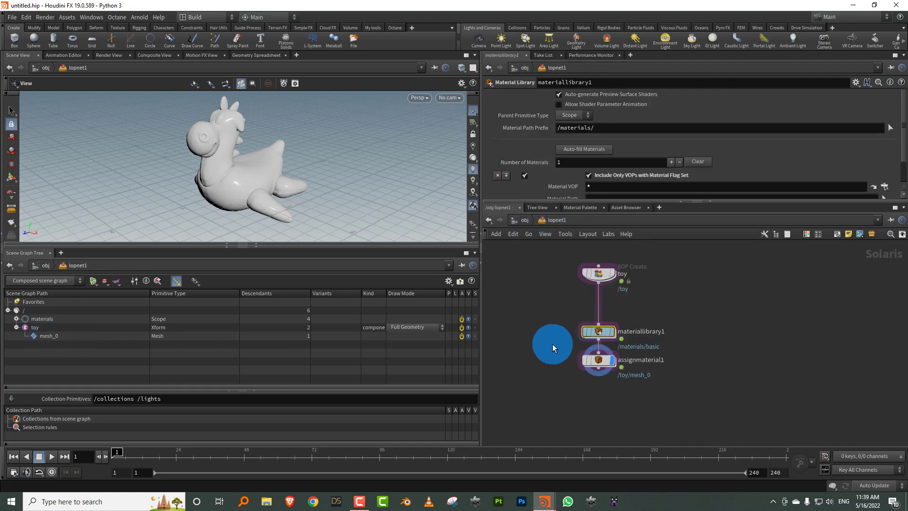
left_click_drag(597, 360, 572, 402)
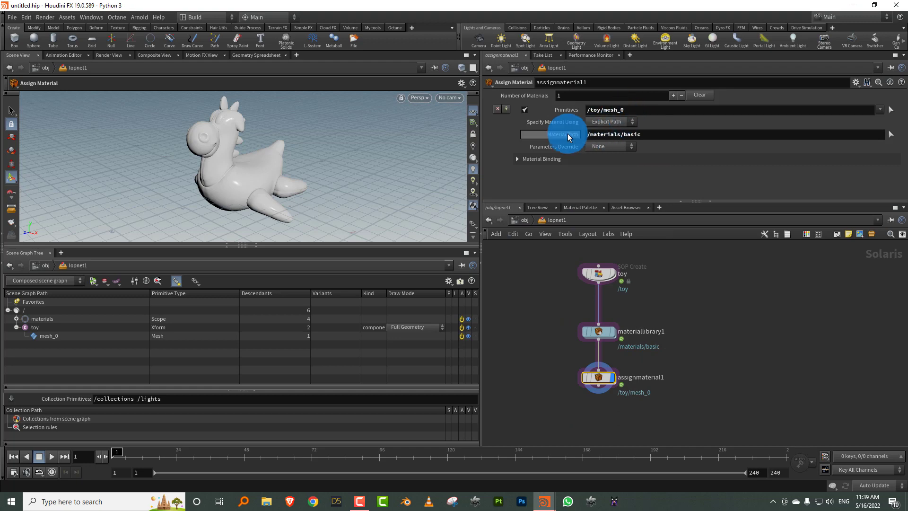
left_click(620, 135)
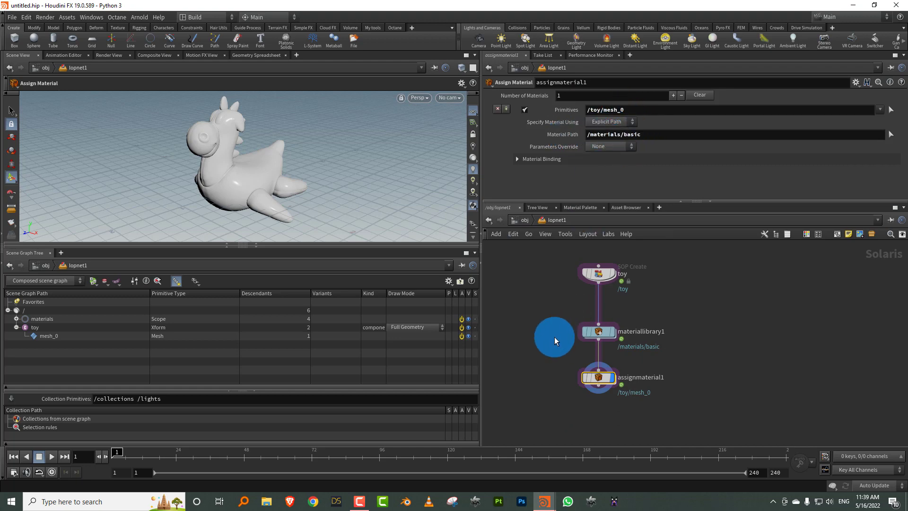
Step: Add a Dome Light node below the Assign Material node in the LOP network
middle_click_drag(552, 359, 551, 318)
key("Tab")
type("dome")
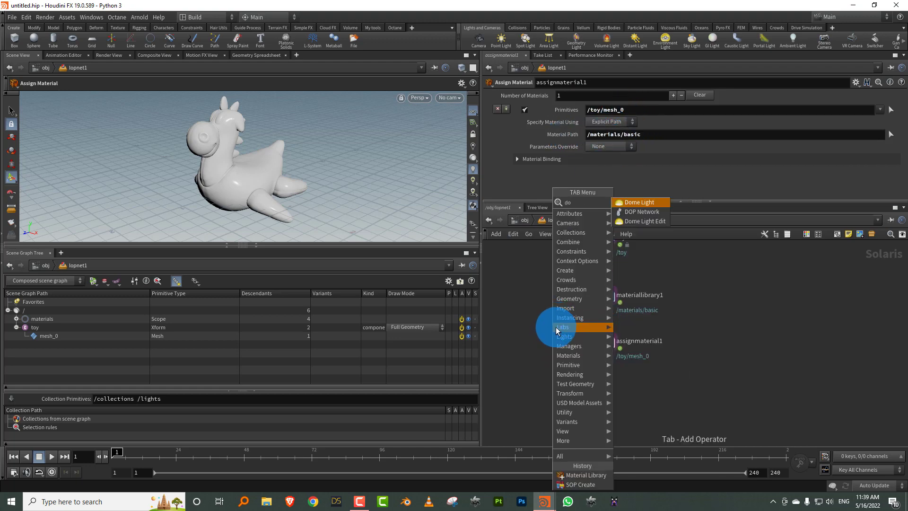
left_click(654, 206)
left_click(595, 386)
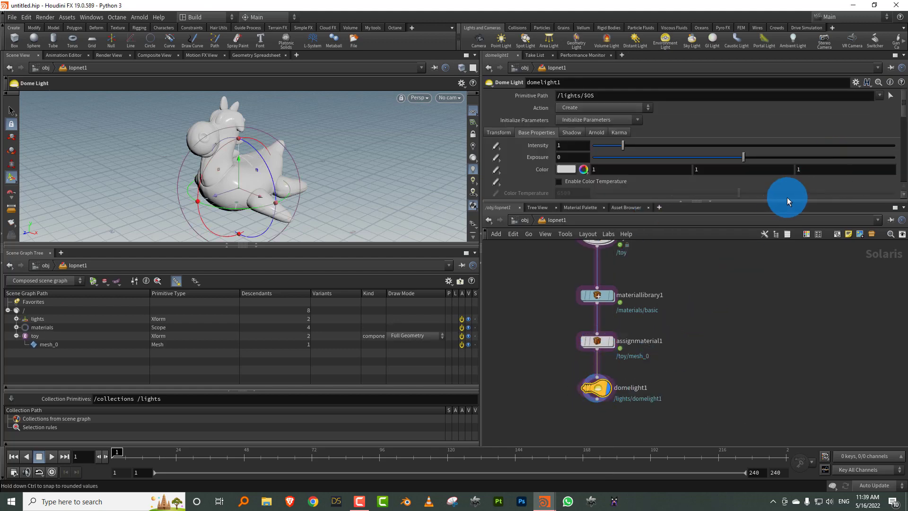
Step: Enlarge the parameter area and set the dome light's texture to the studio018.hdr environment image
left_click_drag(785, 201, 776, 268)
left_click(880, 205)
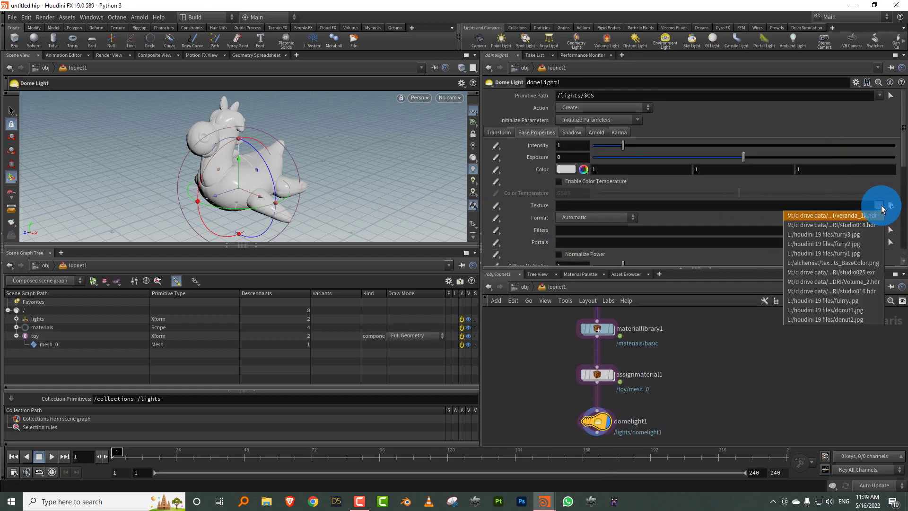
left_click(871, 225)
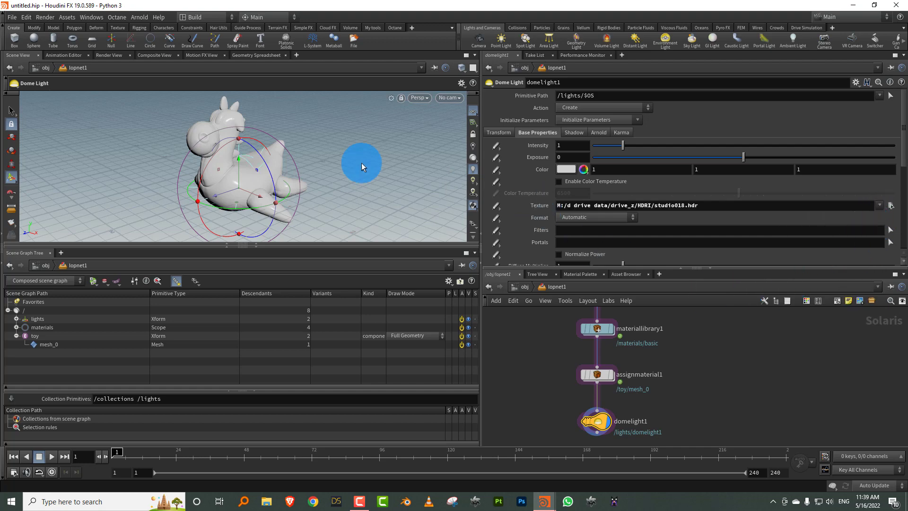
left_click_drag(249, 164, 284, 205)
key("Escape")
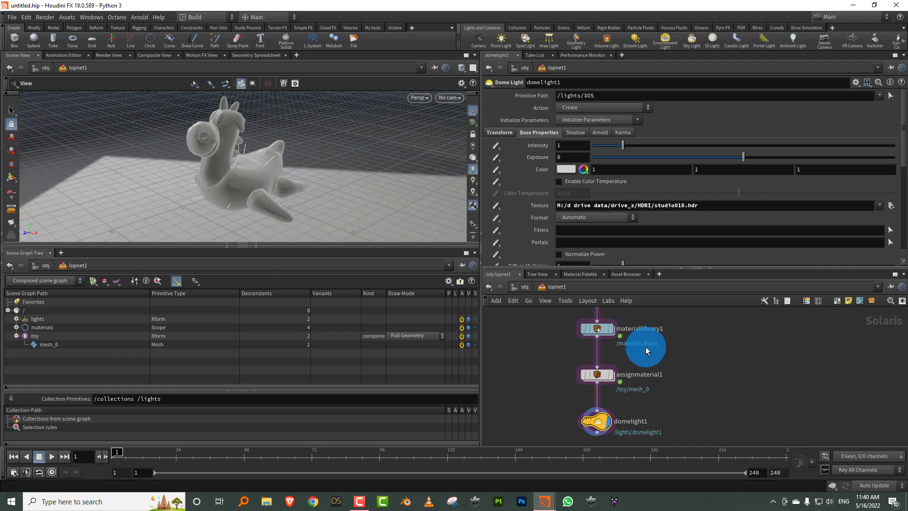
Step: Add a Karma render node connected below the dome light
middle_click_drag(643, 401, 645, 349)
key("Tab")
type("kar")
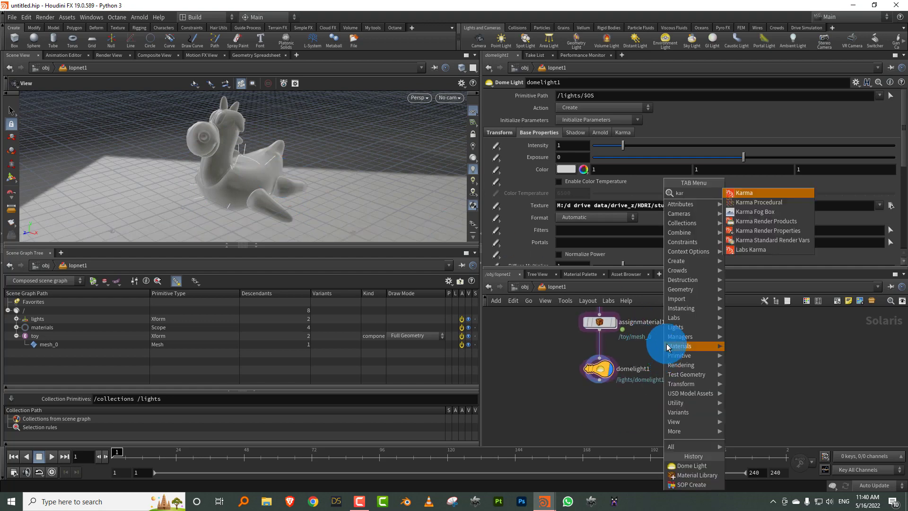
left_click(756, 201)
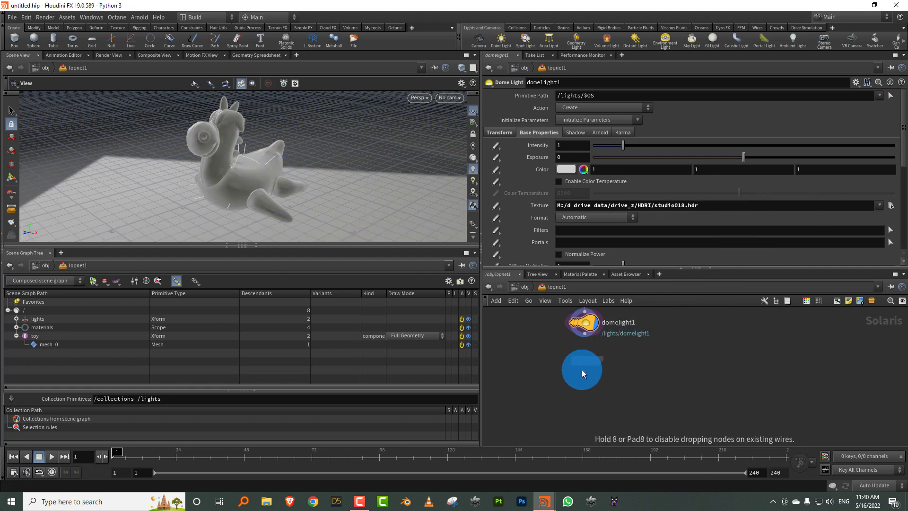
left_click_drag(584, 350, 562, 410)
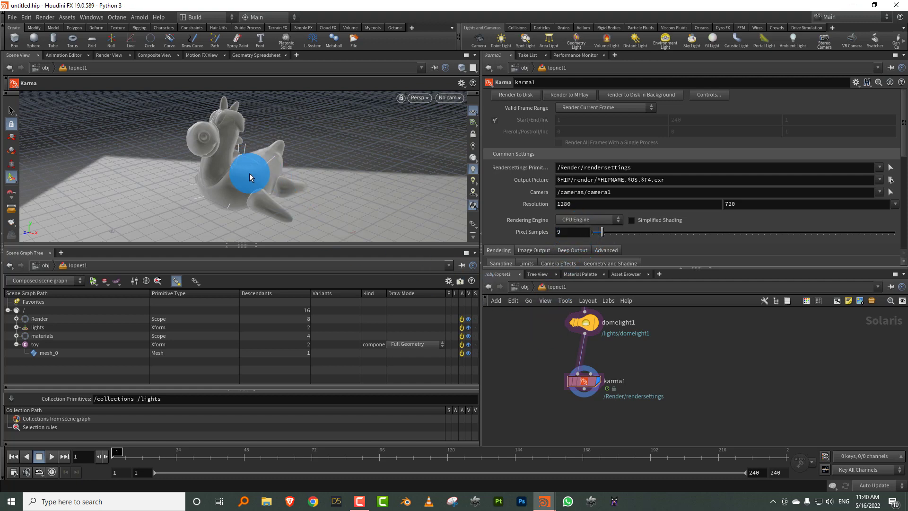
Step: Resize the panes for a taller, narrower scene view and orbit to view the toy from higher up
left_click_drag(480, 178, 433, 186)
left_click_drag(309, 247, 310, 288)
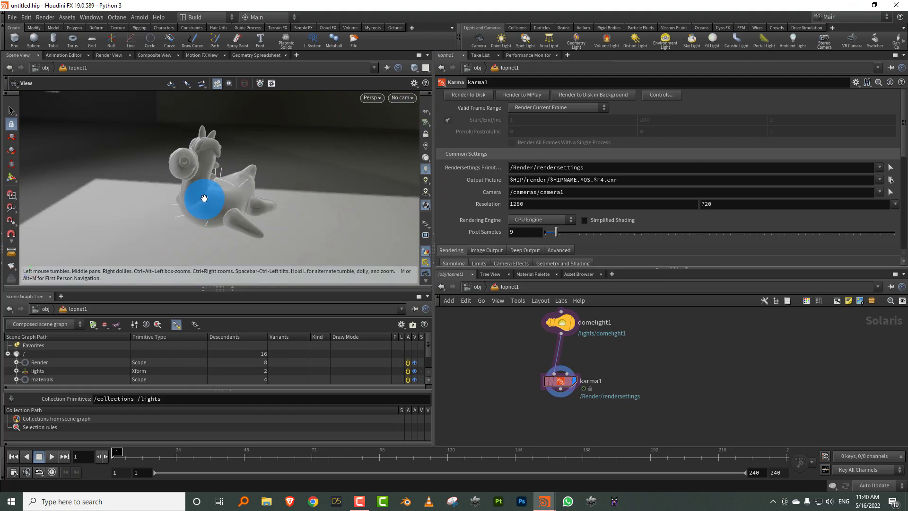
left_click_drag(203, 199, 227, 200)
Step: Select the material library and Assign Material nodes together and bypass both
middle_click_drag(500, 324, 472, 442)
left_click_drag(502, 334, 561, 397)
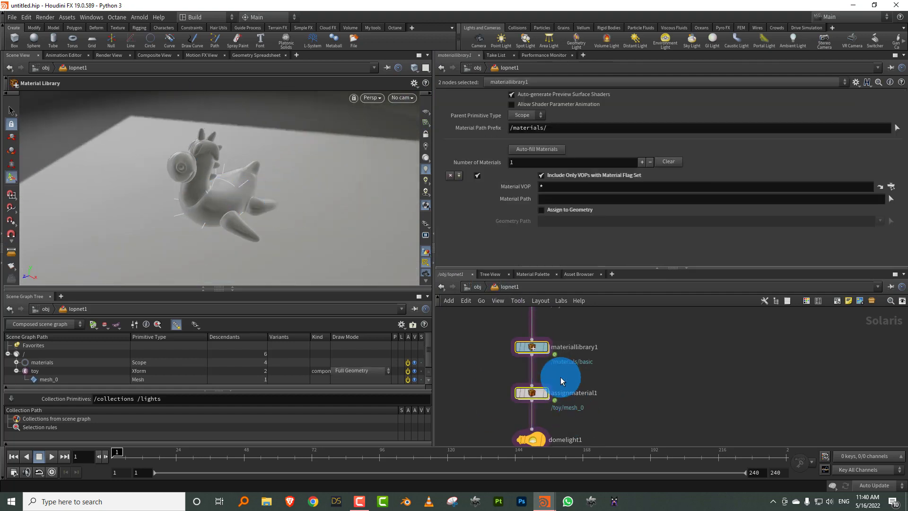
left_click(512, 333)
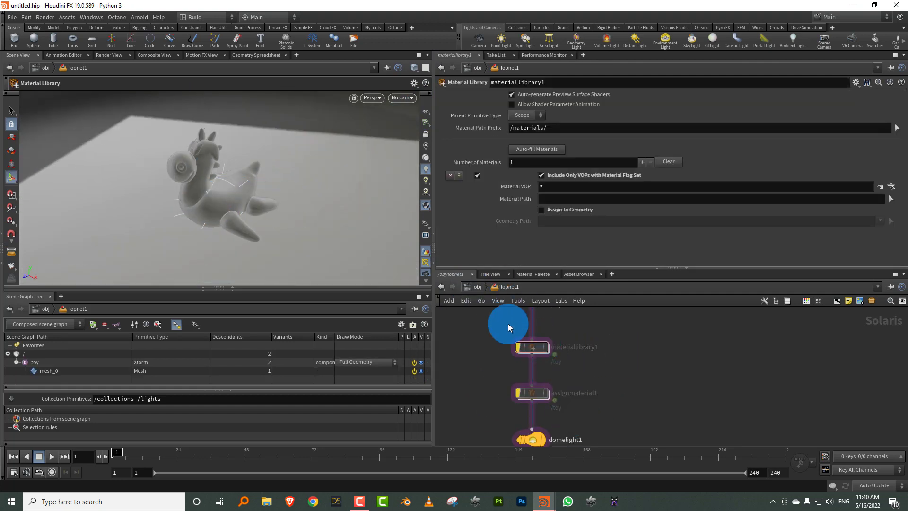
Step: Switch the viewport renderer to Karma
left_click(371, 98)
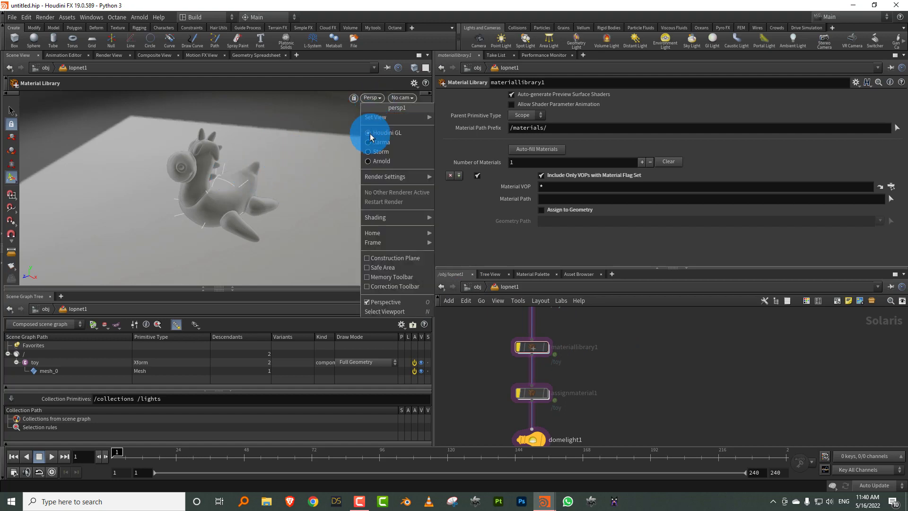
left_click(382, 142)
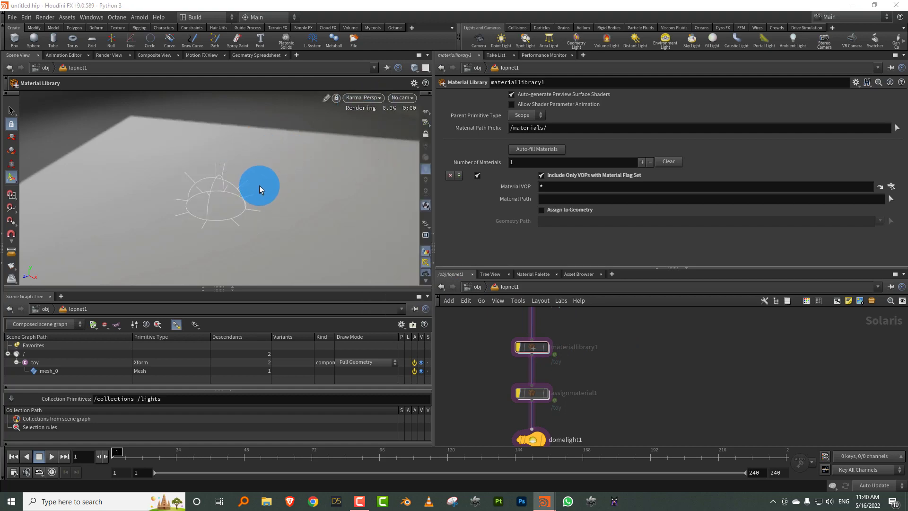
Step: Check the toy's back spikes up close in the Karma render and switch the viewport renderer back to Houdini GL
key("Escape")
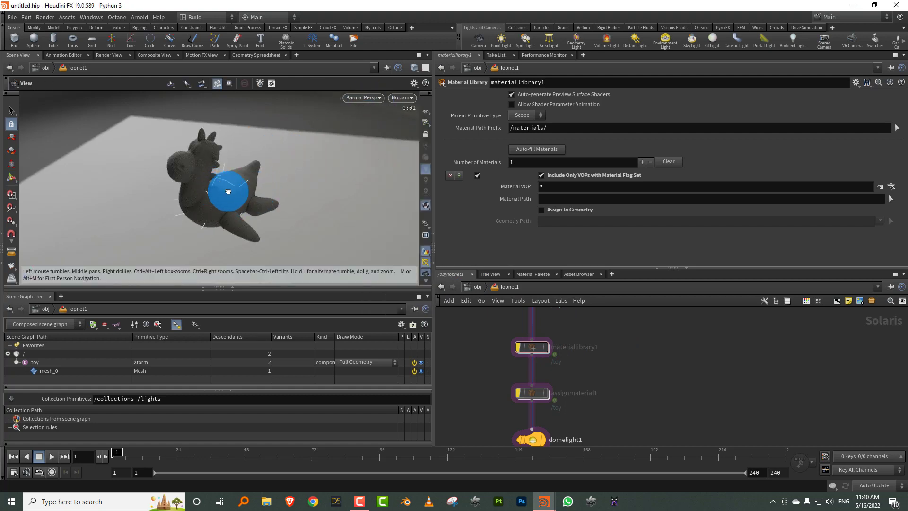
left_click_drag(227, 191, 196, 201)
right_click_drag(197, 200, 323, 141)
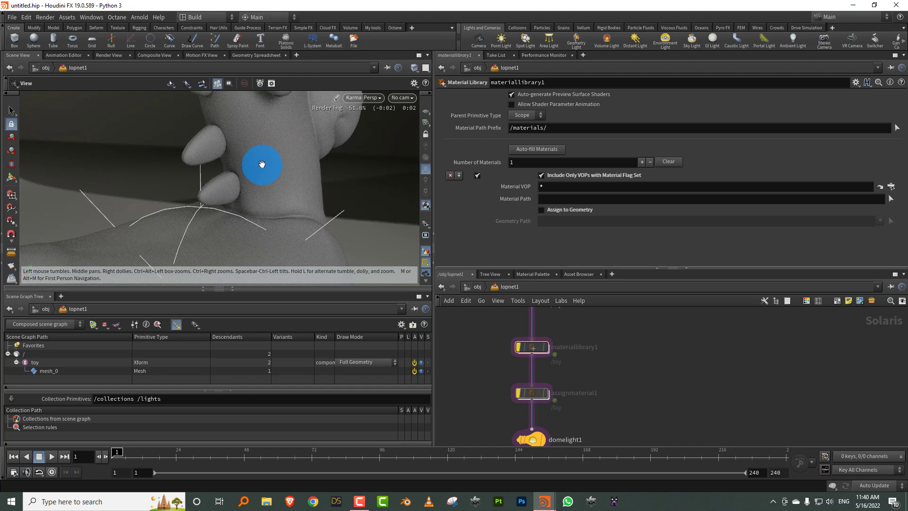
right_click_drag(262, 164, 303, 153)
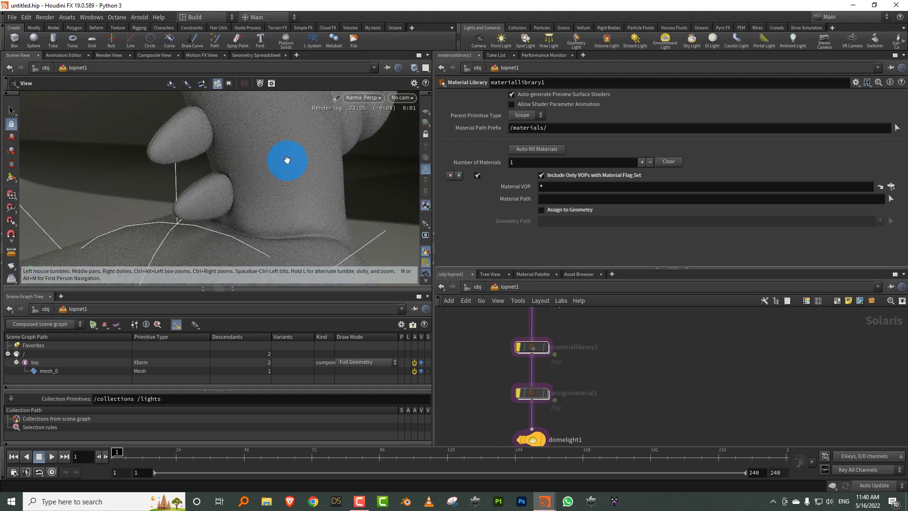
left_click(364, 97)
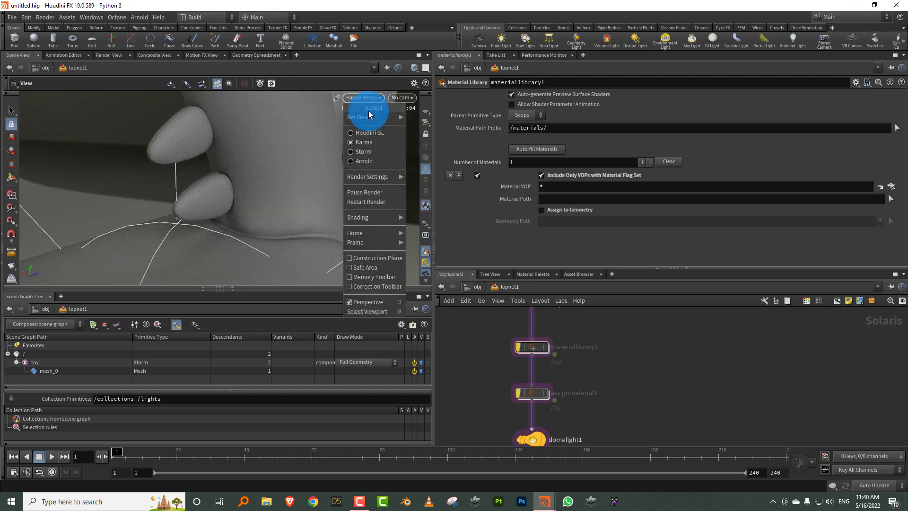
left_click(370, 131)
Step: Set the Karma node's rendering engine to XPU Engine (Alpha) and switch the viewport renderer to Karma
middle_click_drag(610, 385, 643, 284)
left_click(545, 391)
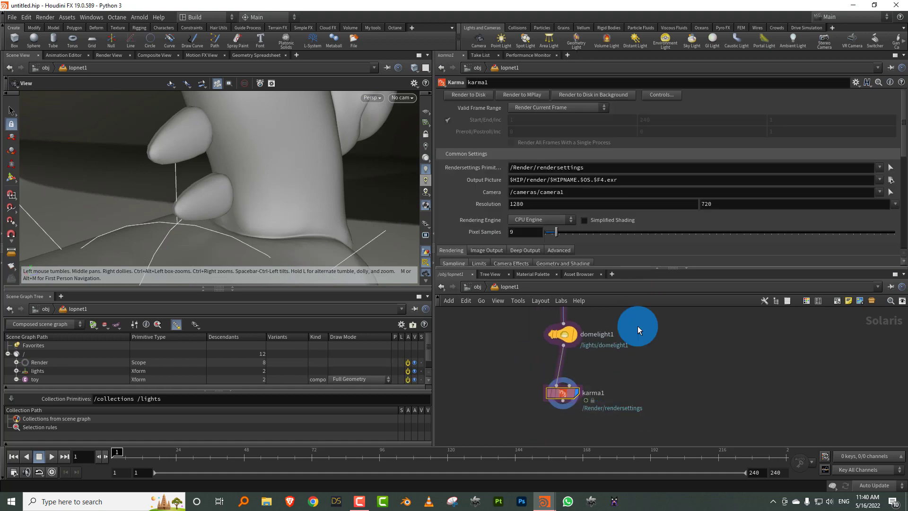
left_click(541, 220)
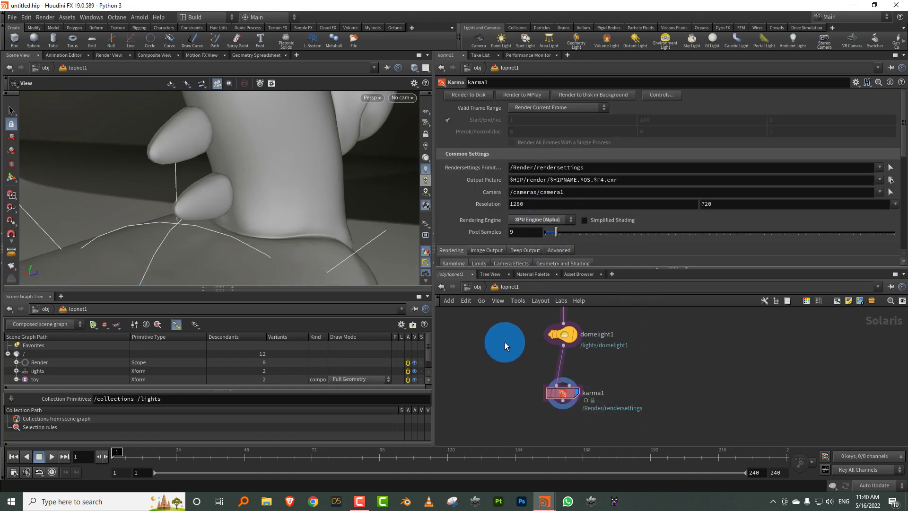
left_click(377, 101)
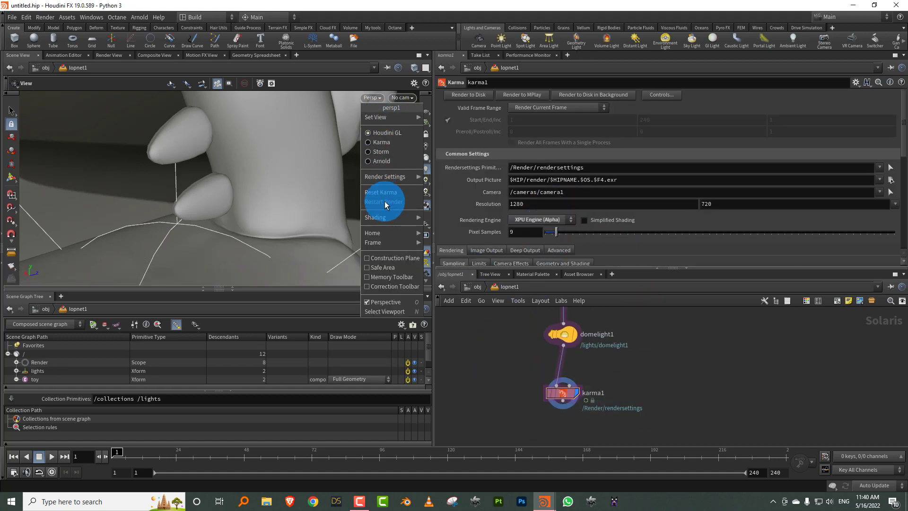
left_click(384, 142)
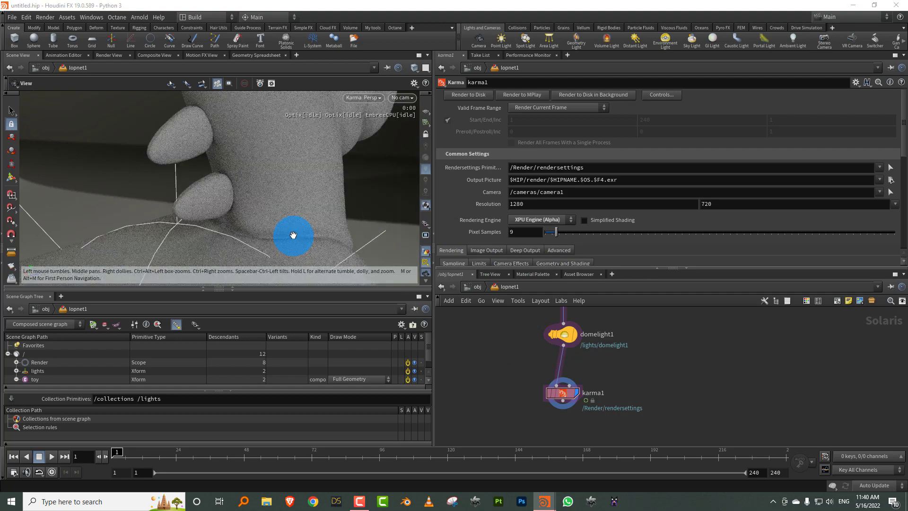
Step: Set the Karma node's Pixel Samples to 64
left_click_drag(296, 235, 227, 188)
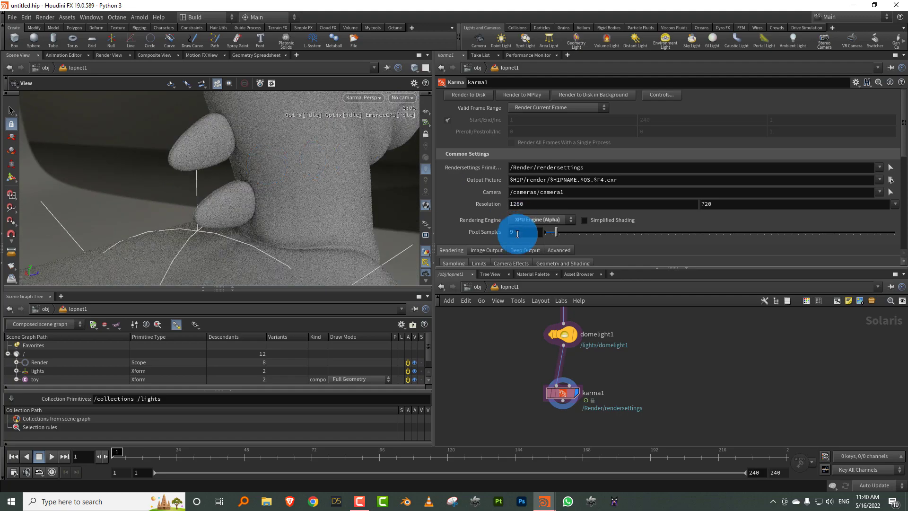
left_click_drag(519, 235, 498, 237)
type("64")
key("Return")
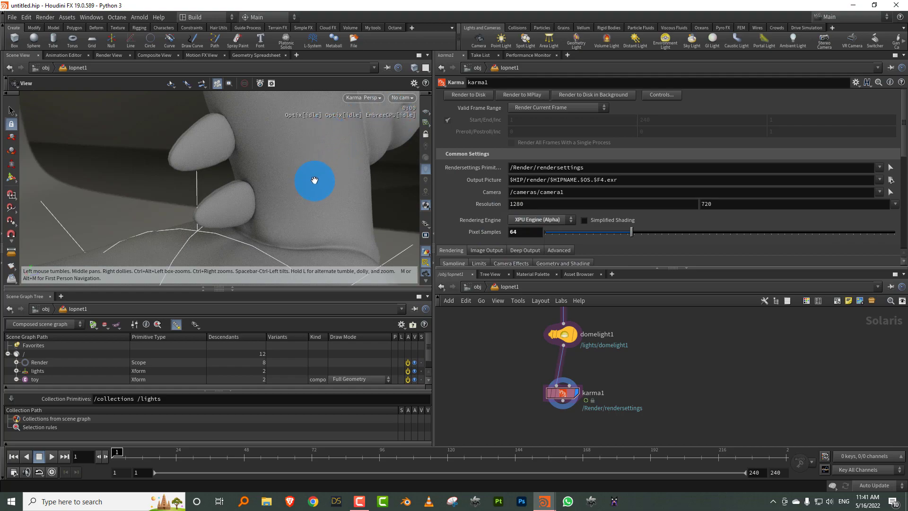
Step: Select the material library and Assign Material nodes together and turn off their bypass
left_click_drag(314, 180, 244, 200)
middle_click_drag(618, 321, 594, 422)
left_click_drag(538, 387, 599, 387)
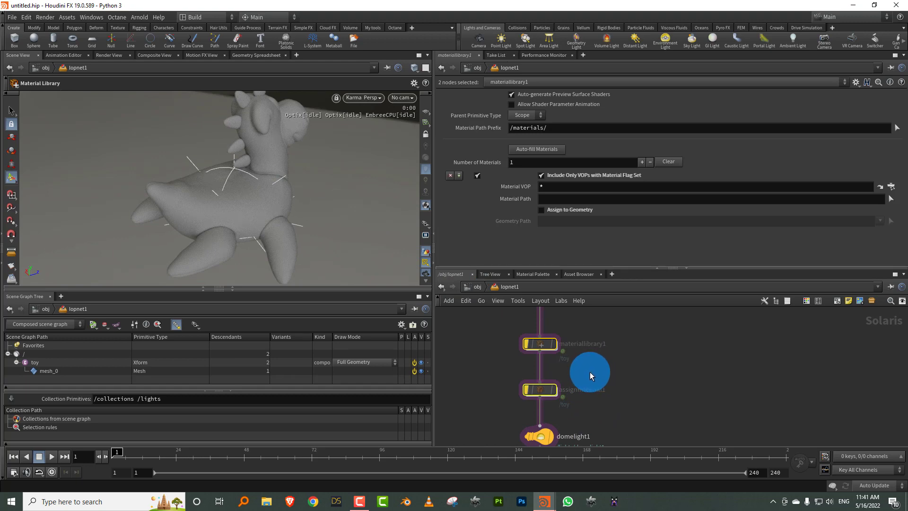
left_click(517, 327)
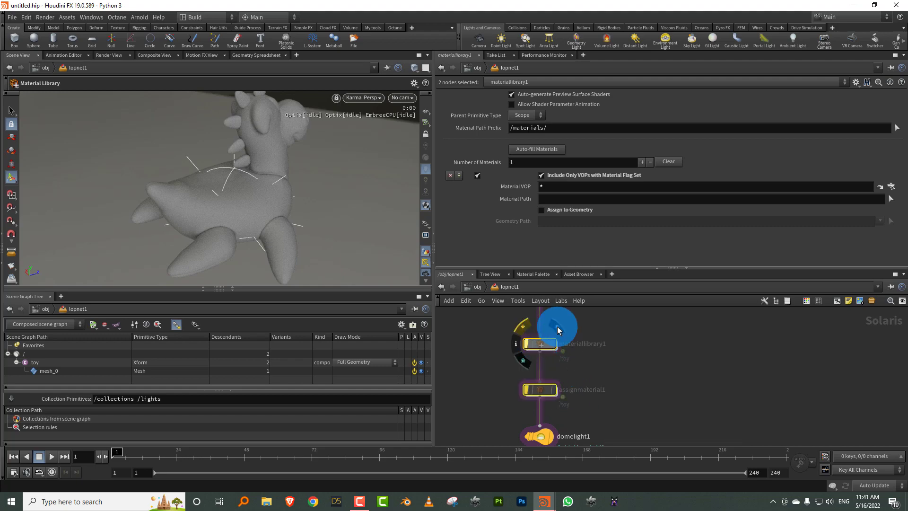
left_click(640, 340)
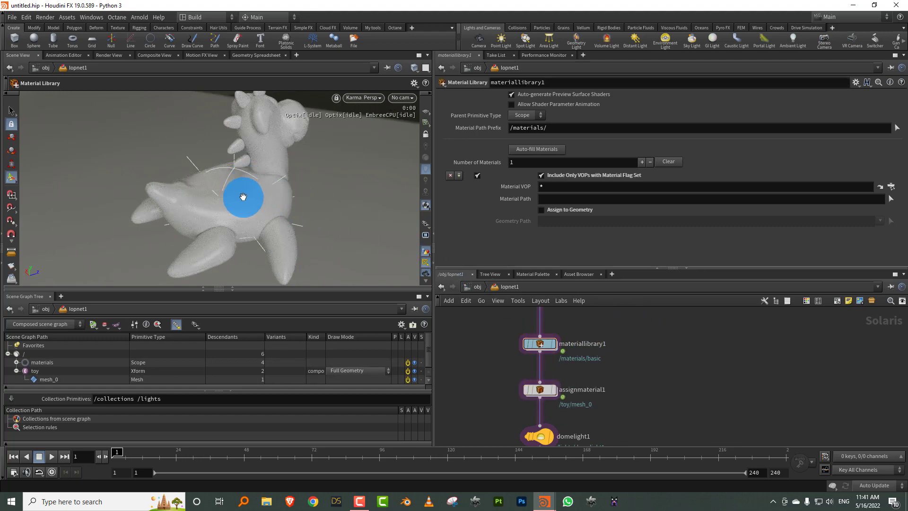
Step: Inspect the shaded toy from several sides and make the scene view taller to frame the whole toy
left_click_drag(243, 197, 270, 197)
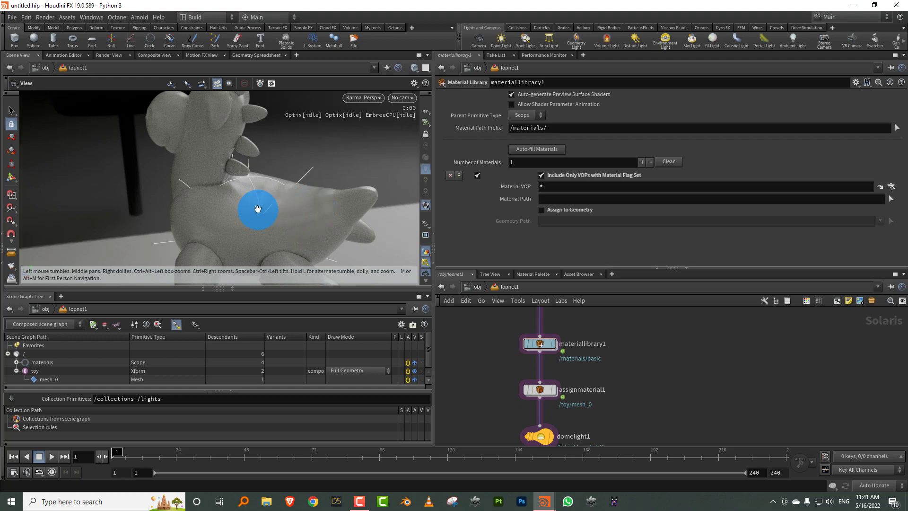
left_click_drag(258, 209, 234, 254)
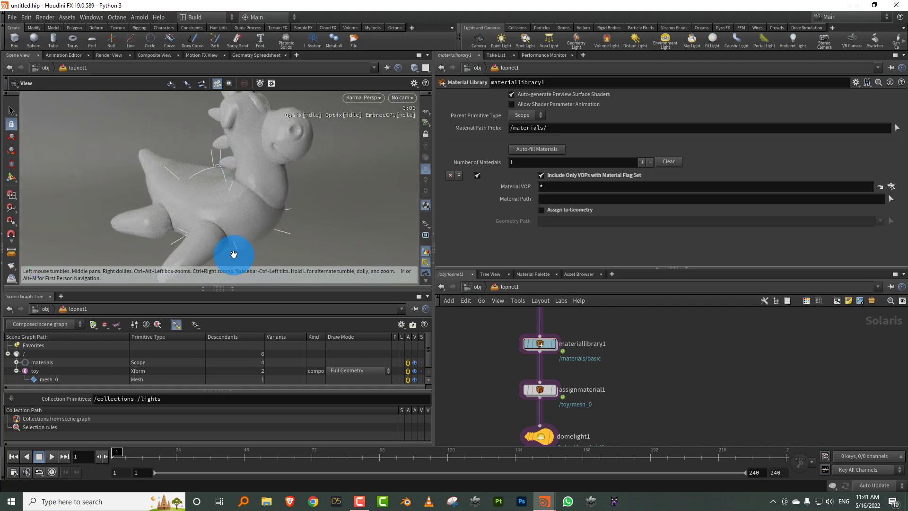
left_click_drag(251, 299, 251, 315)
left_click_drag(243, 233, 243, 209)
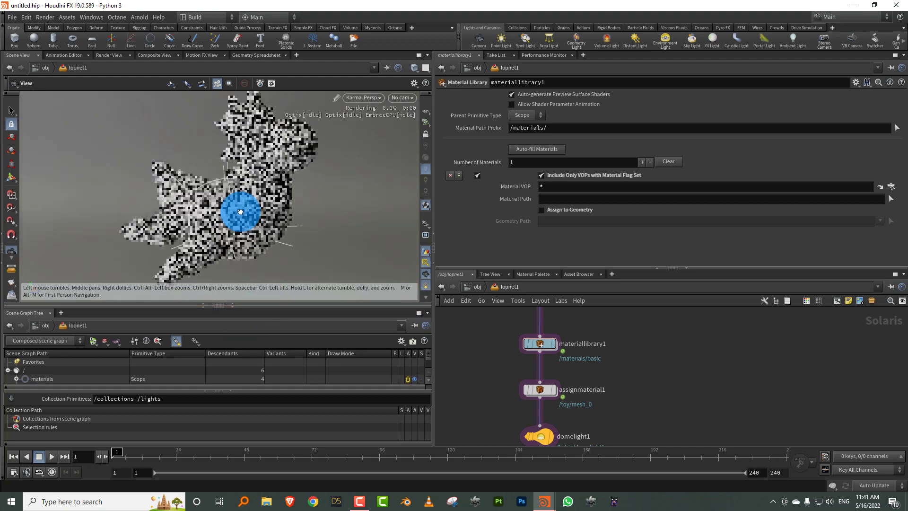
Step: Open the material library's network and select the MtlX Standard Surface node named basic
middle_click_drag(562, 316, 538, 362)
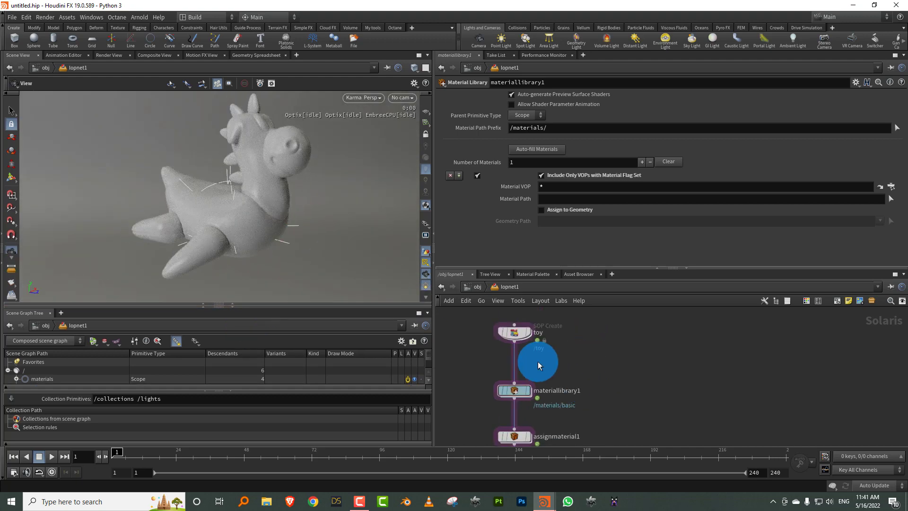
double_click(514, 391)
left_click_drag(558, 355, 661, 395)
left_click_drag(640, 351, 564, 336)
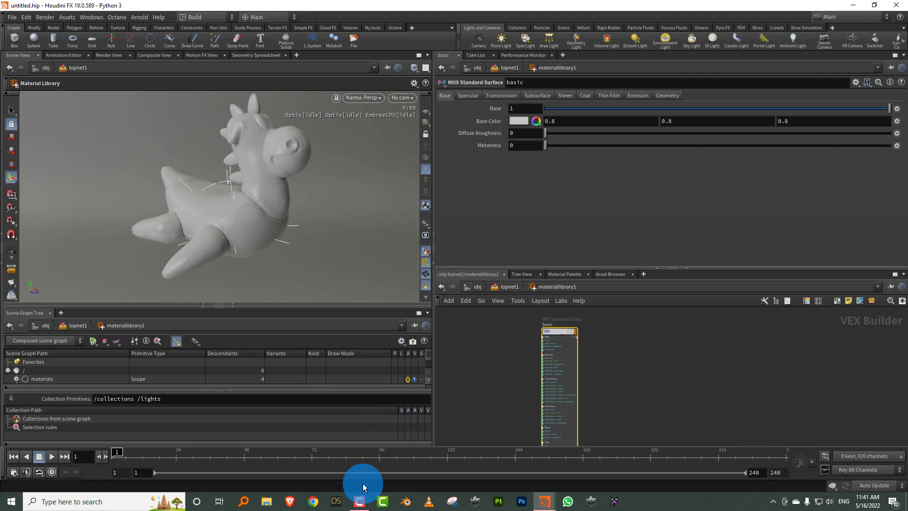
Step: Set the shader's Base weight to 1 and its Base Color to 0.8, 0.28, 0.28
left_click(519, 107)
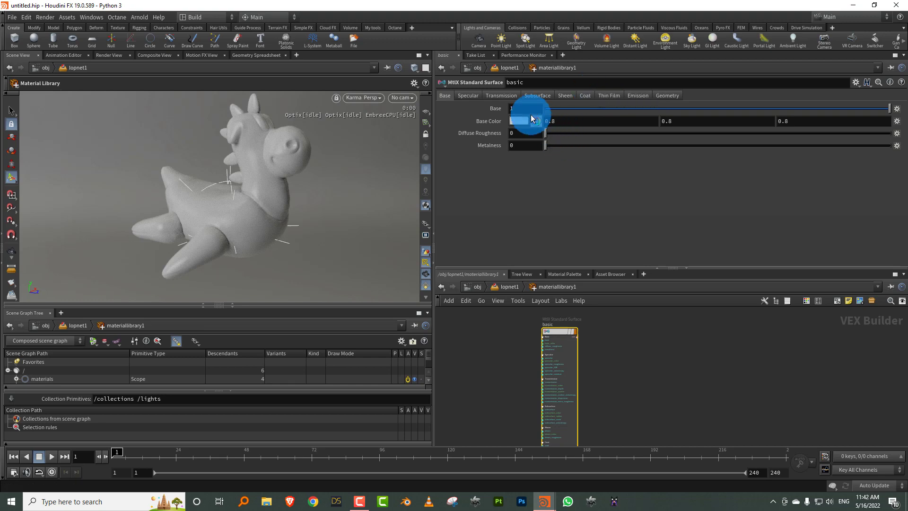
left_click(670, 98)
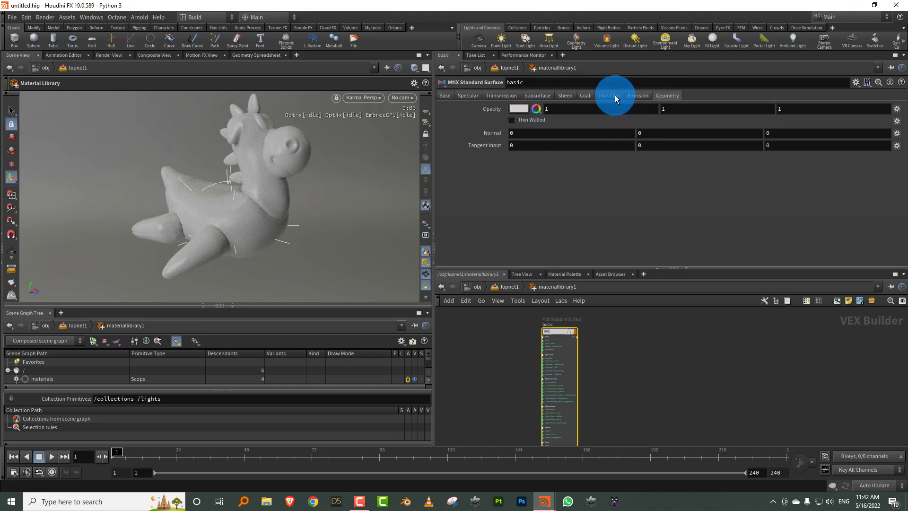
left_click(439, 99)
left_click_drag(553, 109, 879, 107)
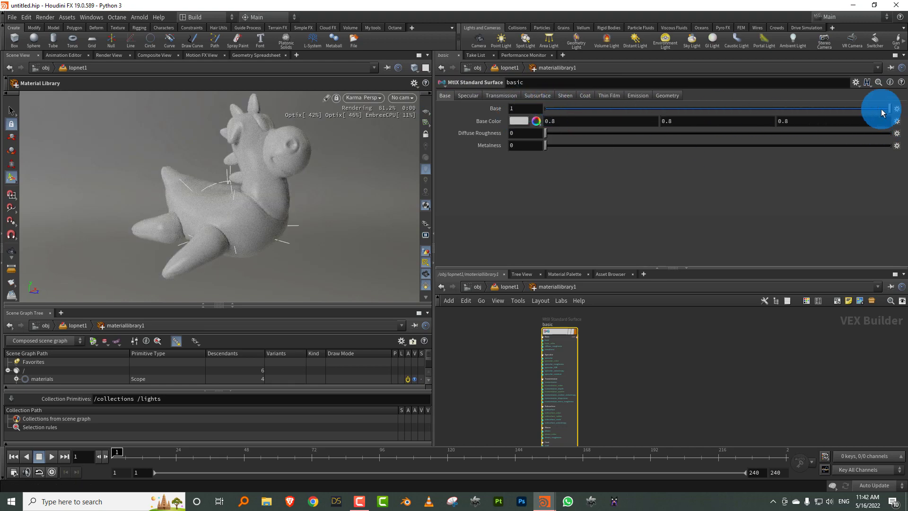
left_click(531, 121)
left_click(614, 169)
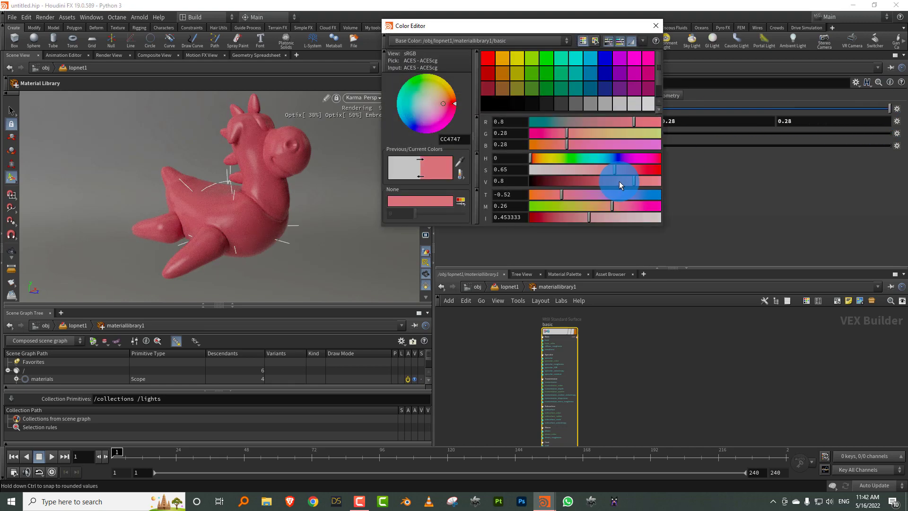
left_click(656, 25)
Step: Set the shader's Specular to 0, and try Diffuse Roughness at 1 before returning it to 0
left_click(470, 95)
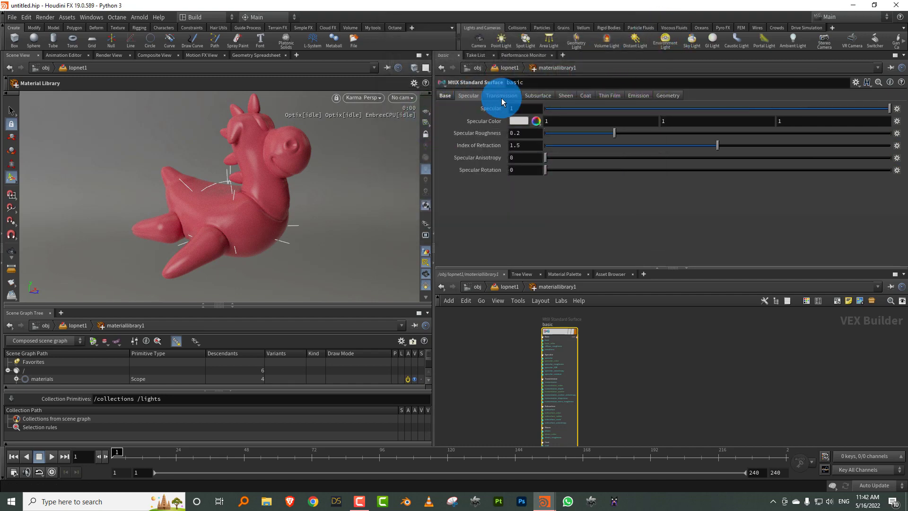
left_click_drag(555, 110, 463, 105)
left_click(442, 96)
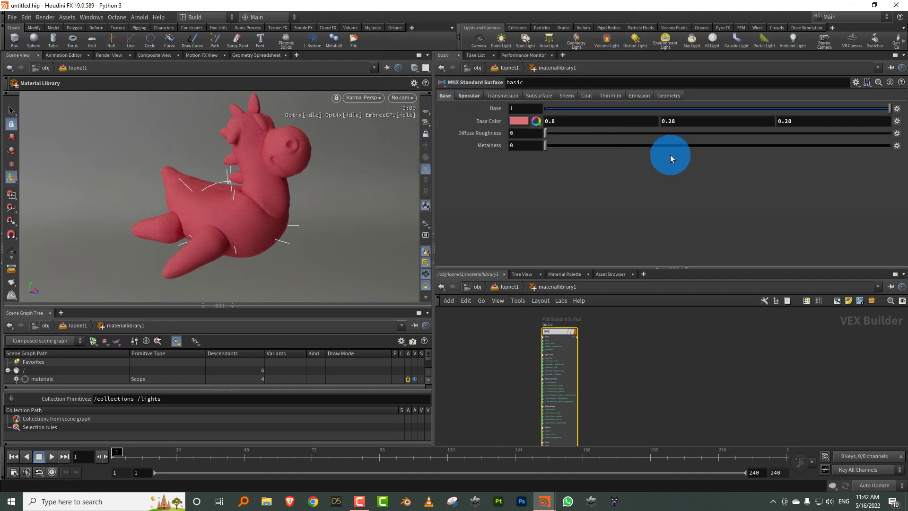
left_click_drag(869, 145, 898, 142)
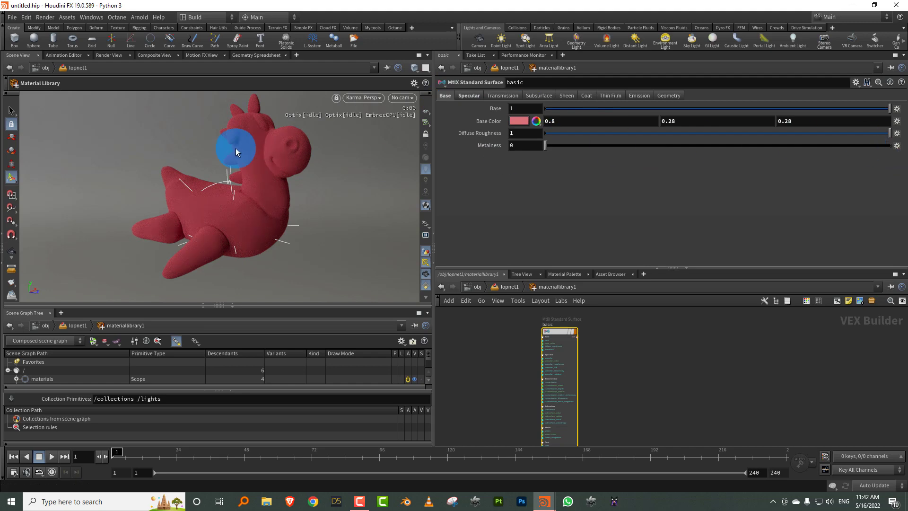
left_click_drag(561, 134, 479, 145)
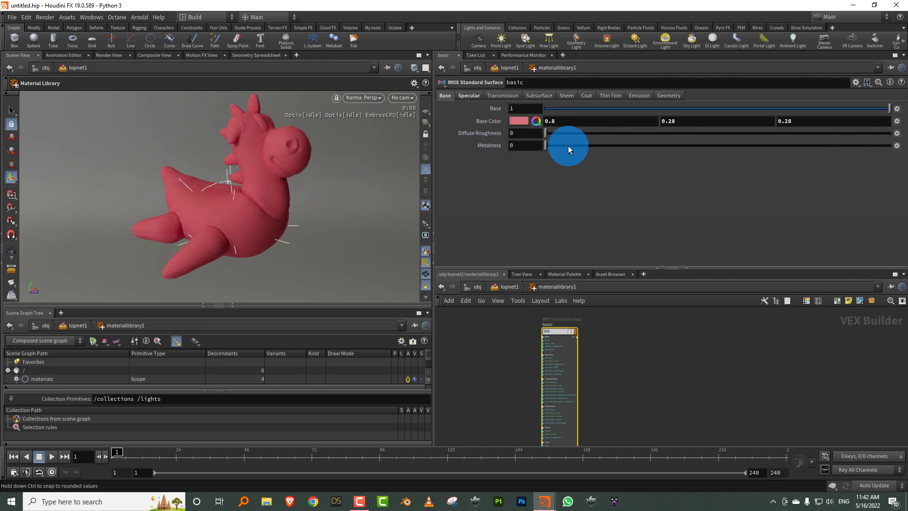
Step: Set the shader's Metalness to 1 and its Specular weight to 1
left_click_drag(568, 146, 896, 140)
left_click(469, 95)
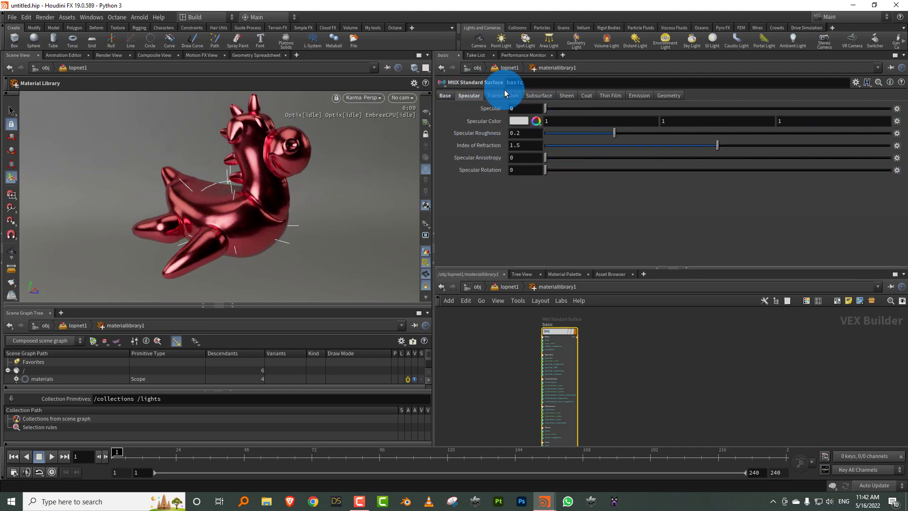
left_click_drag(548, 109, 897, 118)
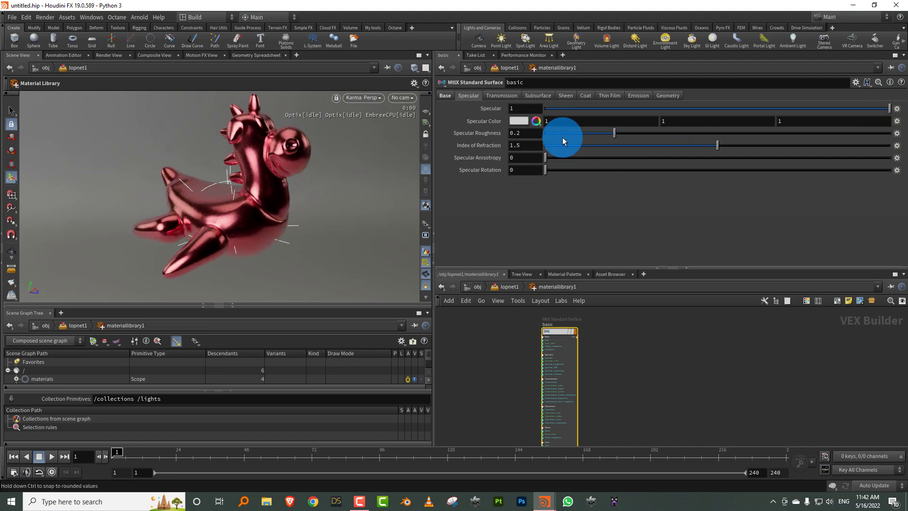
Step: Set Specular Roughness to about 0.534, Specular Anisotropy to 1 and Specular Rotation to about 0.223
left_click_drag(563, 141, 596, 138)
left_click_drag(551, 162, 896, 152)
left_click_drag(704, 133, 714, 166)
left_click_drag(617, 162, 903, 157)
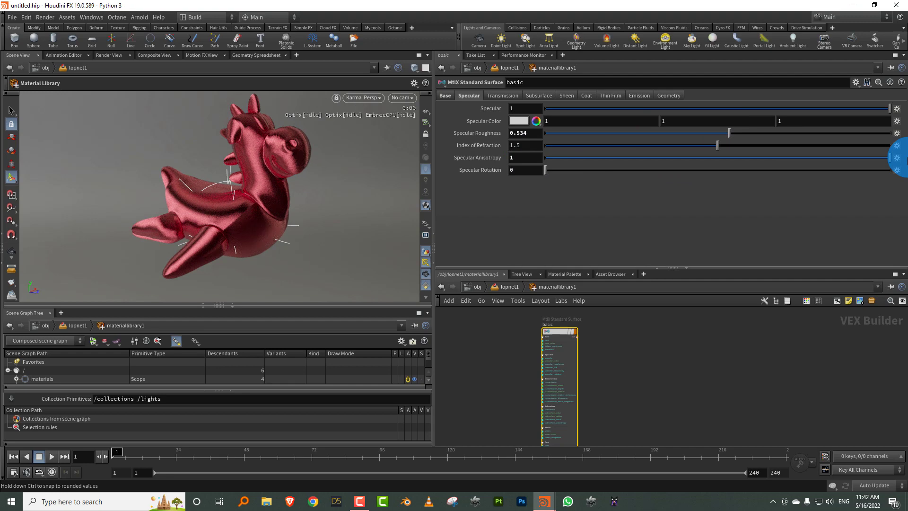
mouse_move(605, 172)
left_mouse_down()
mouse_move(636, 171)
mouse_move(622, 171)
left_mouse_up()
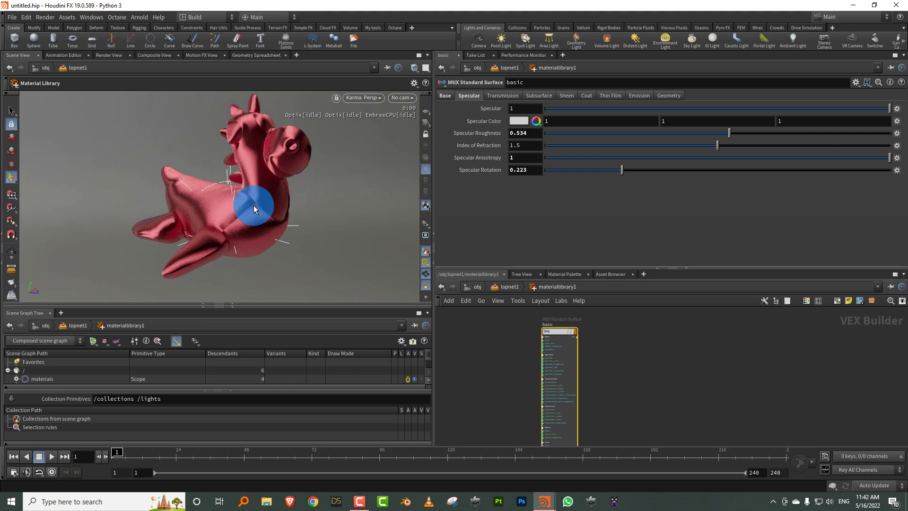
Step: Set Specular Anisotropy to 0, Specular Roughness to about 0.089 and Specular Rotation to about 0.095
key("Escape")
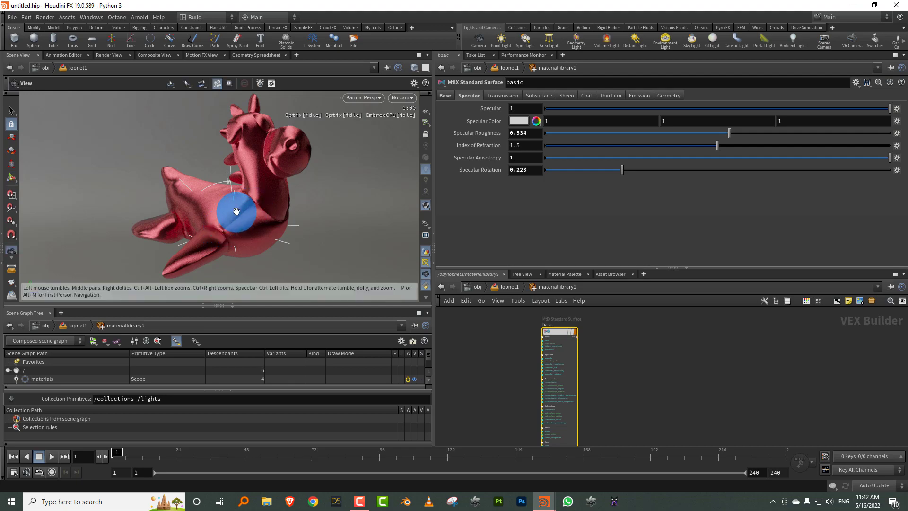
left_click_drag(237, 209, 255, 208)
left_click_drag(571, 159, 522, 166)
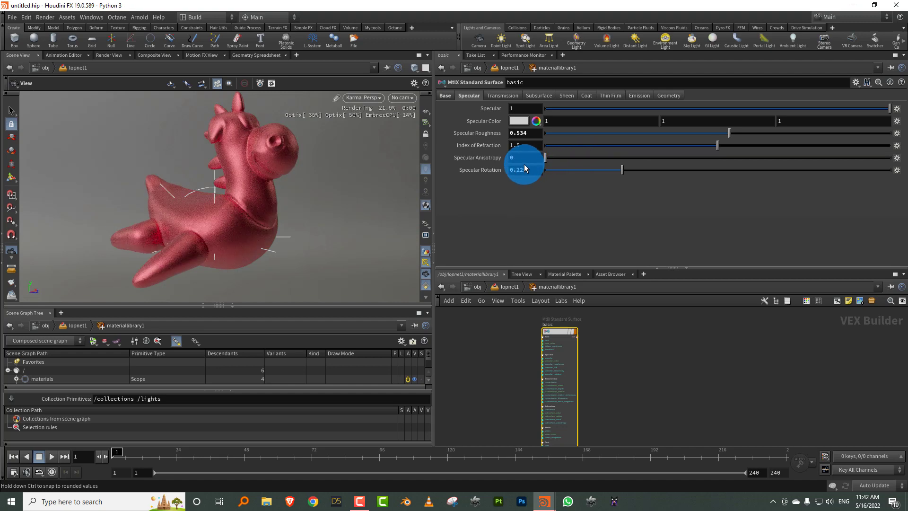
left_click_drag(576, 137, 575, 134)
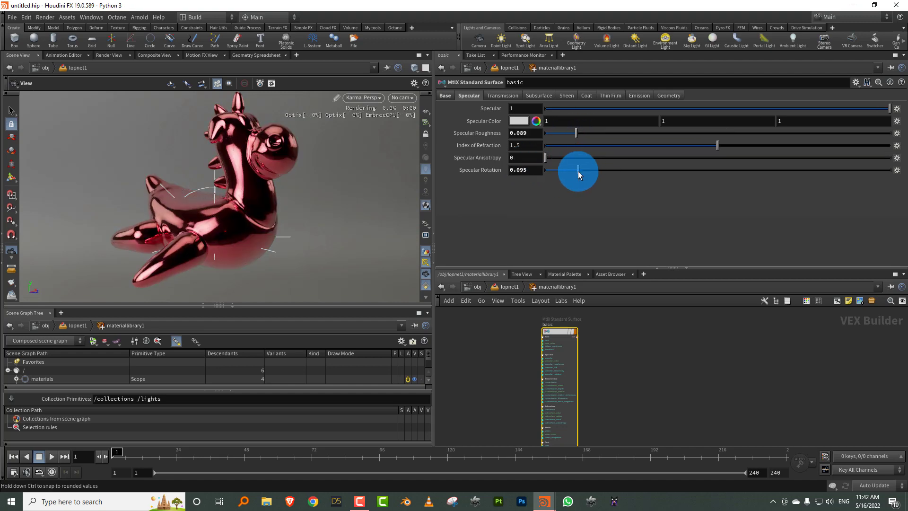
Step: Return the shader's Metalness to 0, and set Index of Refraction to 0 and Specular Roughness to about 0.087
left_click(445, 95)
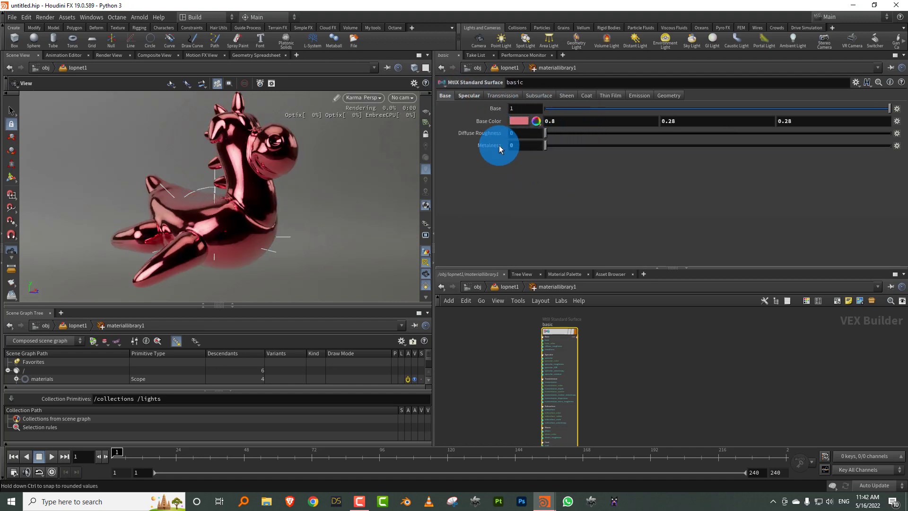
left_click(469, 95)
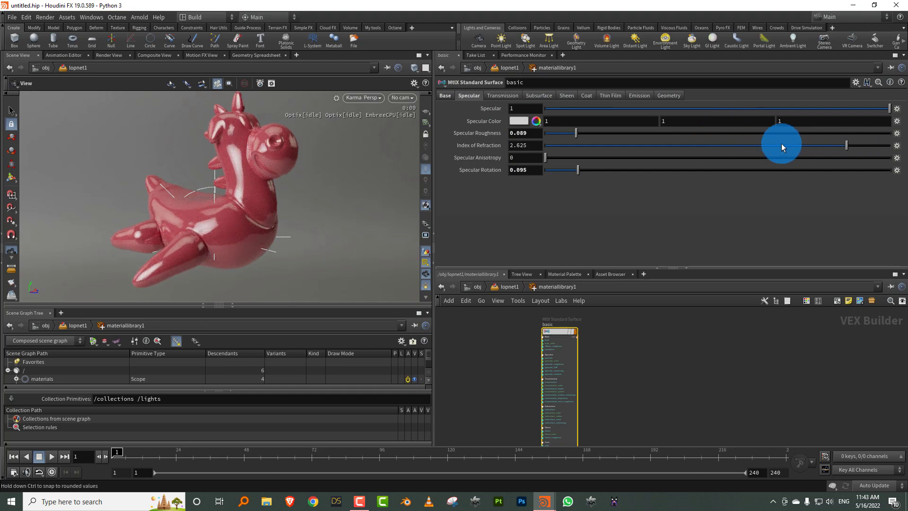
left_click_drag(781, 145, 514, 150)
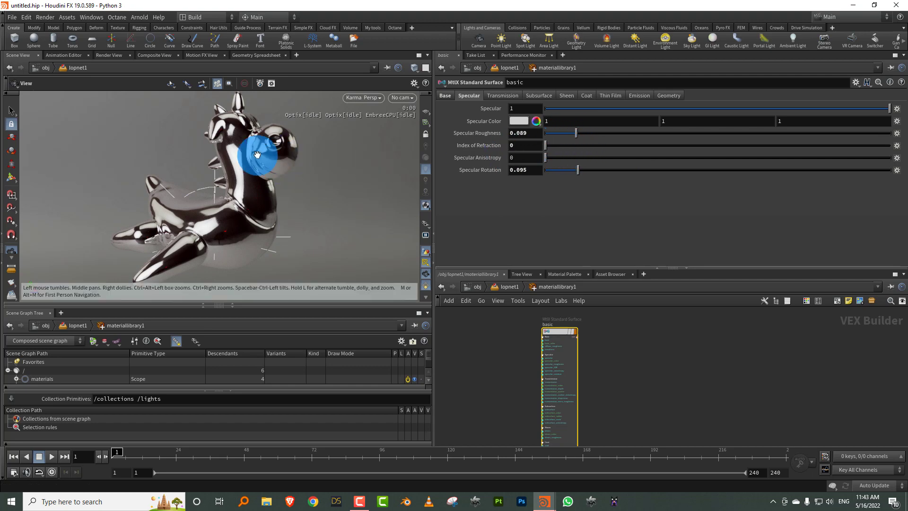
left_click_drag(246, 172, 283, 158)
mouse_move(576, 133)
left_mouse_down()
mouse_move(604, 128)
mouse_move(572, 134)
left_mouse_up()
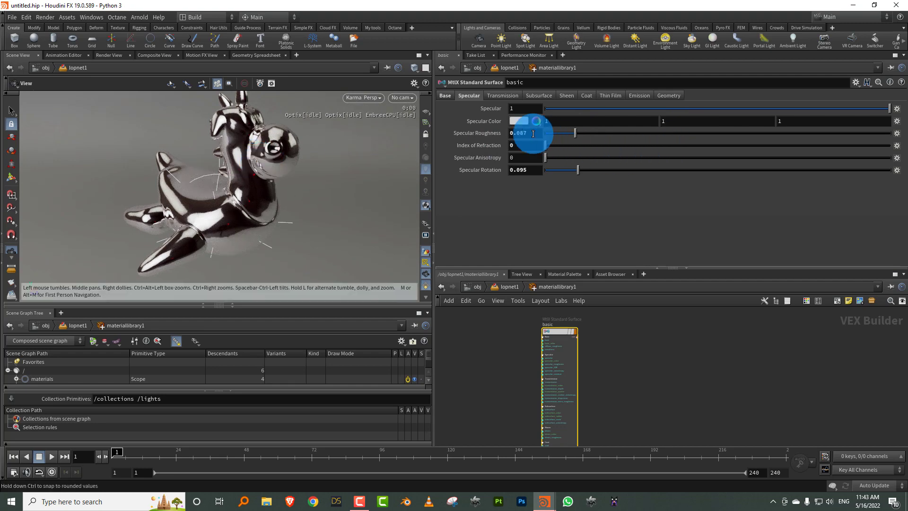
Step: Try a red Specular Color of 1, 0.212, 0.212, and return it to white
left_click(520, 122)
left_click_drag(631, 171, 619, 170)
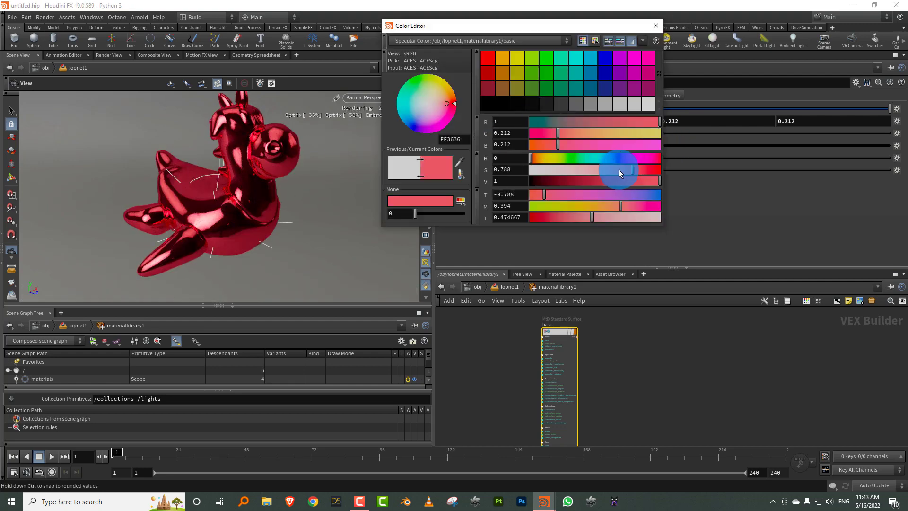
left_click(582, 157)
left_click_drag(546, 169, 481, 173)
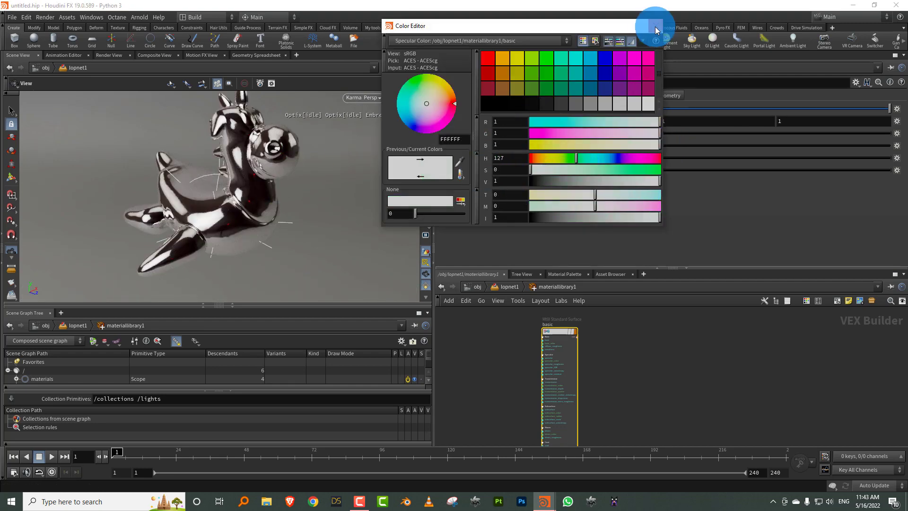
left_click(655, 29)
Step: Set Index of Refraction to about 2.147 and the Base weight to 0, trying Specular at 0 before returning it to 1
left_click_drag(791, 144, 791, 144)
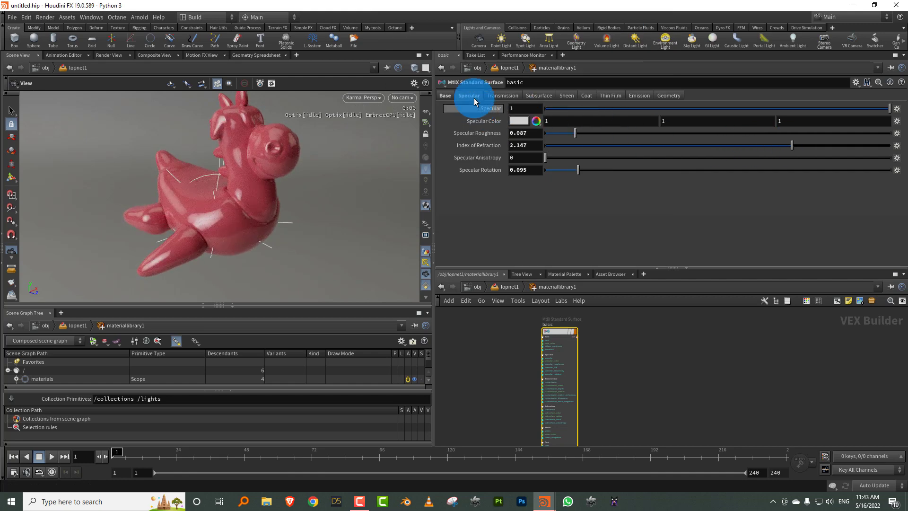
left_click_drag(551, 109, 473, 111)
left_click(447, 96)
left_click(468, 96)
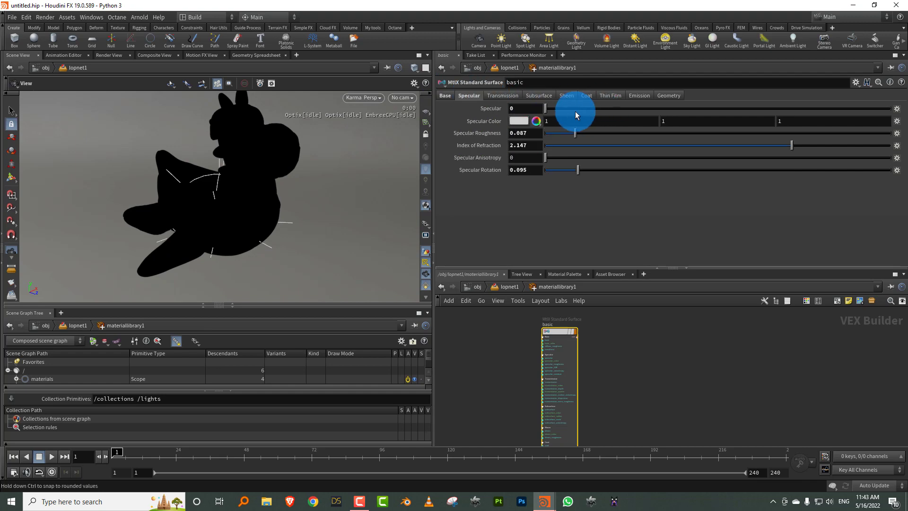
left_click_drag(573, 116, 889, 108)
Step: Set the shader's Transmission to 1 and its Transmission Depth to about 4.7
left_click(503, 95)
left_click_drag(634, 116, 900, 113)
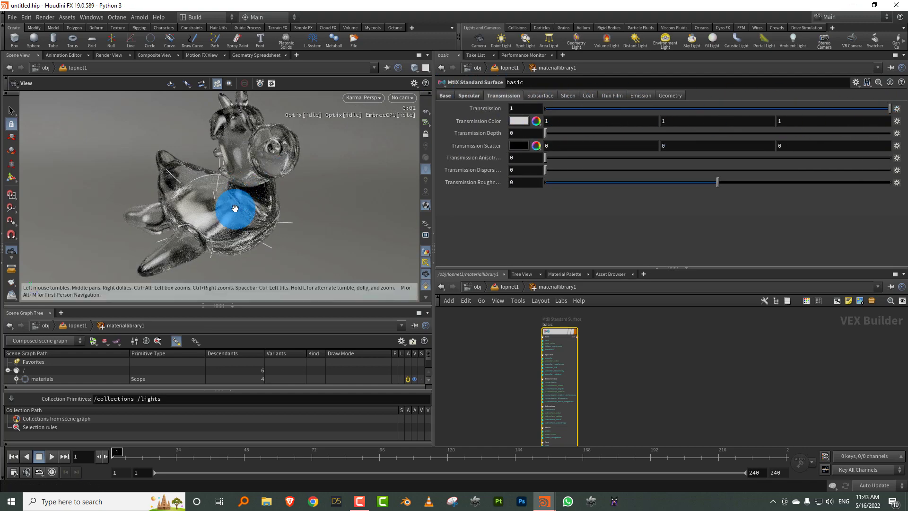
mouse_move(235, 208)
left_mouse_down()
mouse_move(254, 176)
mouse_move(243, 195)
left_mouse_up()
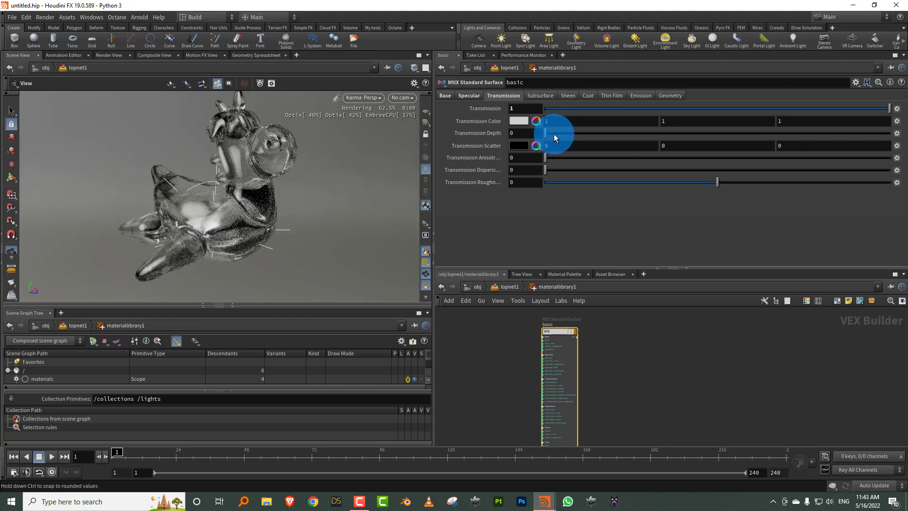
mouse_move(554, 134)
left_mouse_down()
mouse_move(583, 134)
mouse_move(552, 133)
left_mouse_up()
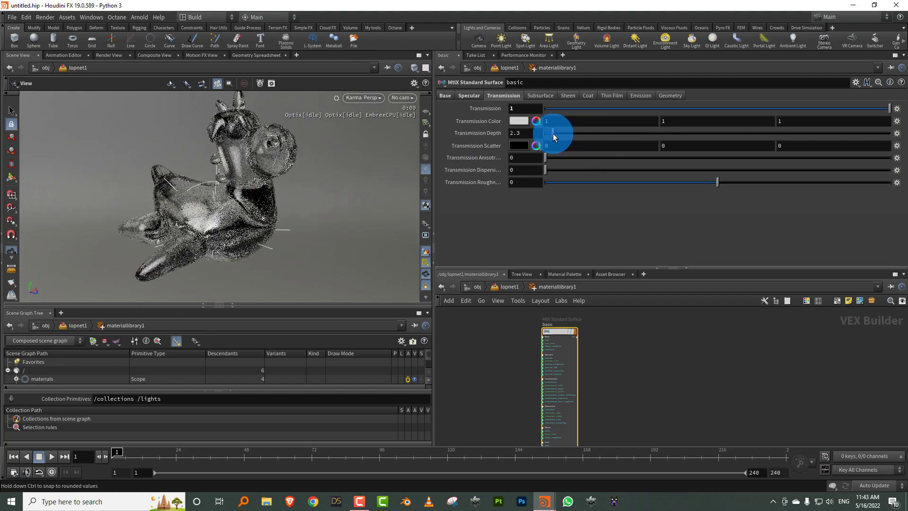
Step: Set the Transmission Scatter color to a red of about 0.591, 0.194, 0.194
left_click(536, 145)
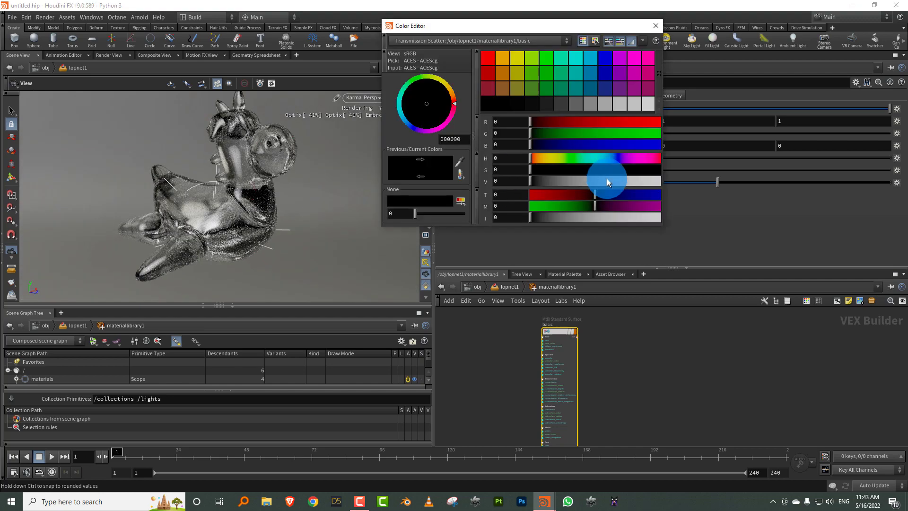
left_click_drag(606, 178, 636, 169)
left_click(655, 26)
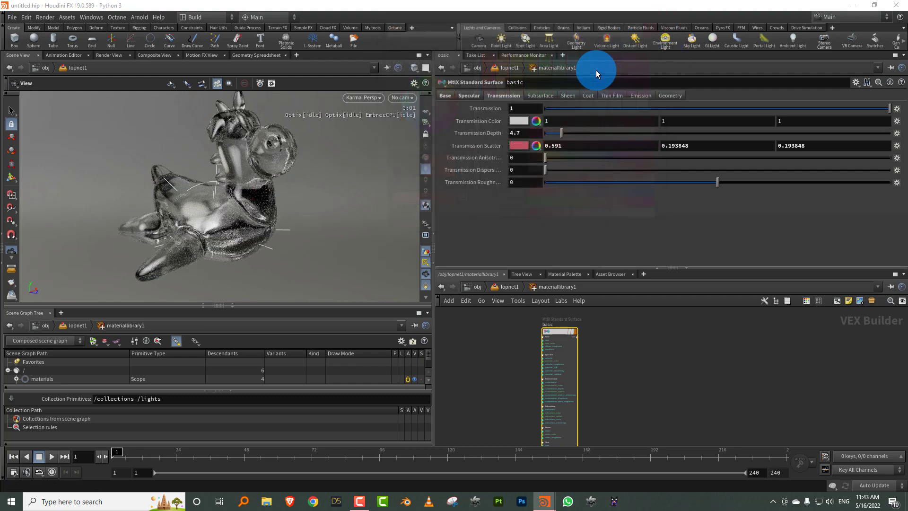
Step: Try a red Transmission Color of about 1, 0.394, 0.394, return it to white, and set Transmission Dispersion to about 4.1
left_click(518, 120)
left_click(606, 169)
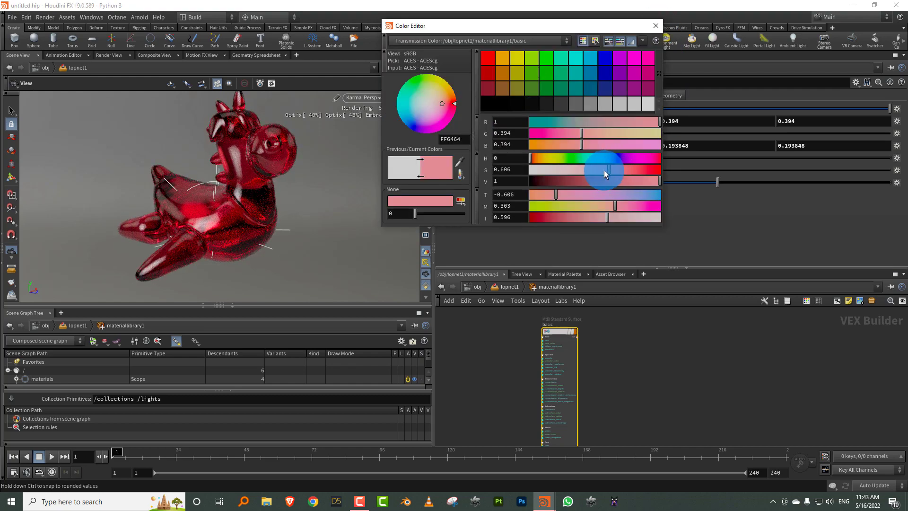
left_click_drag(604, 169, 560, 170)
left_click(655, 25)
Step: Switch the viewport renderer to Houdini GL and set the karma1 node's Rendering Engine to CPU Engine
left_click(371, 97)
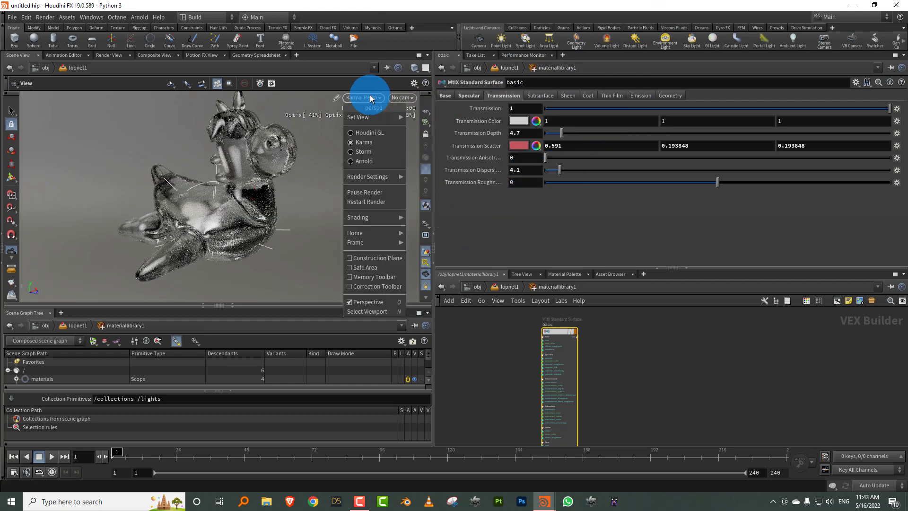
left_click(364, 133)
left_click(508, 286)
left_click_drag(529, 267, 547, 198)
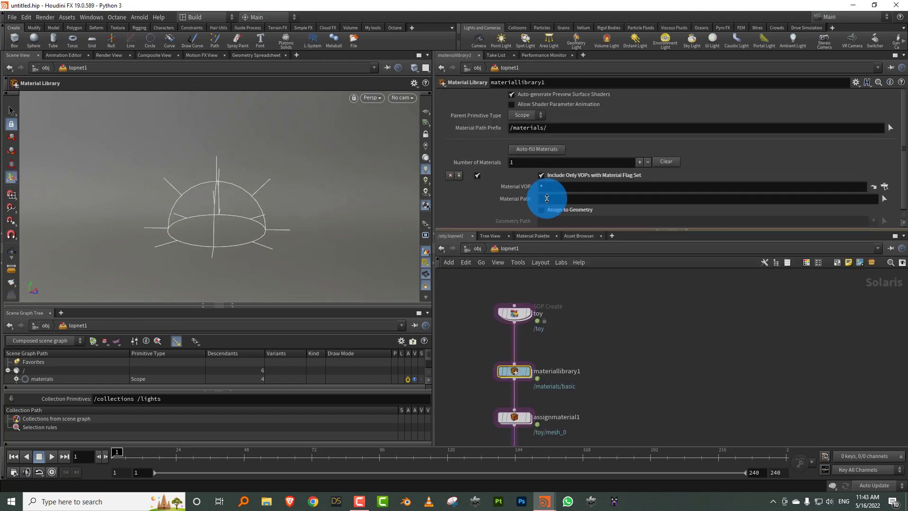
left_click(534, 381)
scroll(533, 418, "down", 2)
left_click(551, 392)
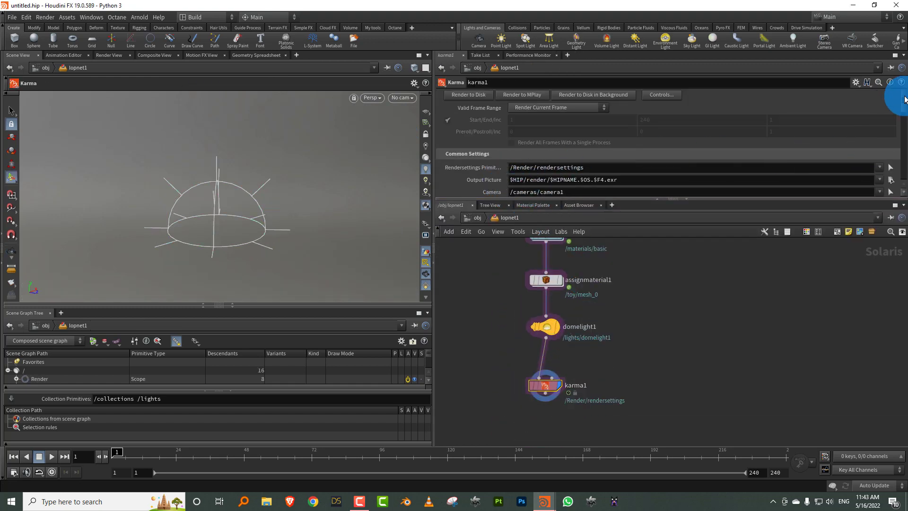
left_click_drag(904, 99, 904, 118)
left_click(541, 150)
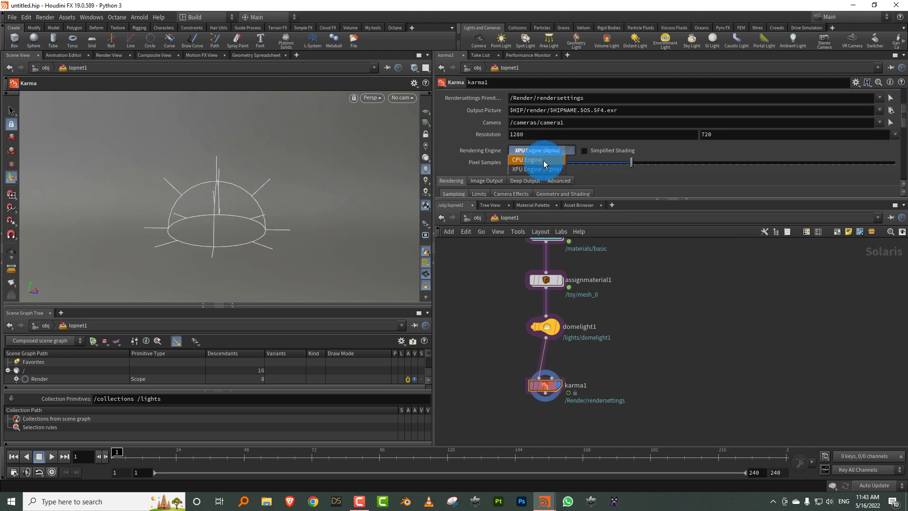
left_click(543, 160)
Step: Switch the viewport renderer back to Karma and reopen the standard surface shader inside materiallibrary1
middle_click_drag(487, 308, 476, 346)
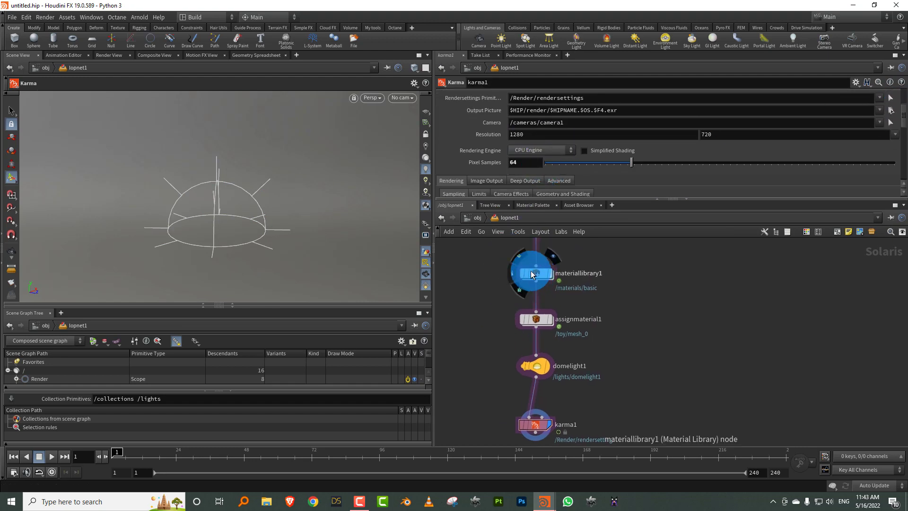
left_click(372, 97)
left_click(376, 138)
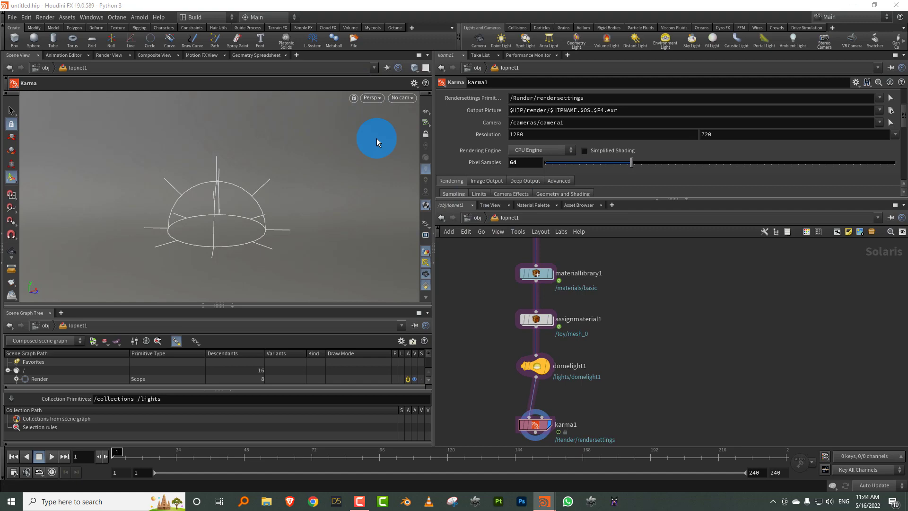
double_click(538, 277)
left_click_drag(240, 213, 257, 204)
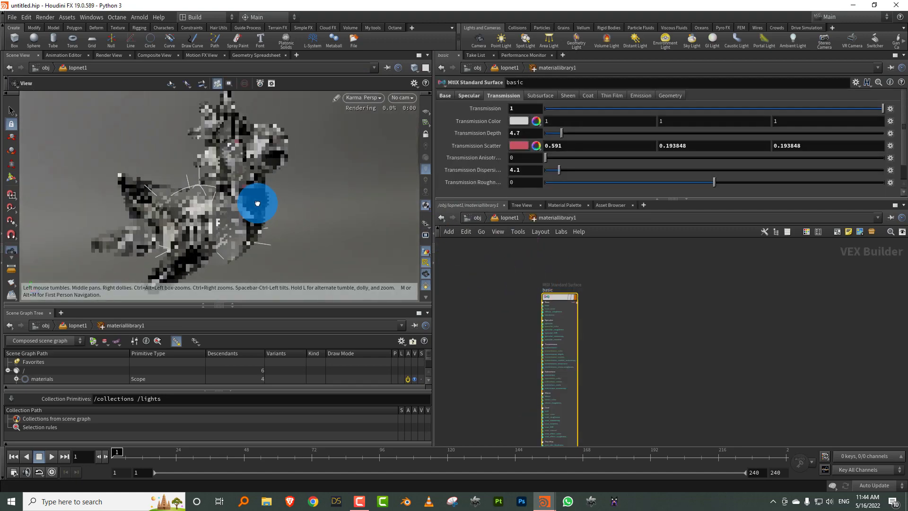
Step: Set Transmission Color to a light red of 1, 0.485, 0.485 and Transmission Depth to about 1.3
left_click(519, 121)
left_click(599, 171)
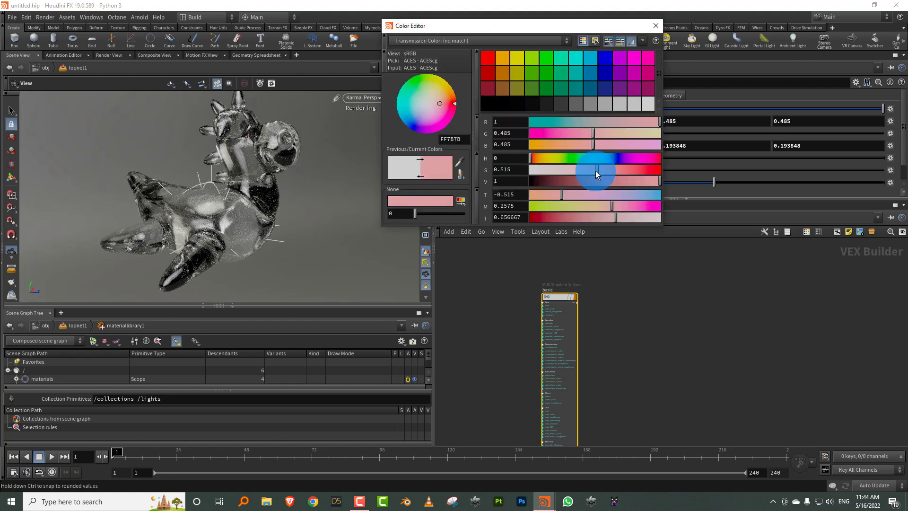
left_click(651, 28)
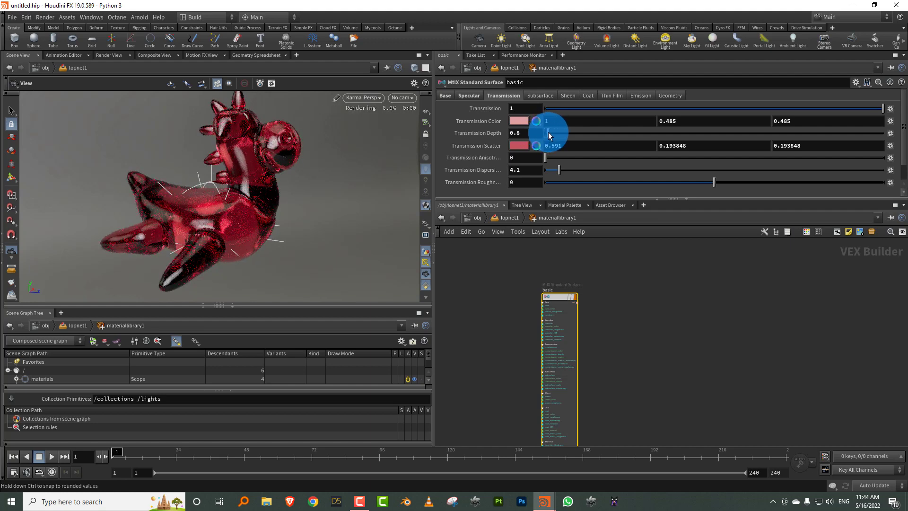
left_click_drag(562, 137, 559, 138)
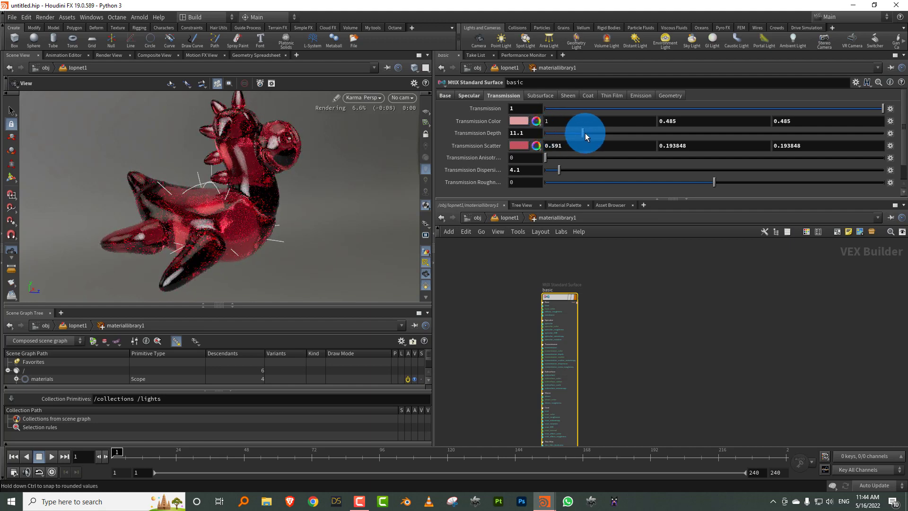
Step: Desaturate Transmission Scatter to a grey of 0.591 and set Transmission Color to white
left_click(535, 145)
mouse_move(537, 175)
left_mouse_down()
mouse_move(521, 171)
mouse_move(531, 166)
left_mouse_up()
left_click(655, 26)
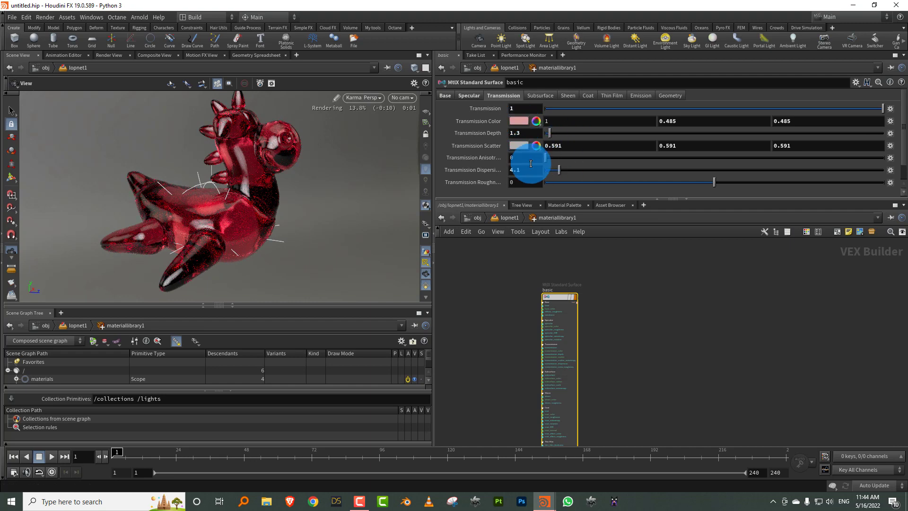
left_click(519, 121)
left_click_drag(520, 172, 535, 150)
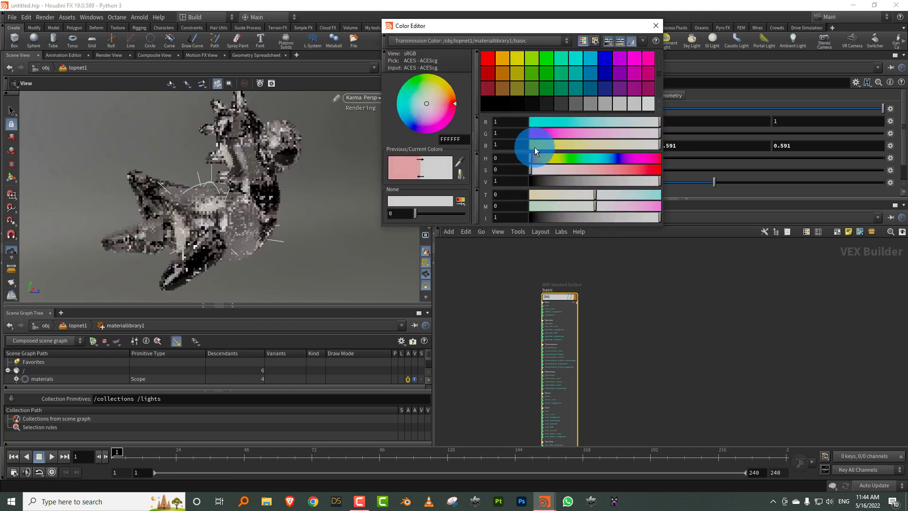
left_click(656, 26)
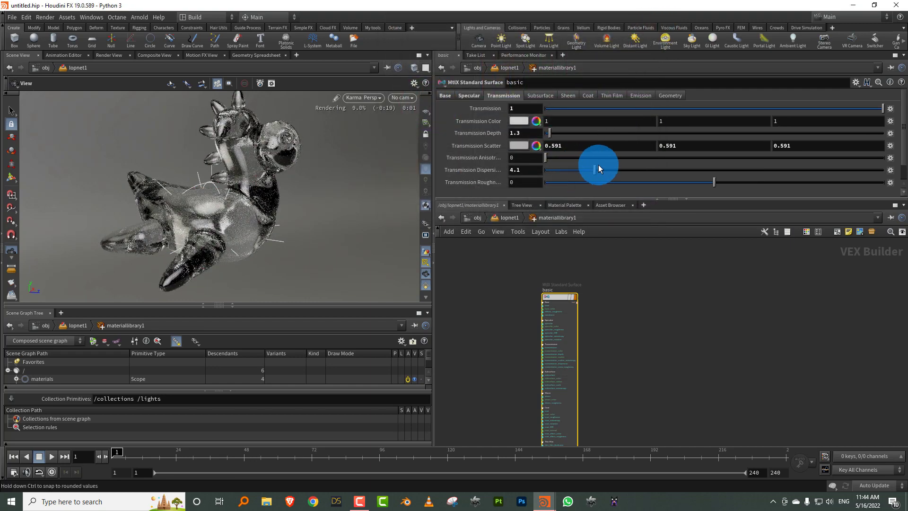
Step: Set Transmission Dispersion to about 82.5 and the transmission roughness to about -0.07, after trying 0.322
left_click_drag(598, 166, 824, 171)
left_click(768, 182)
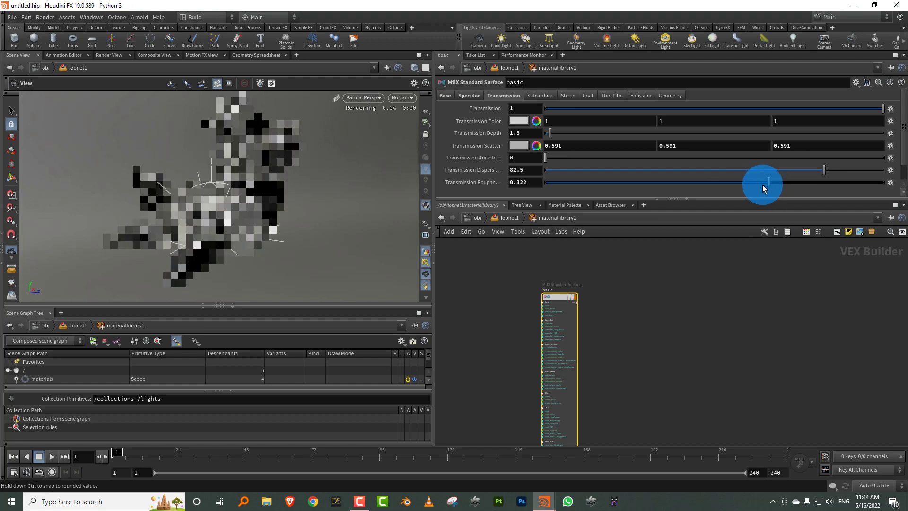
left_click(703, 183)
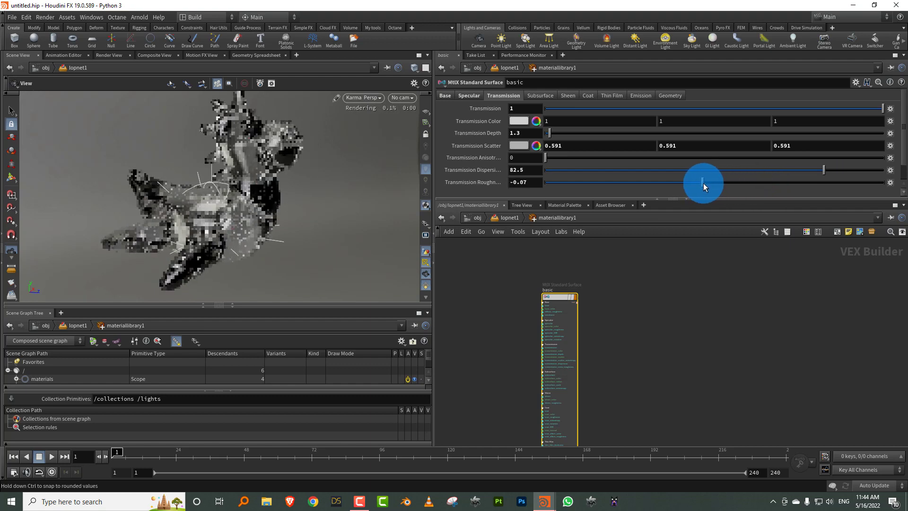
Step: Switch the viewport to Houdini GL, and try XPU Engine (Alpha) on karma1 before returning its Rendering Engine to CPU Engine
left_click(502, 218)
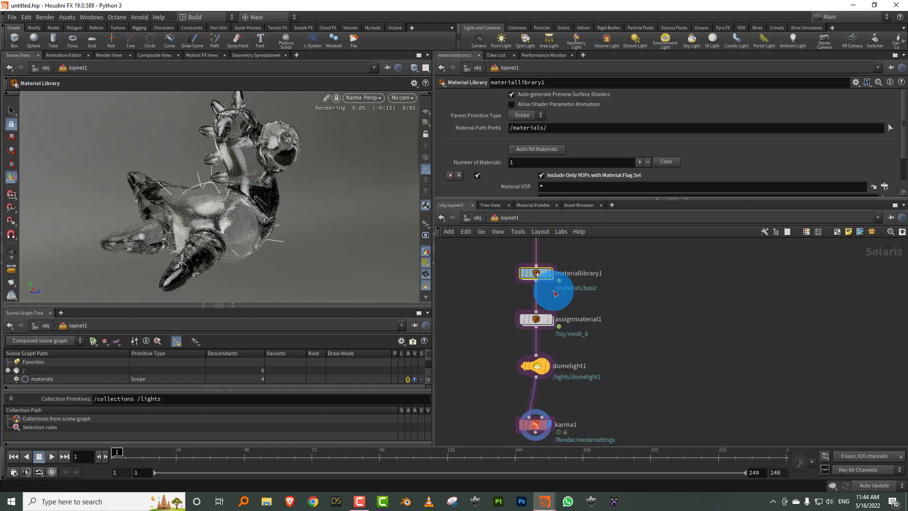
left_click(353, 96)
left_click_drag(490, 410, 580, 441)
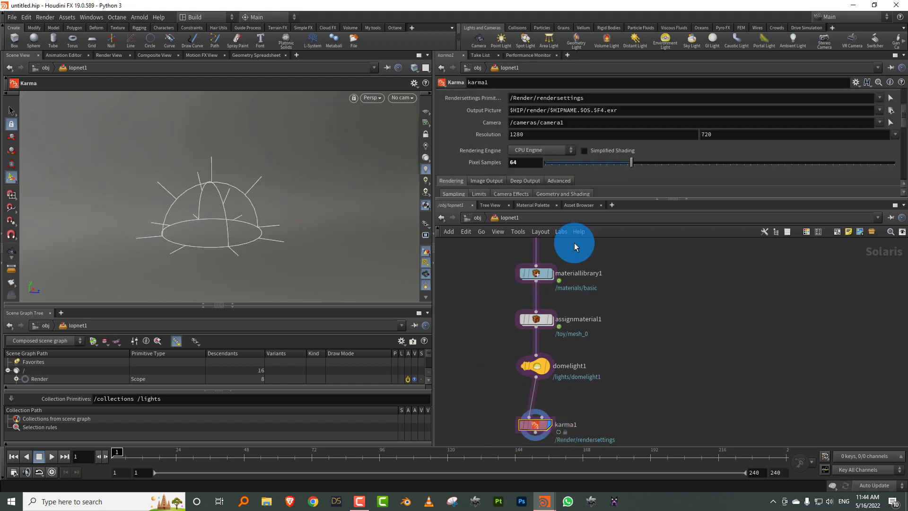
left_click(532, 153)
left_click(533, 168)
middle_click_drag(483, 274, 468, 335)
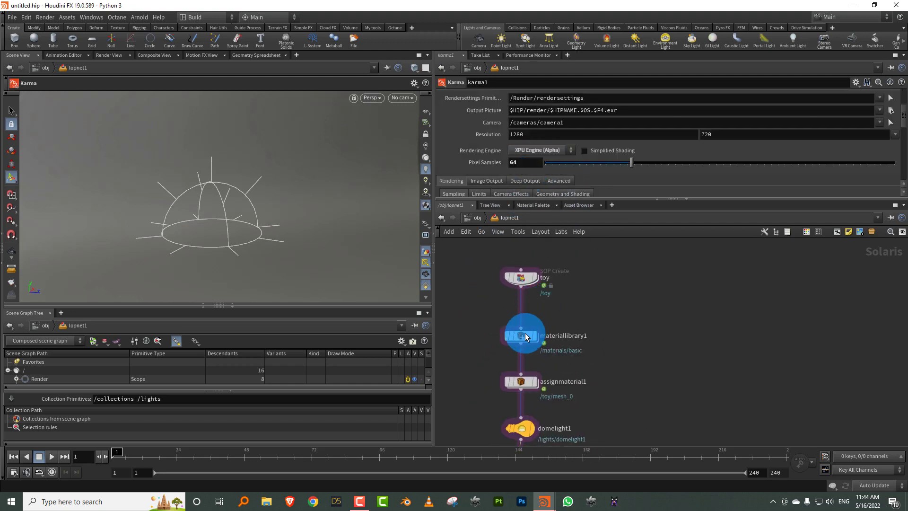
left_click(532, 151)
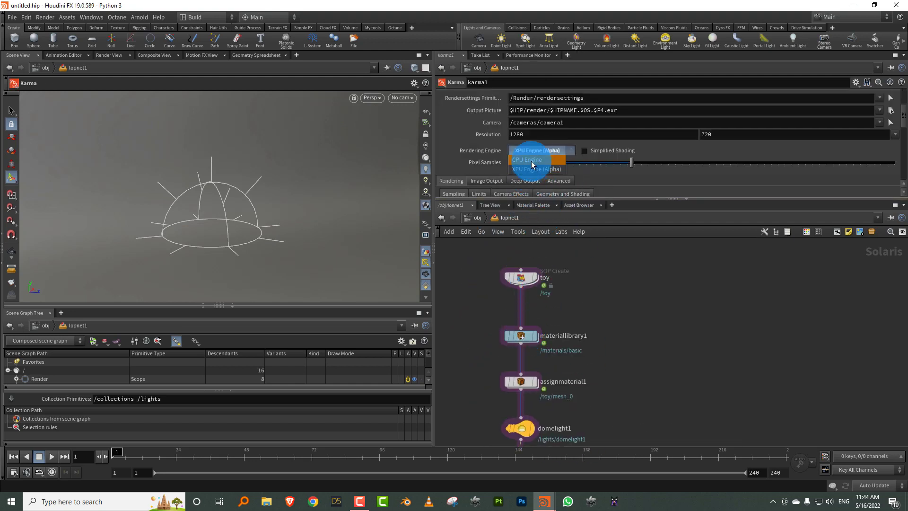
left_click(532, 161)
Step: In the basic material of materiallibrary1, raise Base from zero to nearly full and set Subsurface to 1
middle_click_drag(481, 274, 494, 227)
double_click(538, 284)
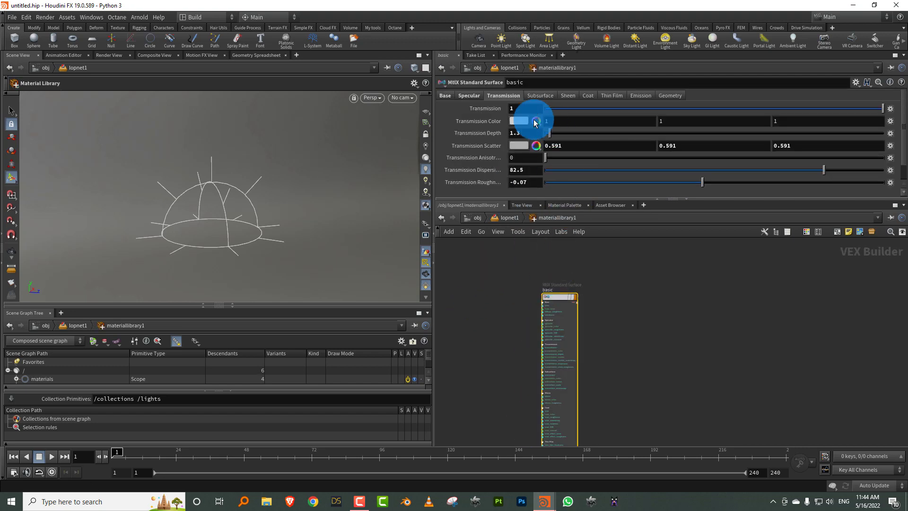
left_click(441, 95)
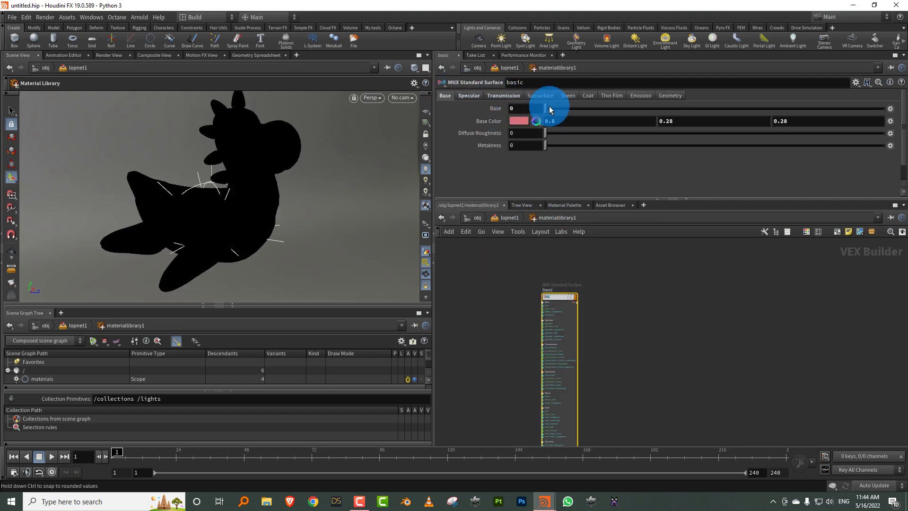
left_click_drag(550, 110, 869, 113)
left_click(541, 95)
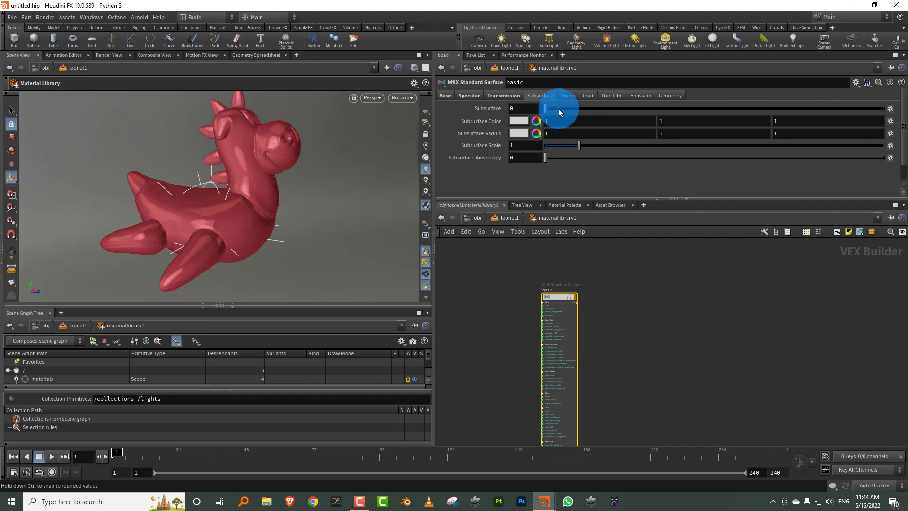
left_click_drag(559, 112, 899, 110)
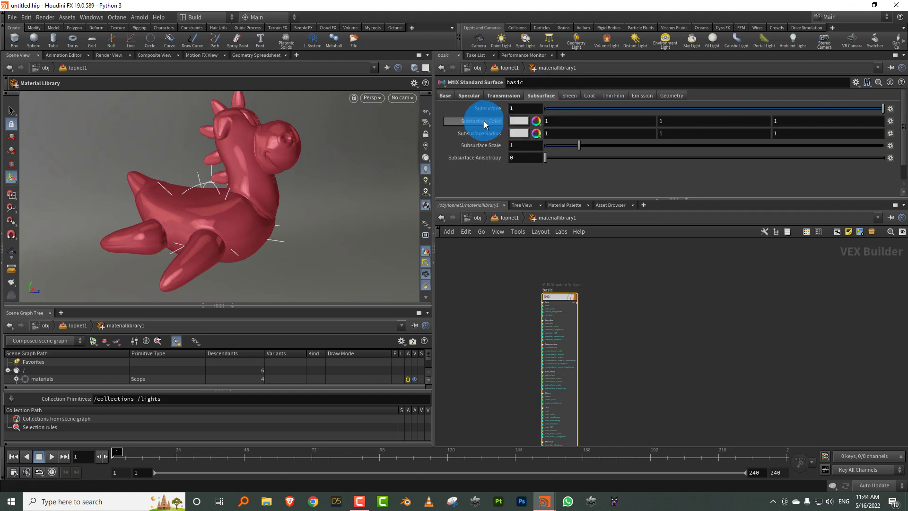
Step: Render the viewport with Karma and set Subsurface Color to a turquoise of 0.339, 1, 0.944917
left_click(377, 100)
left_click(377, 140)
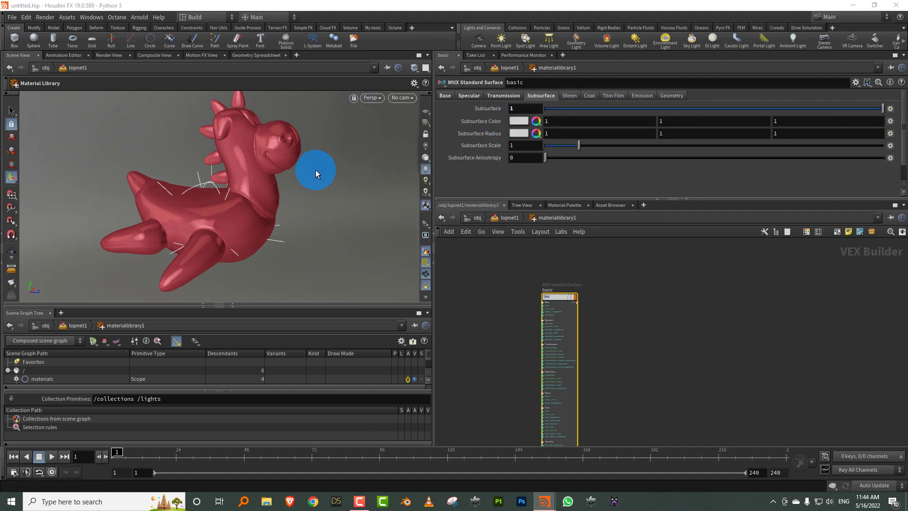
left_click(517, 121)
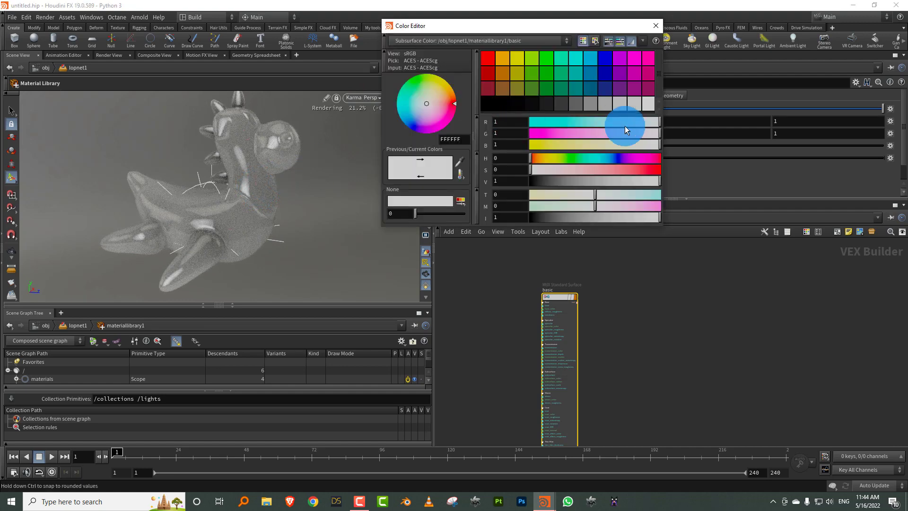
left_click(592, 160)
left_click(617, 169)
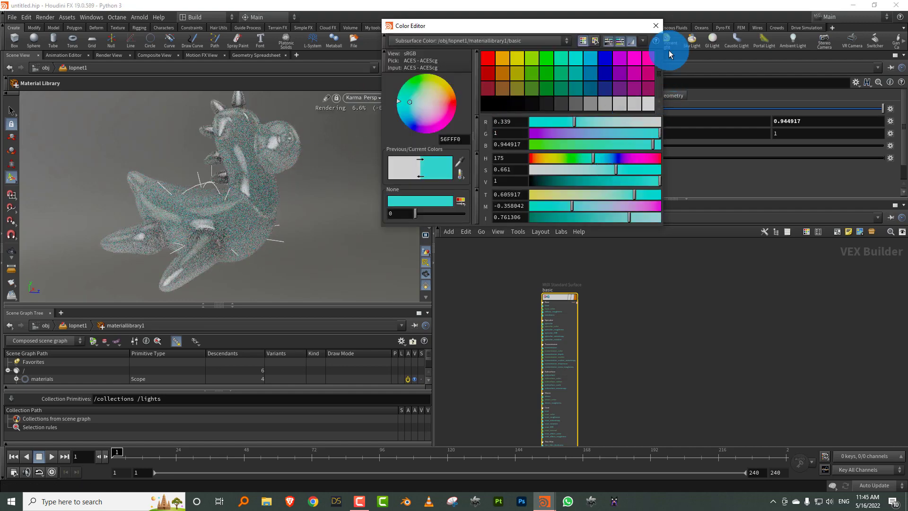
left_click(655, 26)
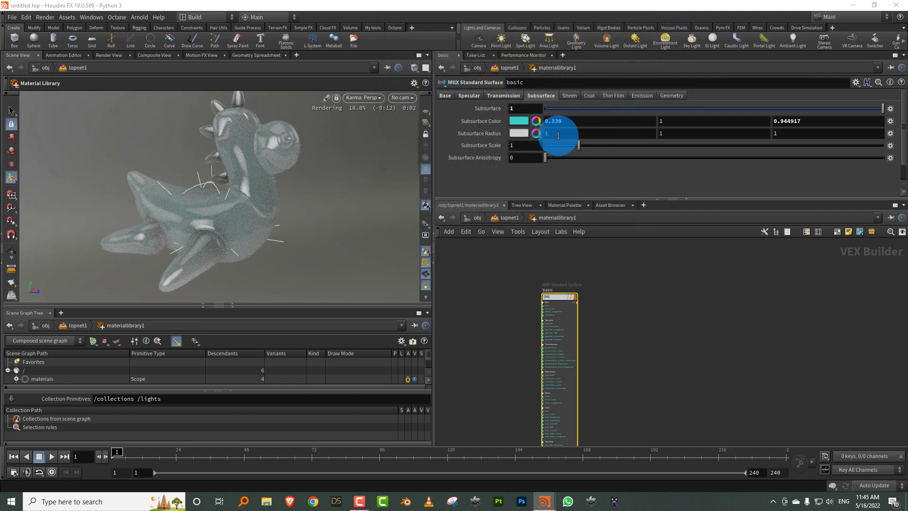
Step: Darken Subsurface Radius to a grey of 0.069, and set Subsurface Scale to 0.84 and Subsurface Anisotropy to 0.029
left_click(518, 133)
left_click(539, 178)
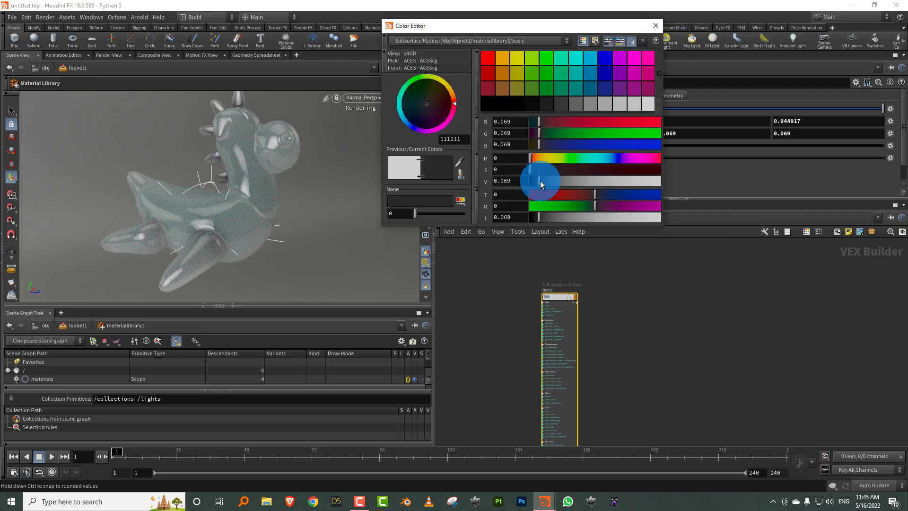
left_click(655, 26)
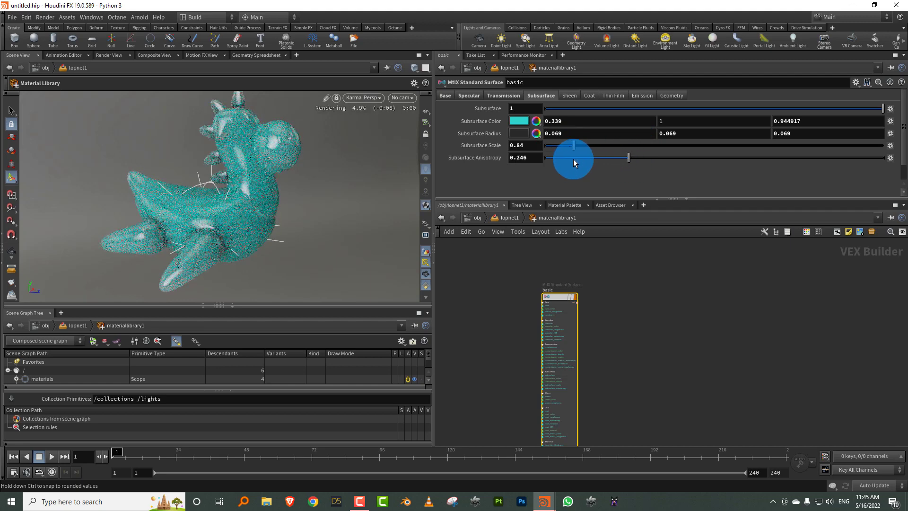
left_click(556, 160)
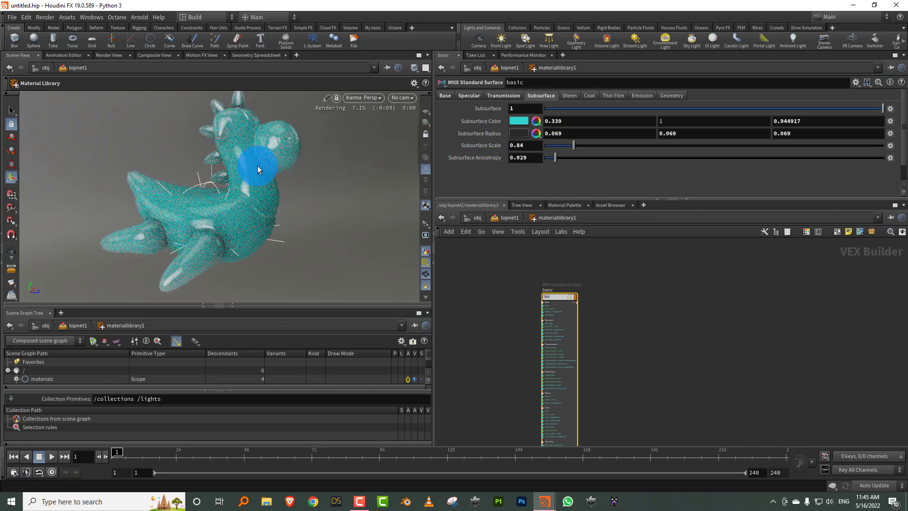
Step: Set Subsurface Radius to a magenta of 0.358, 0.113844, 0.235922 and check the render from another side of the toy
left_click(520, 134)
left_click(619, 169)
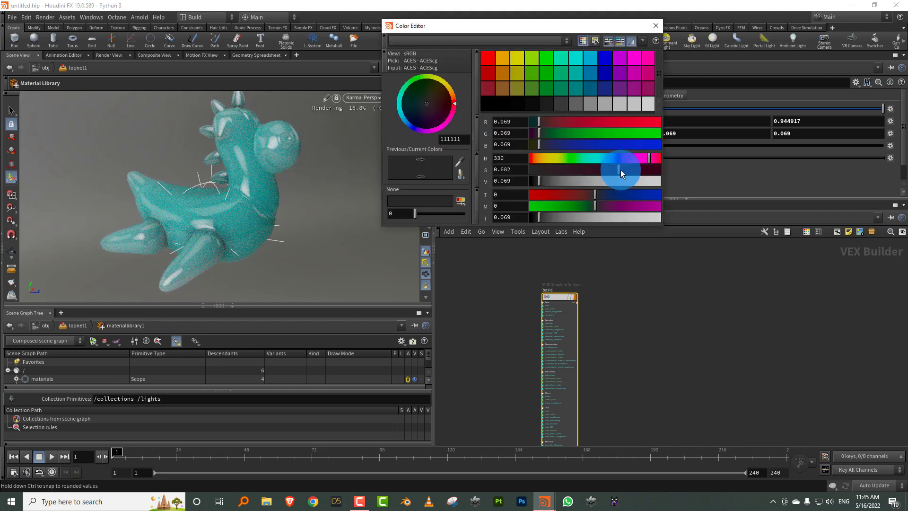
left_click_drag(616, 180, 577, 180)
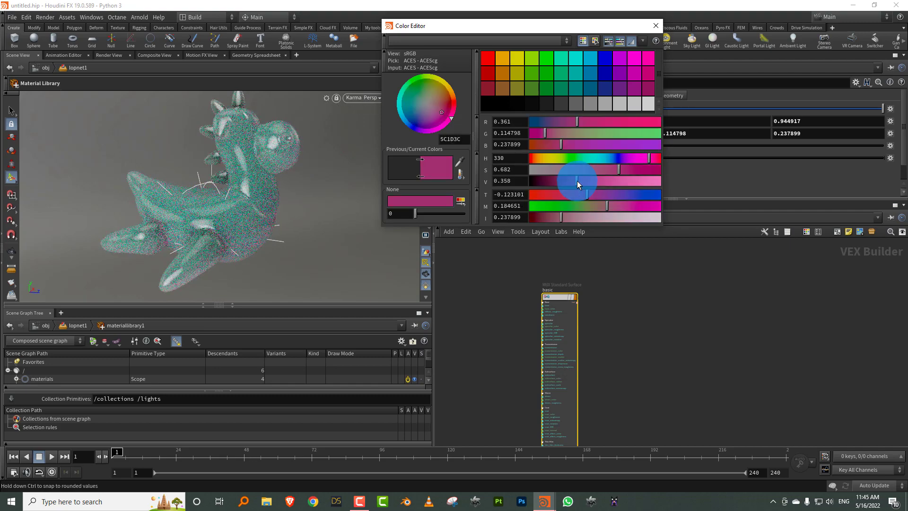
left_click(240, 147)
mouse_move(239, 157)
left_mouse_down()
mouse_move(362, 162)
mouse_move(325, 160)
mouse_move(251, 189)
mouse_move(291, 179)
mouse_move(245, 176)
mouse_move(235, 156)
mouse_move(204, 176)
mouse_move(270, 116)
mouse_move(243, 155)
left_mouse_up()
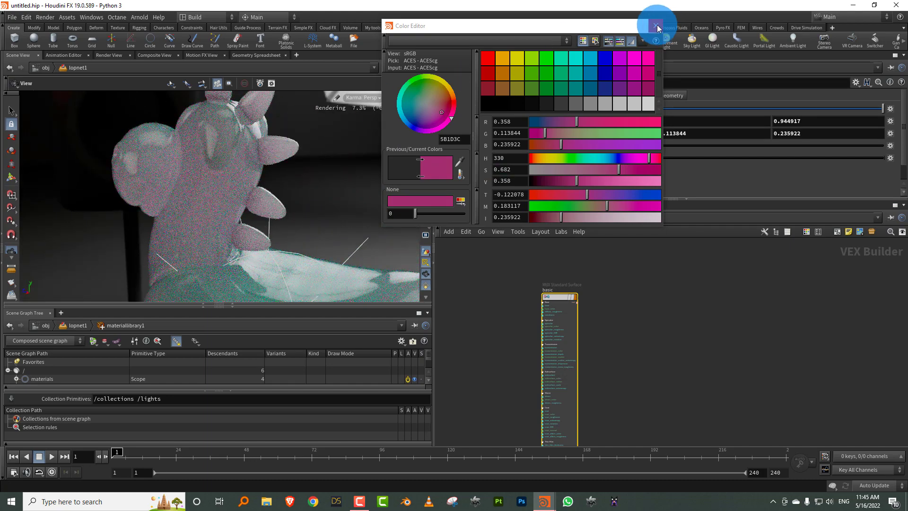
left_click(656, 26)
scroll(212, 176, "down", 3)
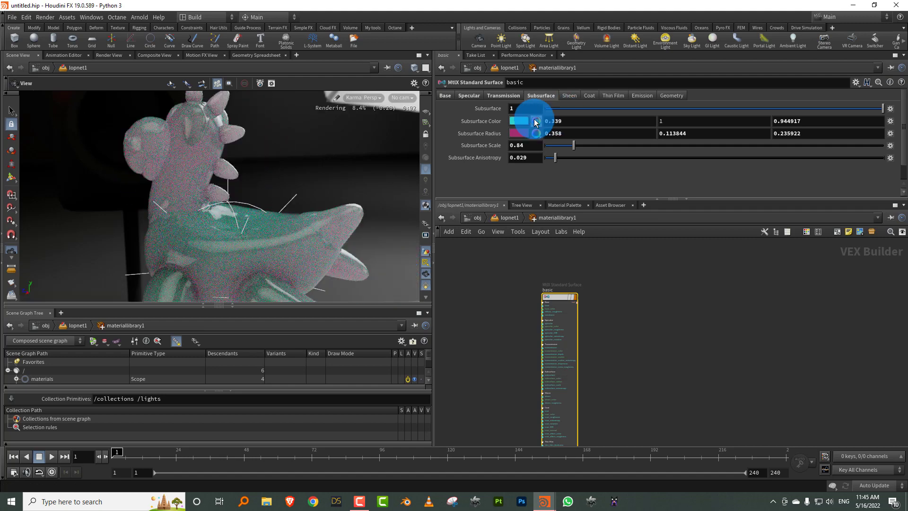
Step: Switch the viewport to Houdini GL, set karma1's Rendering Engine to XPU Engine (Alpha), and render the viewport with Karma again
left_click(362, 98)
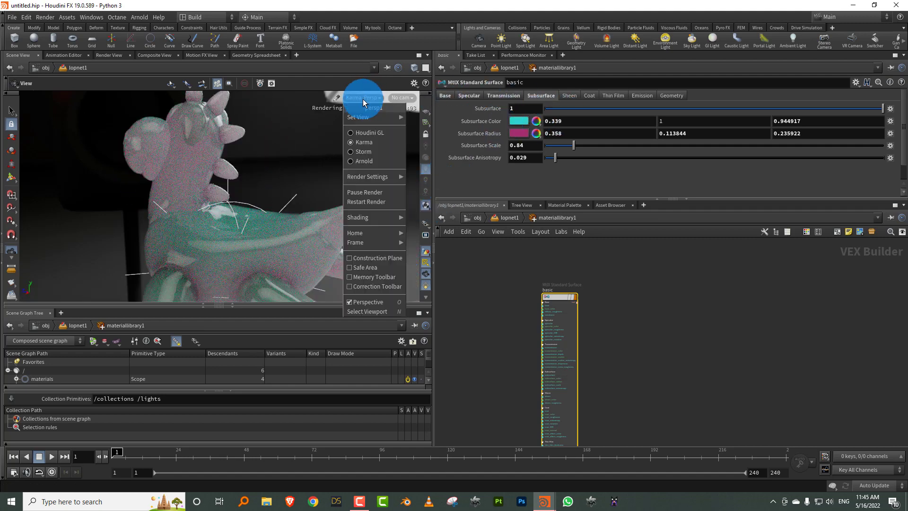
left_click(360, 125)
left_click(506, 218)
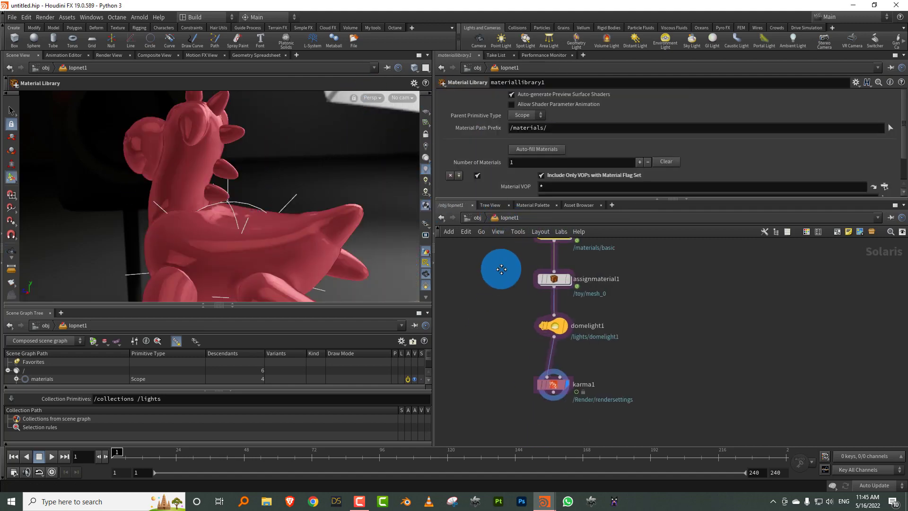
left_click(552, 371)
left_click(528, 150)
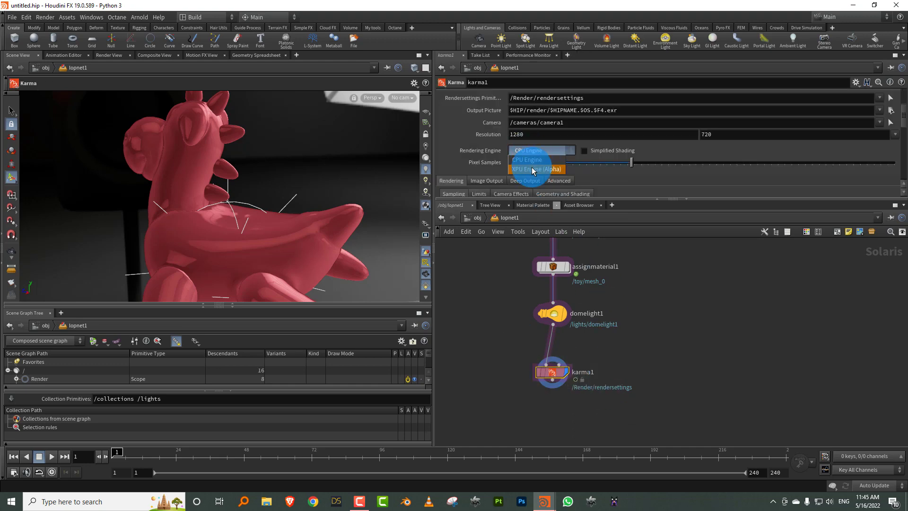
left_click(538, 162)
left_click(376, 98)
left_click(381, 142)
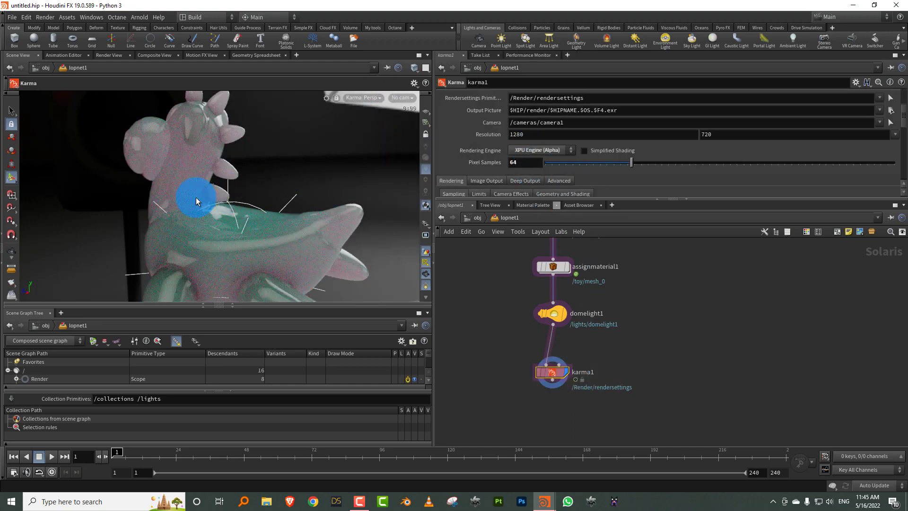
left_click_drag(203, 180, 232, 174)
Step: Return to the basic material, set Subsurface Color to white and Specular Roughness to 0.43
middle_click_drag(535, 303, 497, 380)
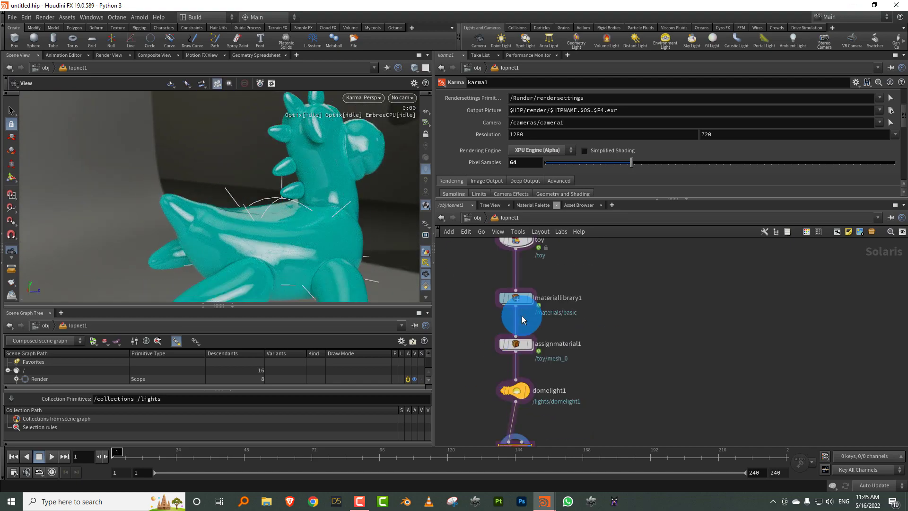
double_click(519, 304)
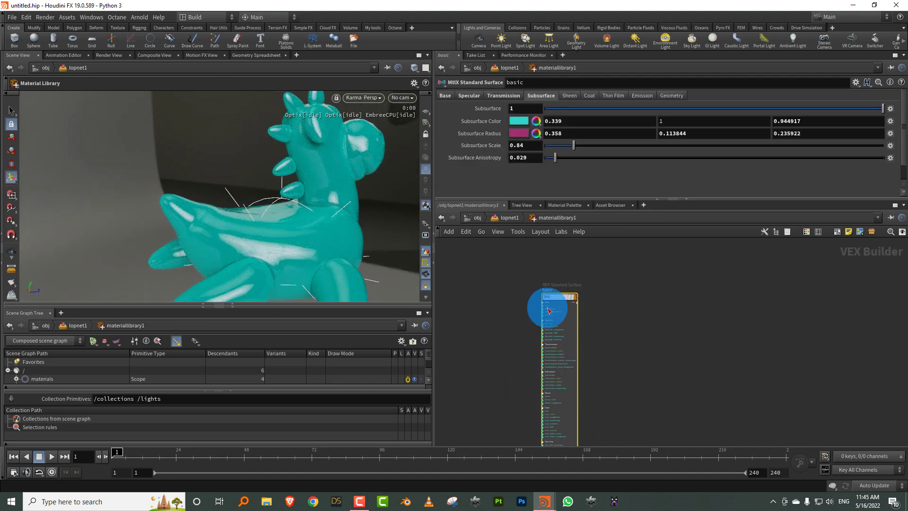
left_click(522, 125)
left_click_drag(579, 164, 496, 171)
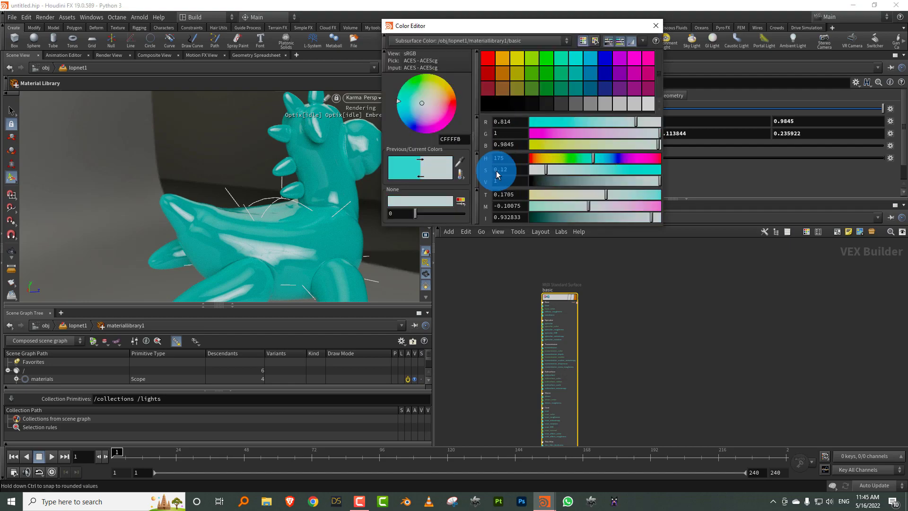
left_click(655, 26)
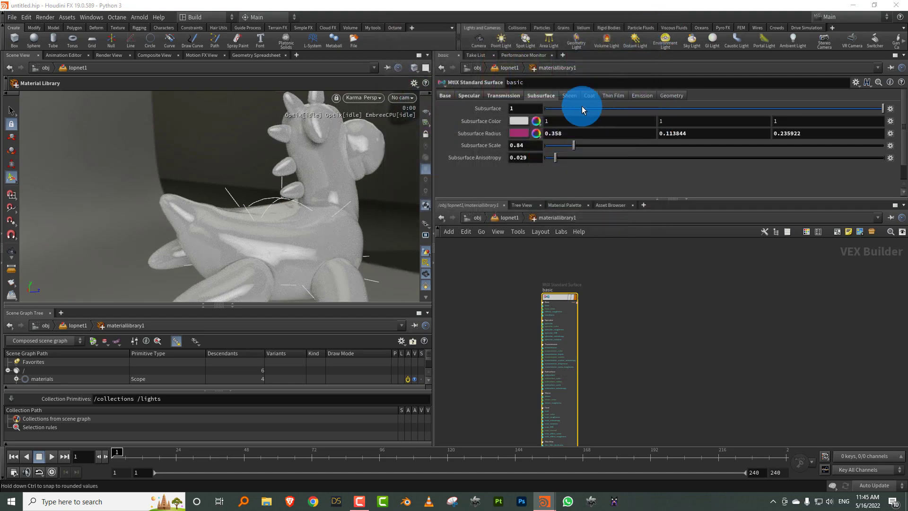
left_click(475, 95)
left_click_drag(691, 135, 690, 135)
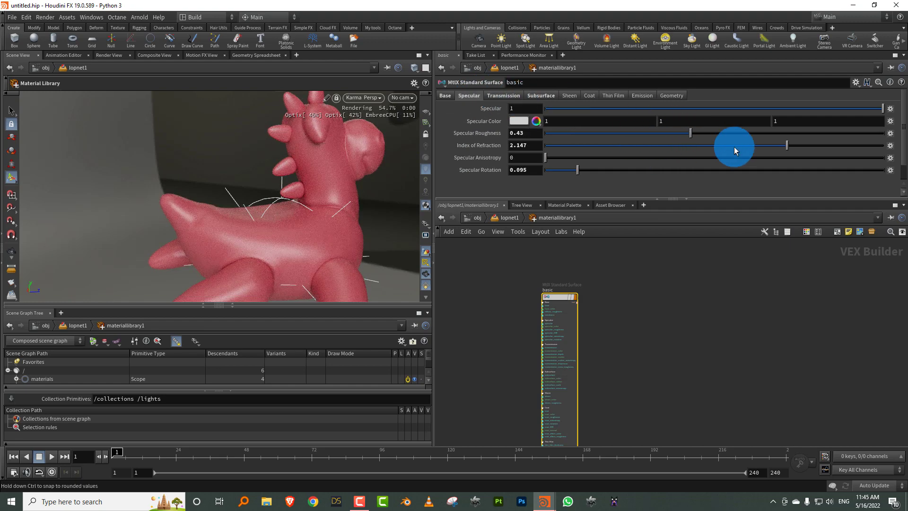
Step: Set Coat to 1, Coat Roughness to 0.015 and Coat Index of Refraction to 1.693, and inspect the toy's glossy coat
left_click(587, 95)
left_click_drag(580, 108, 886, 110)
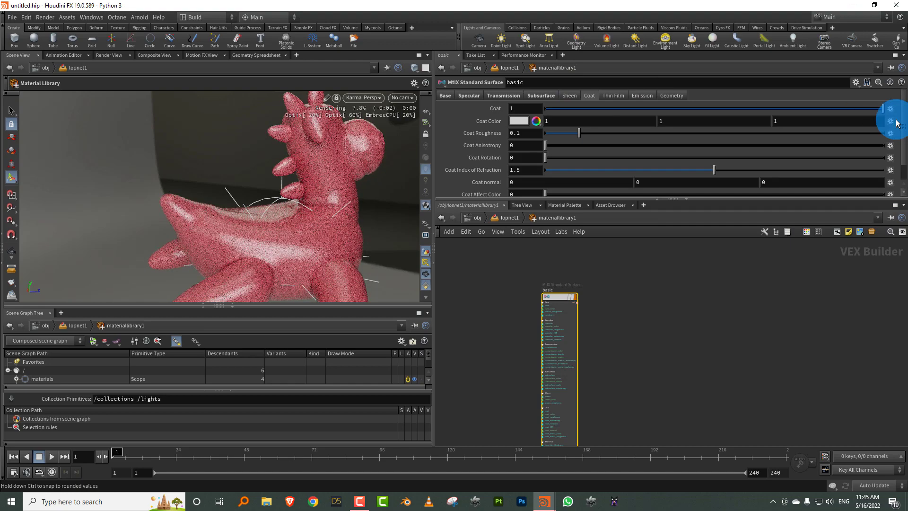
left_click_drag(579, 133, 550, 141)
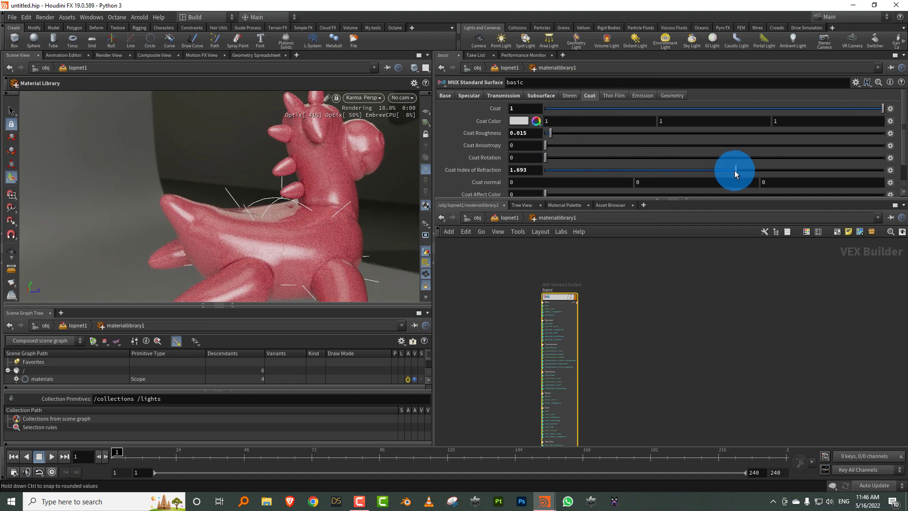
key("Escape")
mouse_move(318, 170)
left_mouse_down()
mouse_move(277, 228)
mouse_move(247, 196)
mouse_move(304, 178)
left_mouse_up()
Step: Set Specular Roughness to 0.566 and its Index of Refraction to 1.786, and lower Coat to nearly zero
left_click(469, 95)
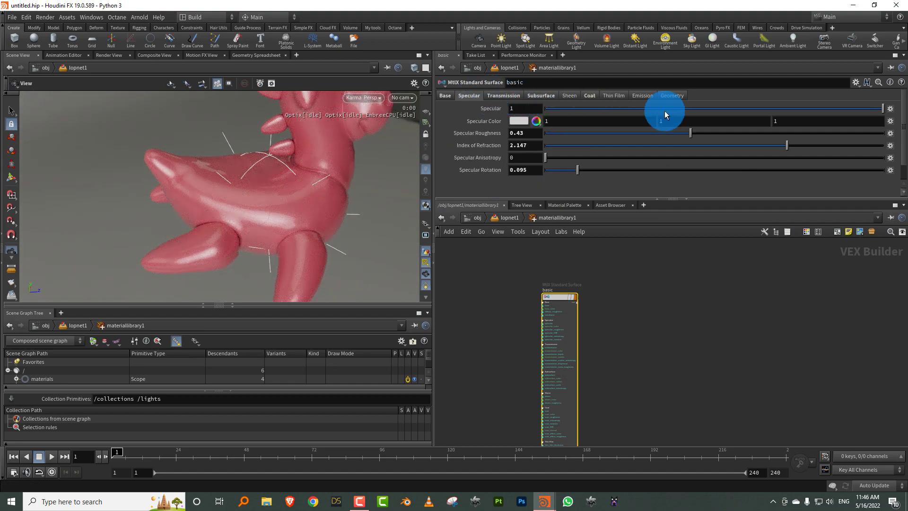
left_click_drag(690, 133, 751, 150)
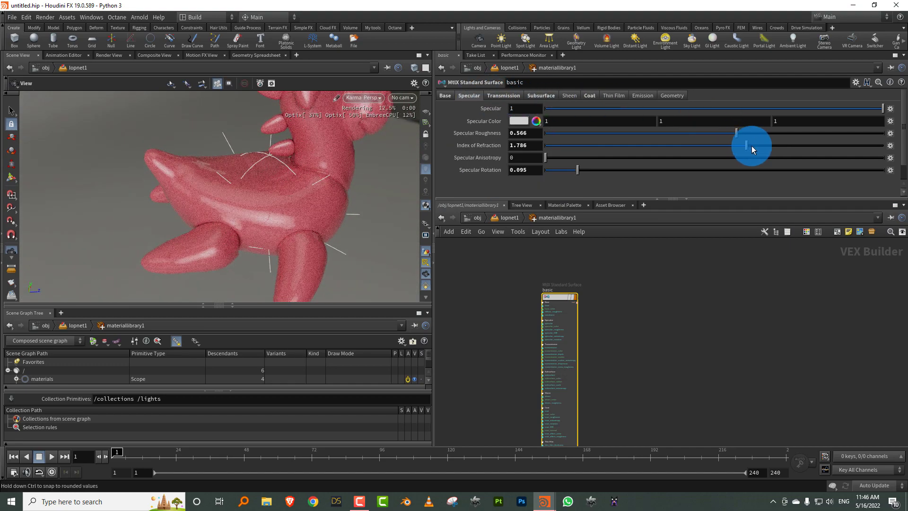
left_click(590, 95)
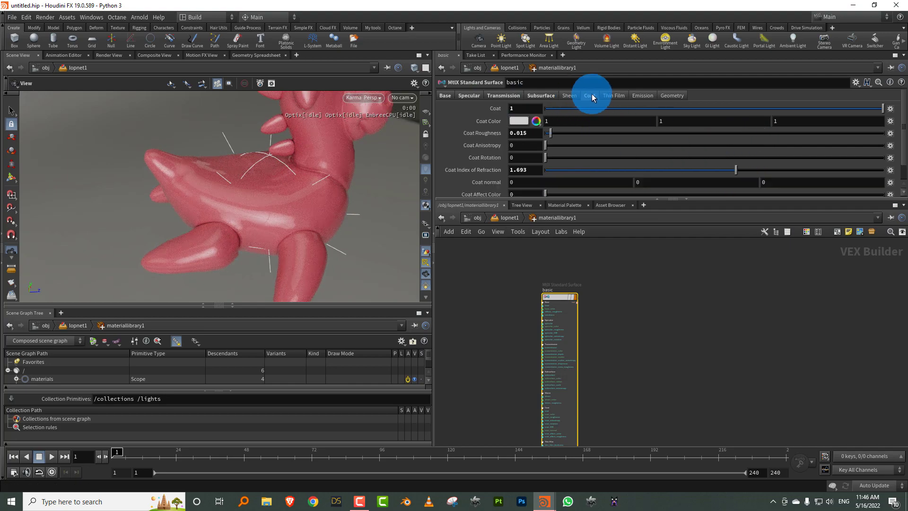
left_click(509, 175)
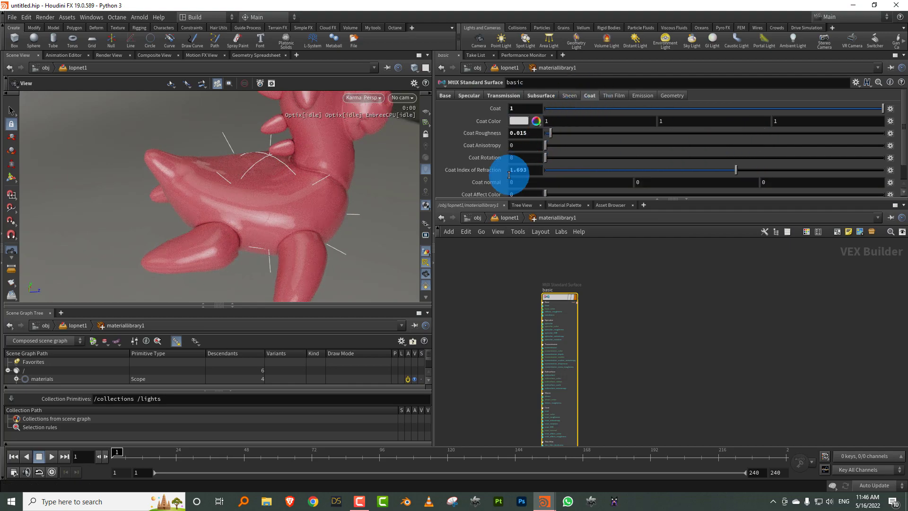
left_click(554, 109)
Step: Add a Sheen of 0.12 and set Sheen Color to a blue of 0.219, 0.6095, 1
left_click(569, 96)
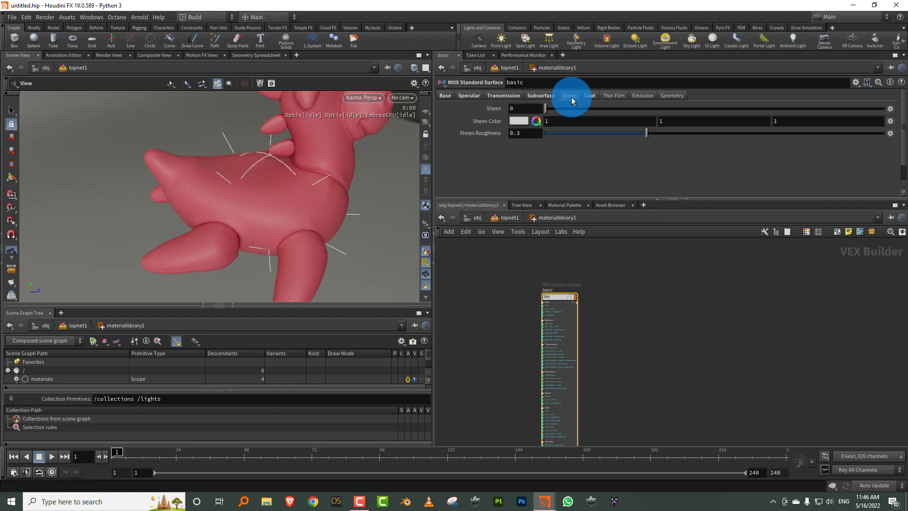
left_click_drag(555, 108, 586, 109)
left_click(518, 121)
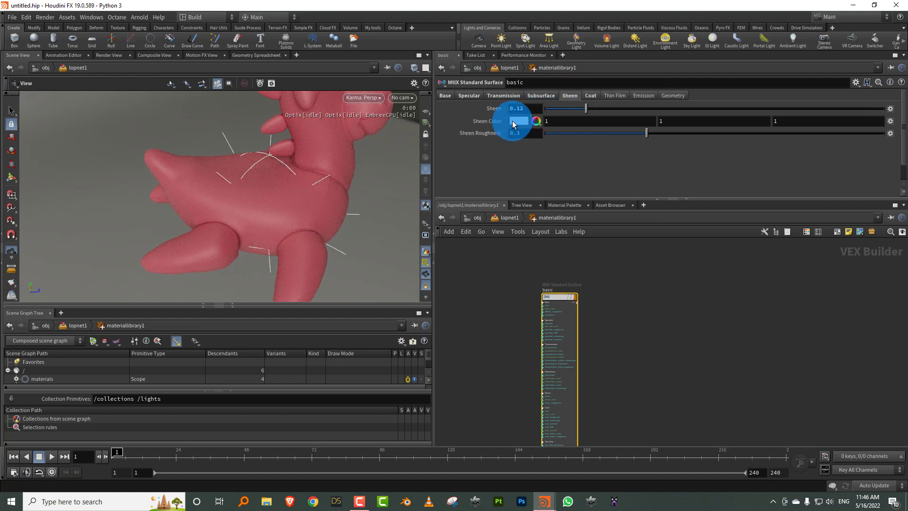
left_click(629, 169)
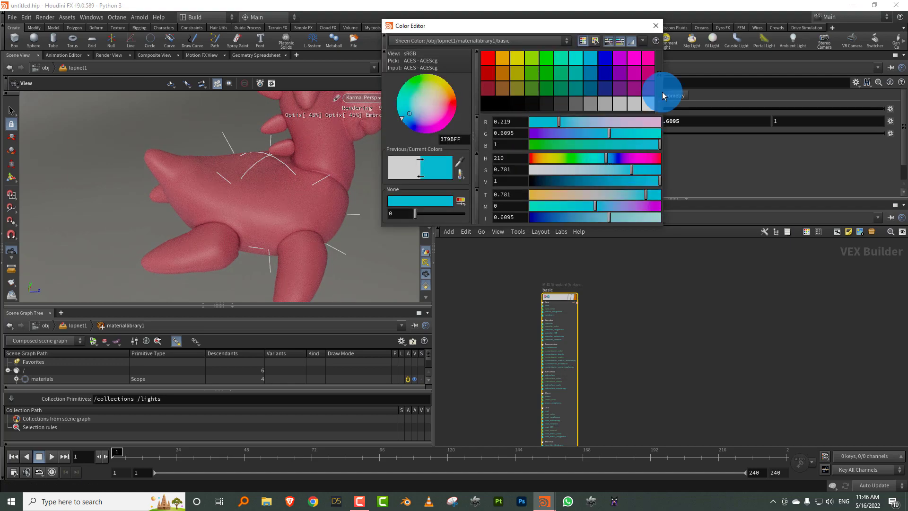
left_click(655, 26)
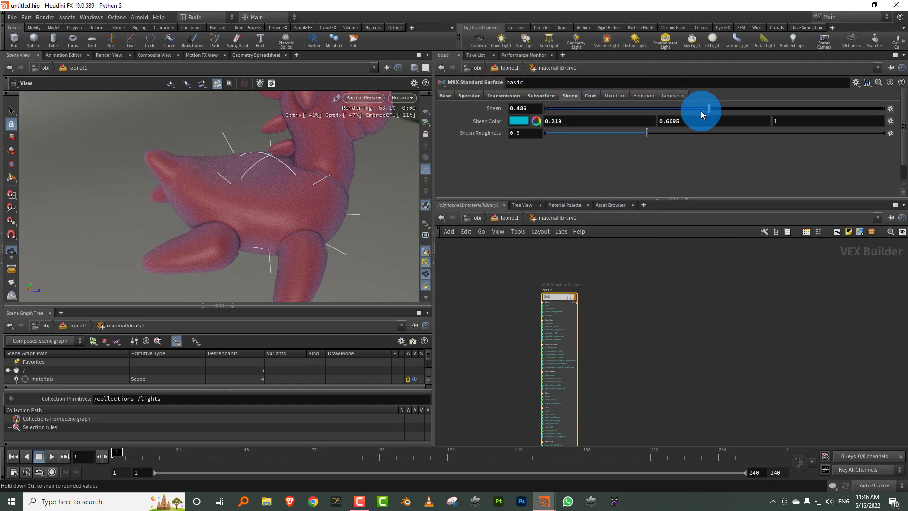
Step: Raise Sheen to 1 and view the blue sheen with the whole toy in frame
left_click(683, 108)
left_click_drag(302, 183, 428, 141)
left_click(882, 108)
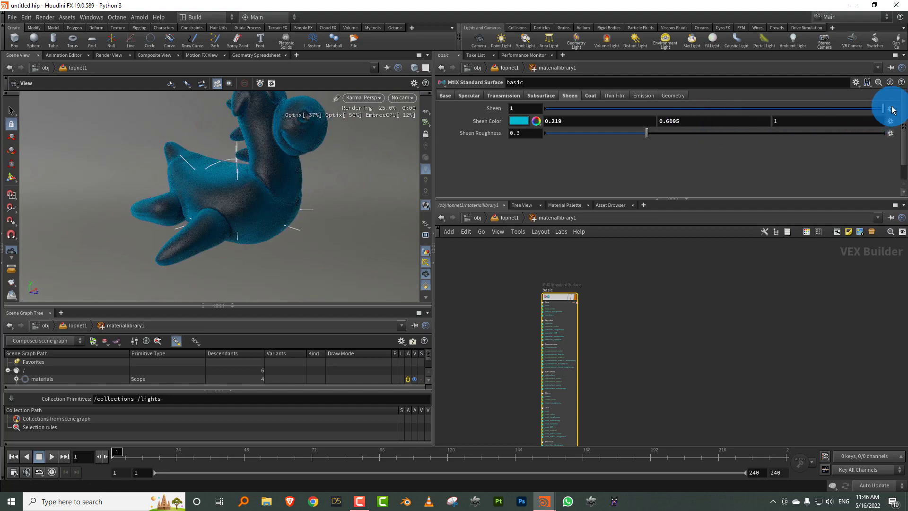
Step: Try Sheen Roughness at 0.073, lower Sheen to 0.445, and bring Sheen Roughness to 0.193 while viewing the toy
left_click_drag(243, 162, 264, 201)
left_click_drag(571, 138, 563, 141)
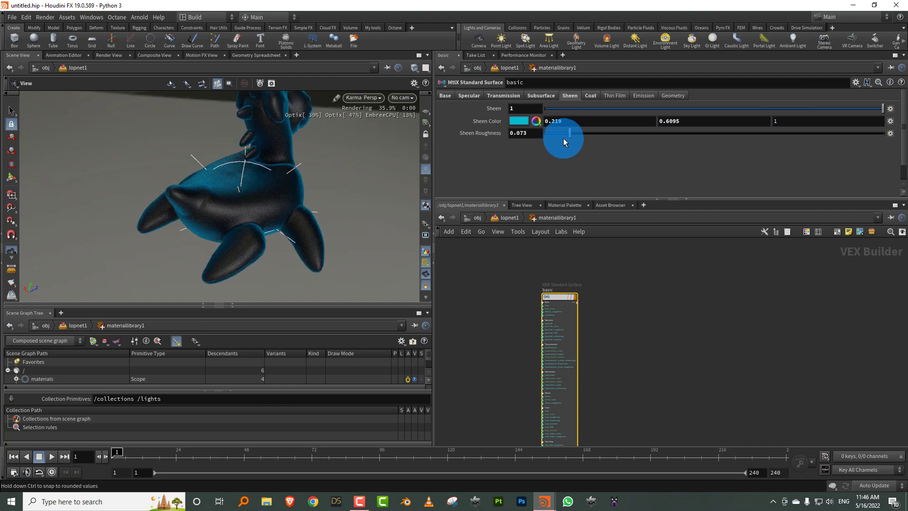
left_click(695, 109)
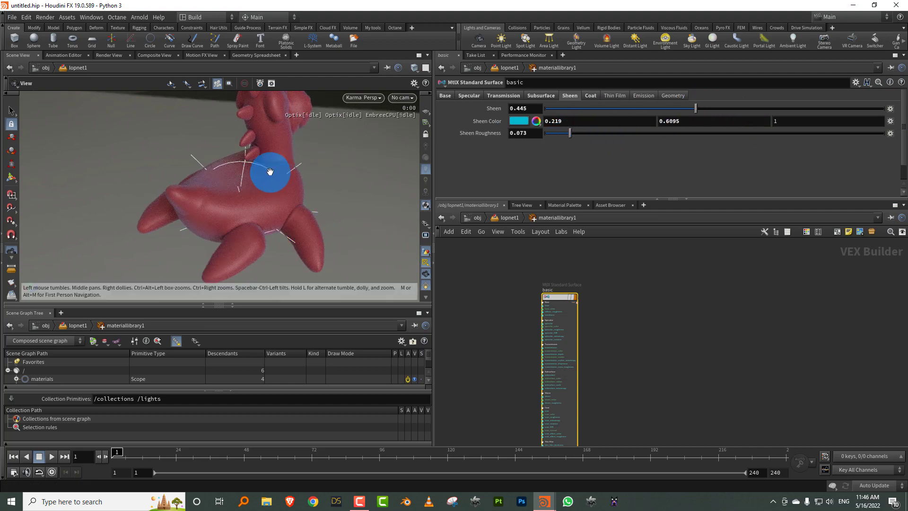
left_click_drag(274, 179, 385, 147)
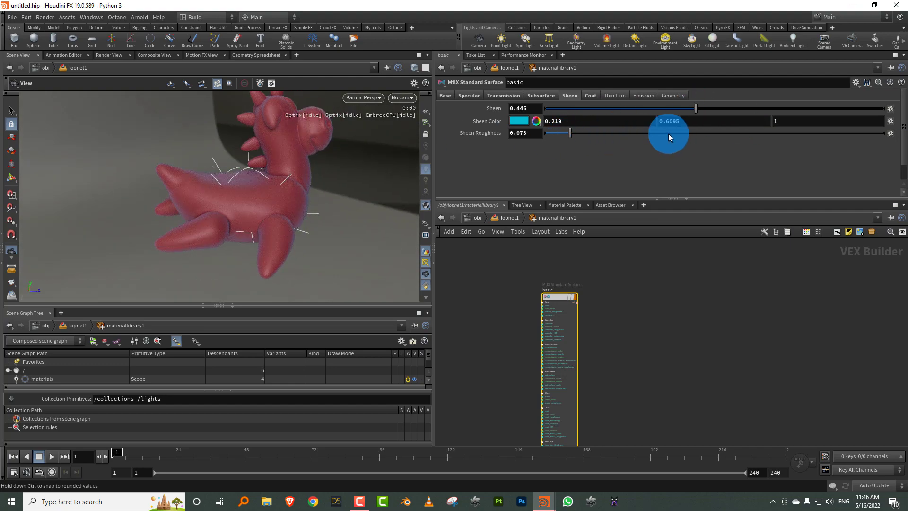
left_click_drag(668, 133, 609, 134)
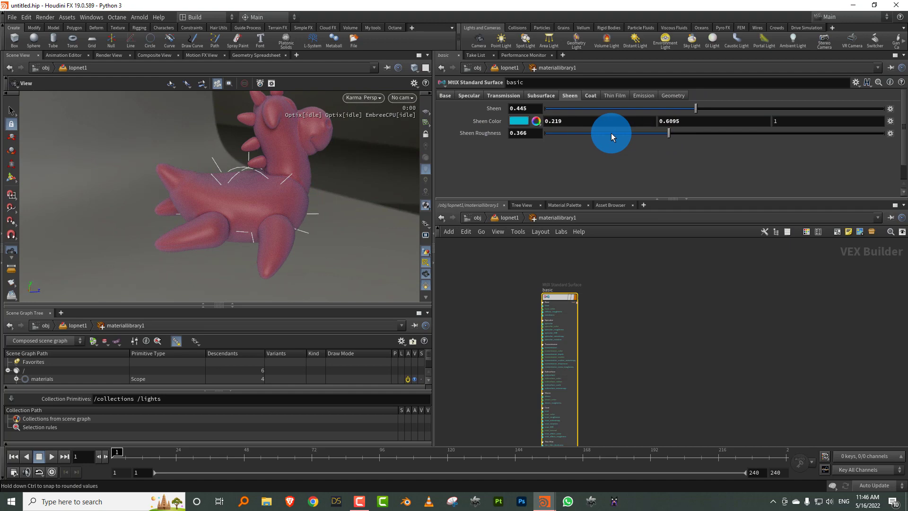
Step: Compare other sheen strengths, ending with Sheen at 0.466 and Sheen Roughness at 0.224
left_click(873, 109)
left_click(621, 108)
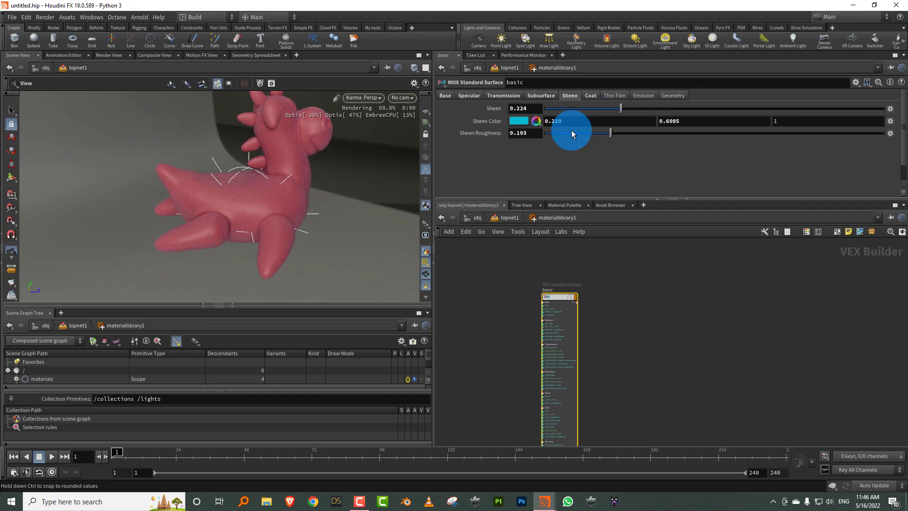
left_click(699, 108)
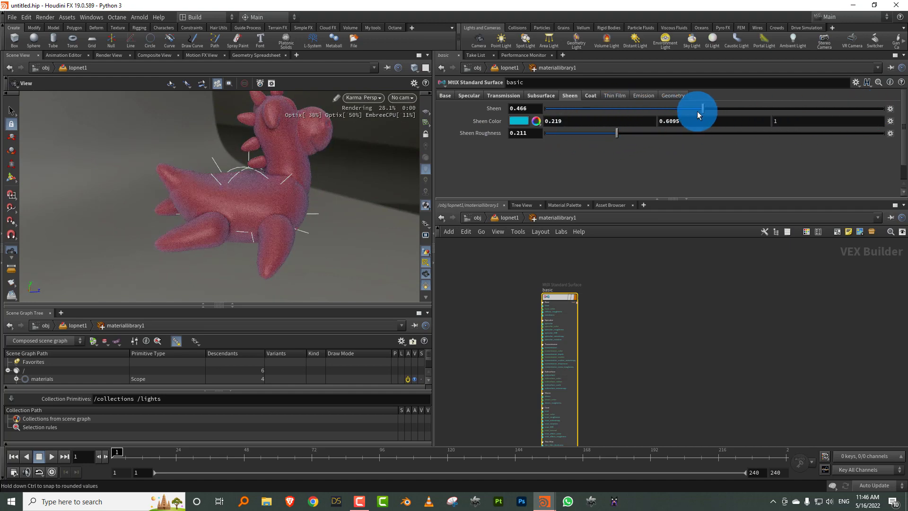
left_click_drag(607, 133, 567, 137)
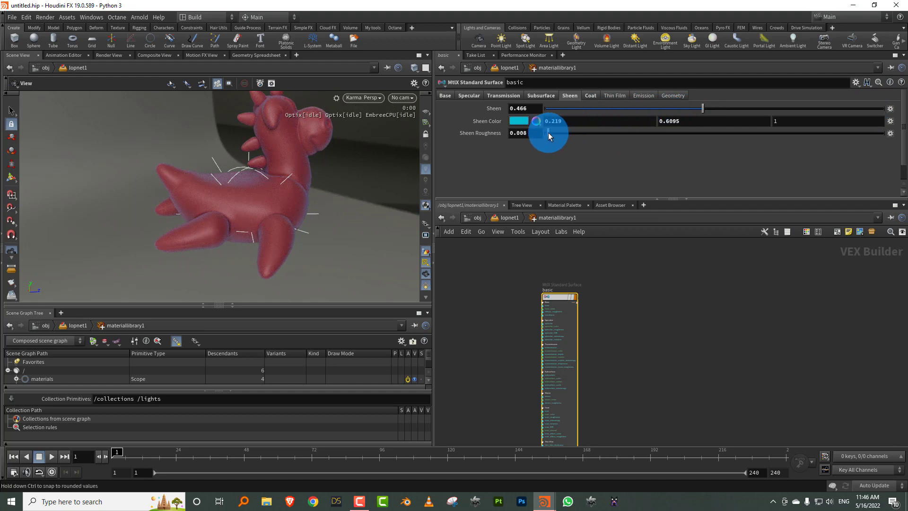
mouse_move(634, 138)
left_mouse_down()
mouse_move(804, 148)
mouse_move(620, 140)
left_mouse_up()
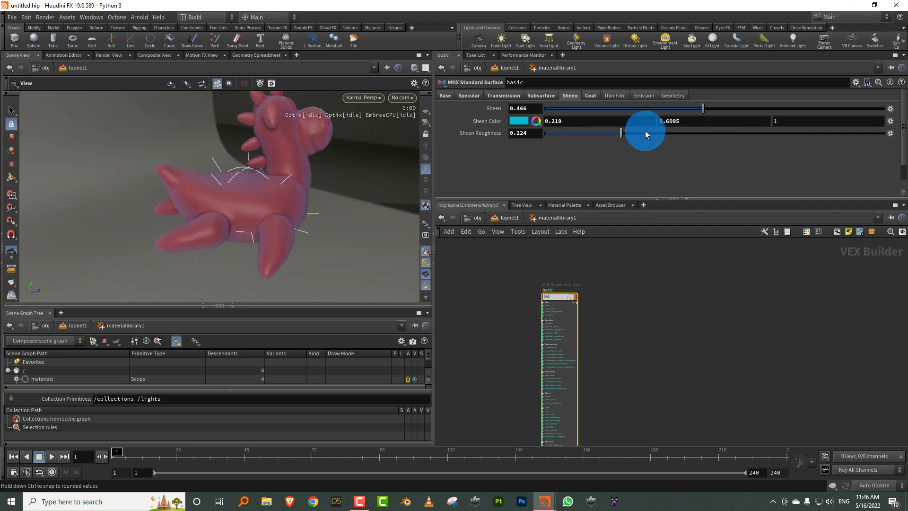
Step: Set Sheen to 0.328 and Sheen Roughness to 0.197 on the toy's material
left_click(733, 109)
left_click_drag(734, 109, 656, 108)
left_click(612, 133)
left_click_drag(612, 131, 611, 130)
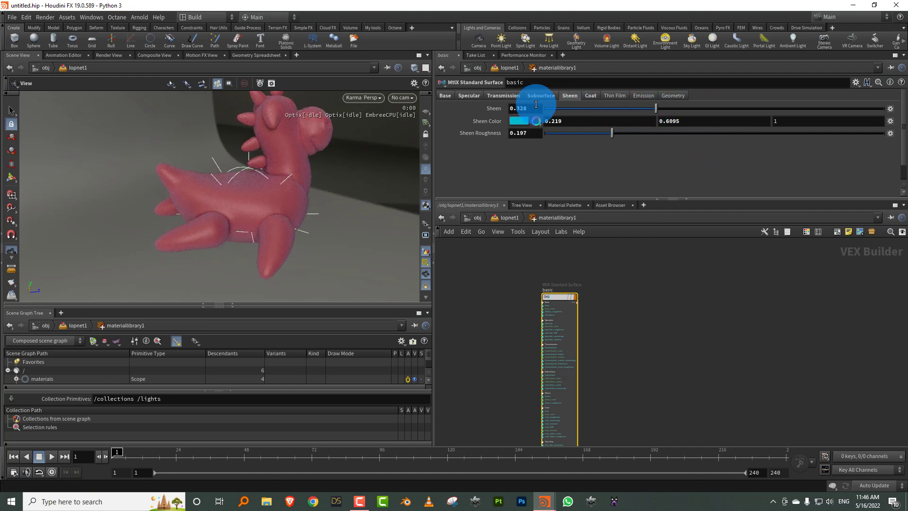
Step: Set the material's Thin Film Thickness to 263 and its base Metalness to 1
left_click(601, 97)
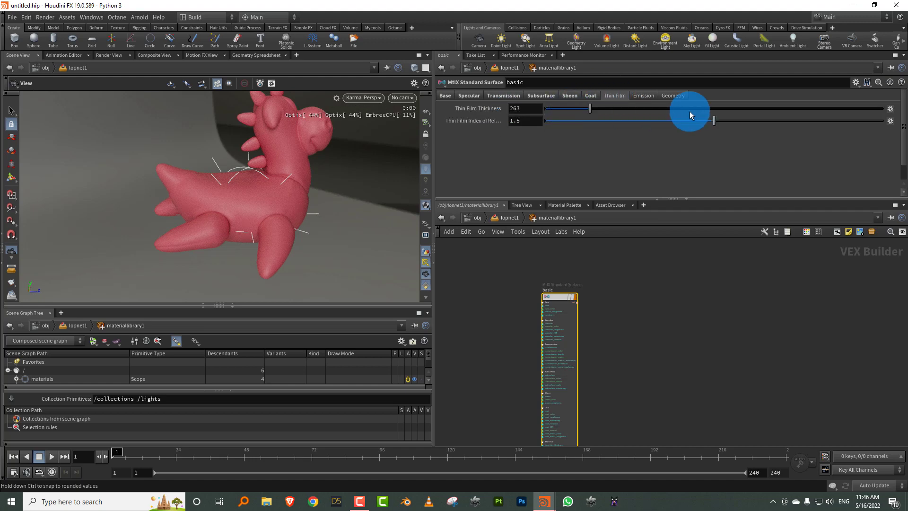
left_click(445, 95)
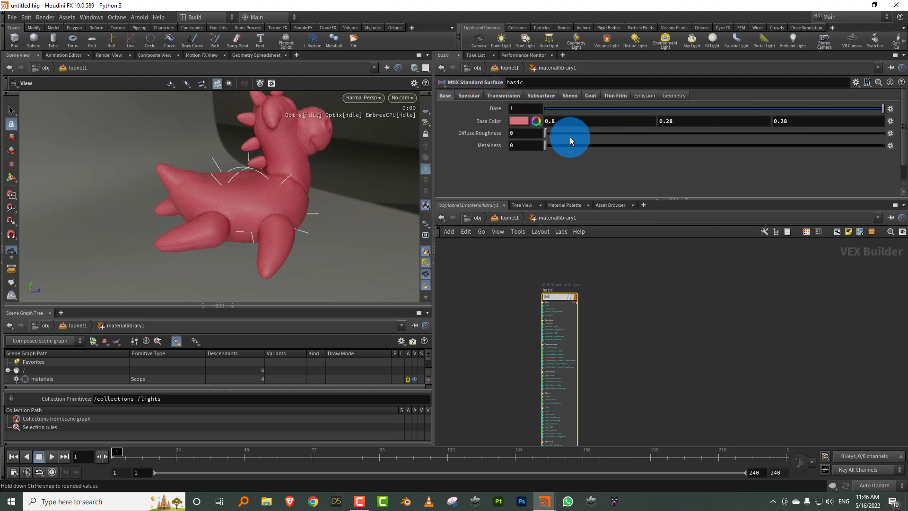
left_click_drag(571, 141, 899, 146)
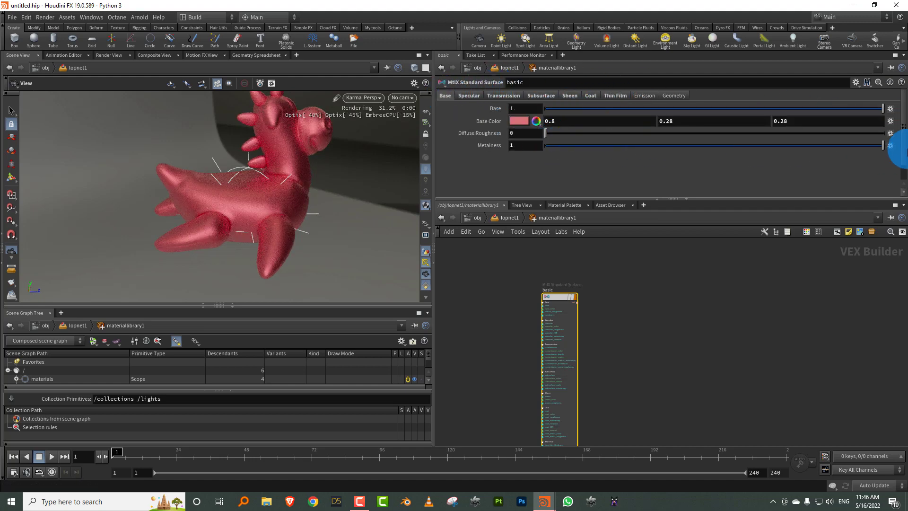
Step: Set Specular Roughness to 0.101 and desaturate the Base Color to a neutral grey of 0.8, 0.8, 0.8
left_click(481, 95)
left_click(574, 133)
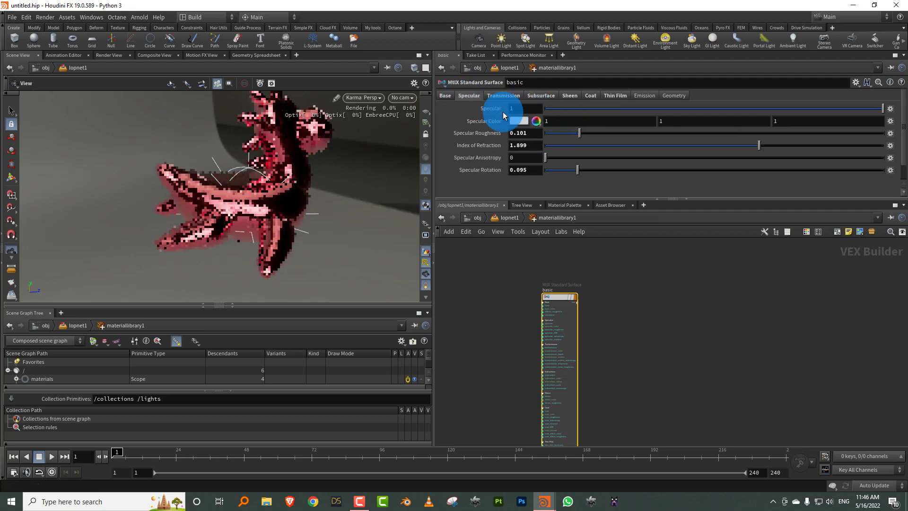
left_click(444, 96)
left_click(519, 122)
left_click_drag(538, 166, 492, 170)
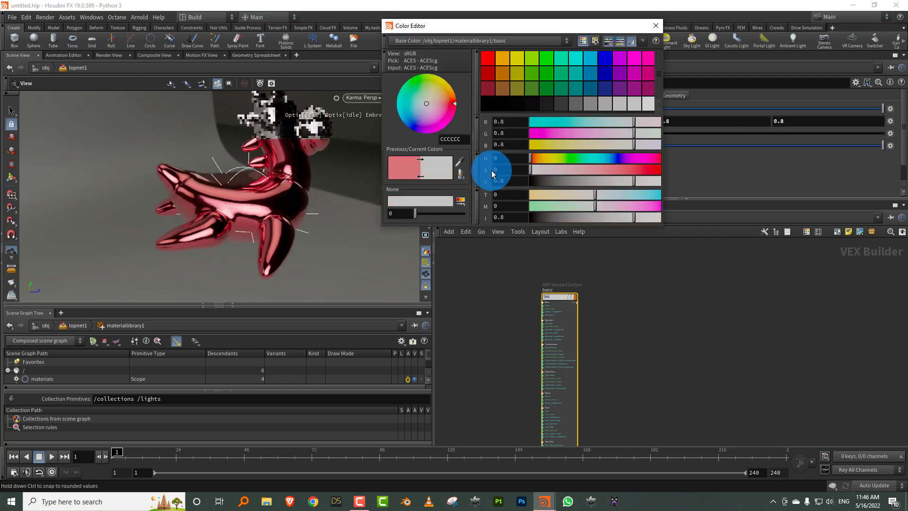
left_click(655, 25)
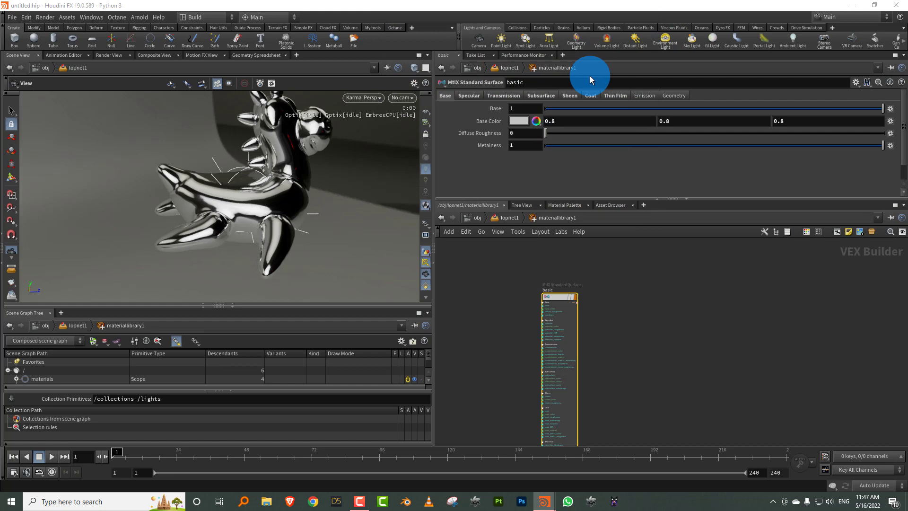
Step: Raise Thin Film Thickness to 1347 and set the Thin Film Index of Refraction to 1.576
left_click(615, 96)
left_click_drag(536, 112, 712, 108)
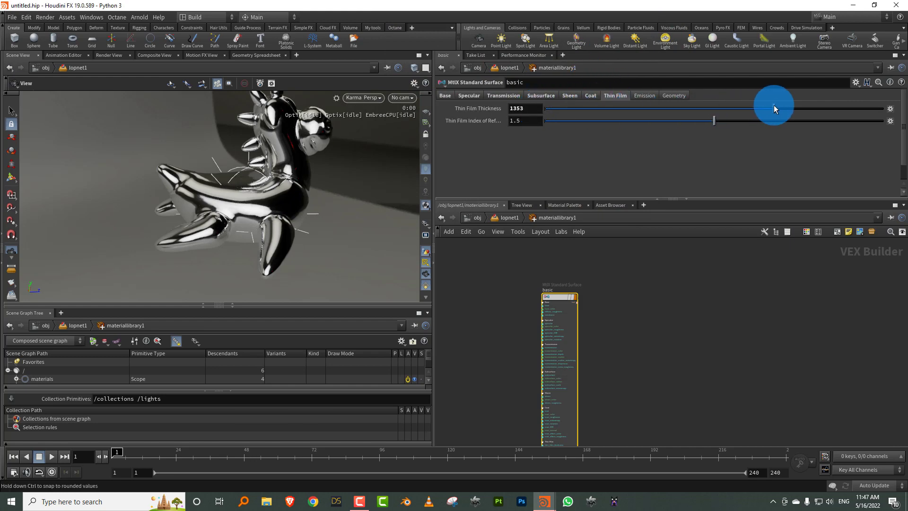
left_click_drag(773, 105, 773, 106)
mouse_move(718, 122)
left_mouse_down()
mouse_move(658, 122)
mouse_move(722, 122)
left_mouse_up()
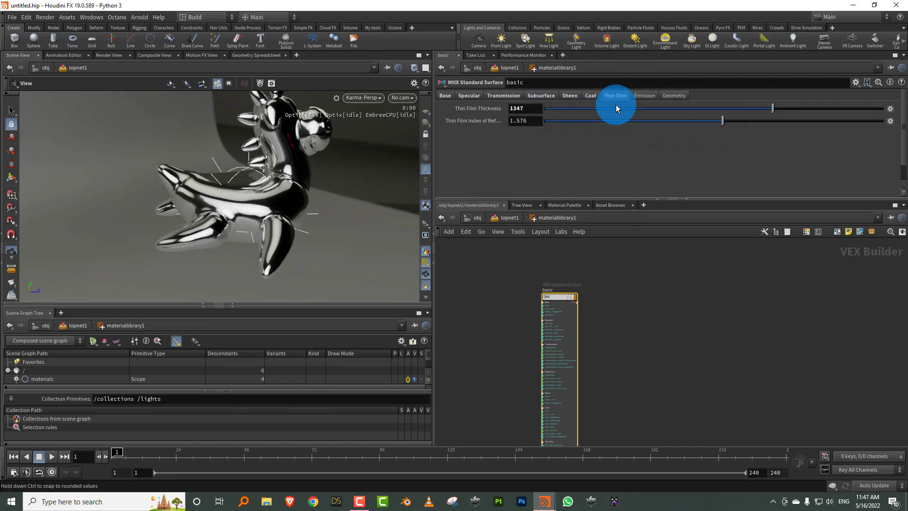
Step: Switch the karma1 node's Rendering Engine to CPU Engine and render the viewport with Karma again
left_click(360, 97)
left_click(356, 122)
left_click(510, 217)
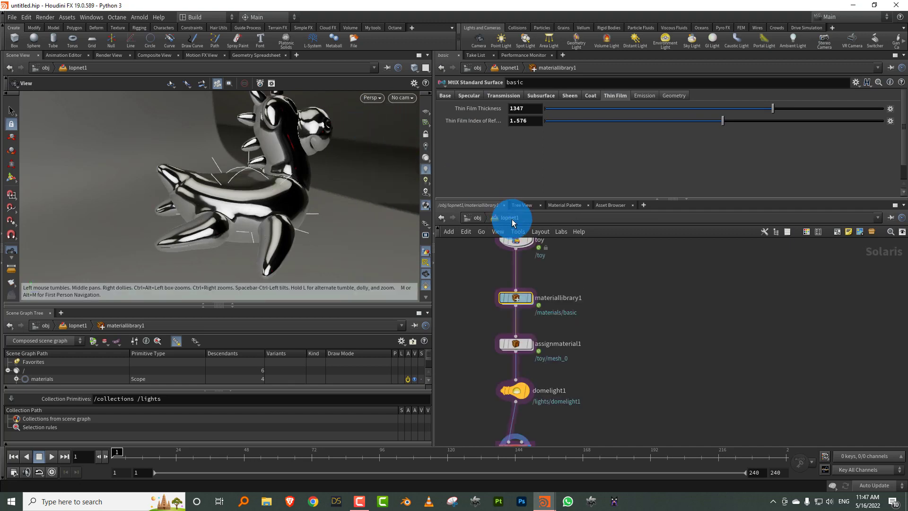
left_click(535, 390)
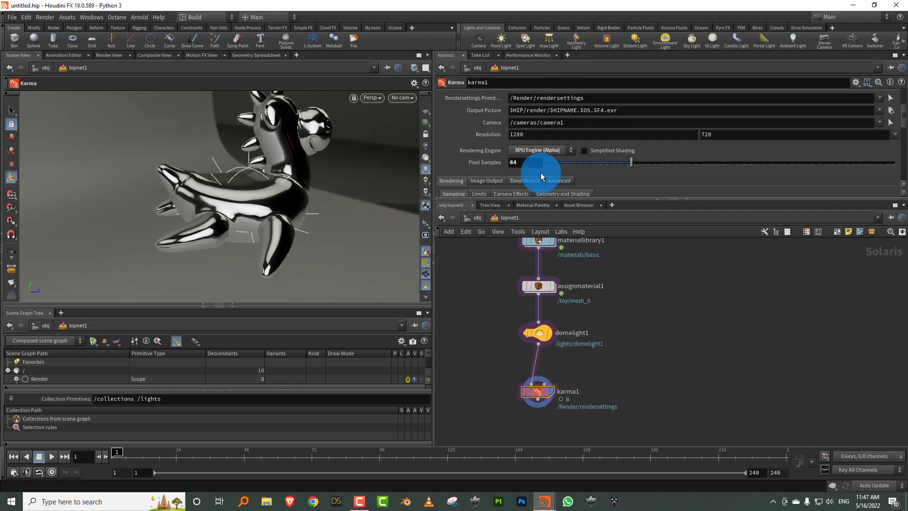
left_click(541, 150)
left_click(531, 162)
left_click(369, 98)
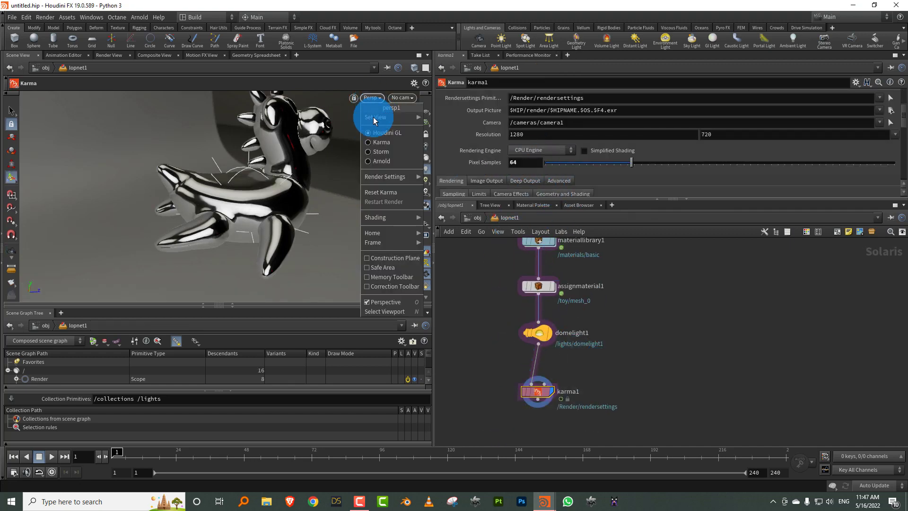
left_click(376, 142)
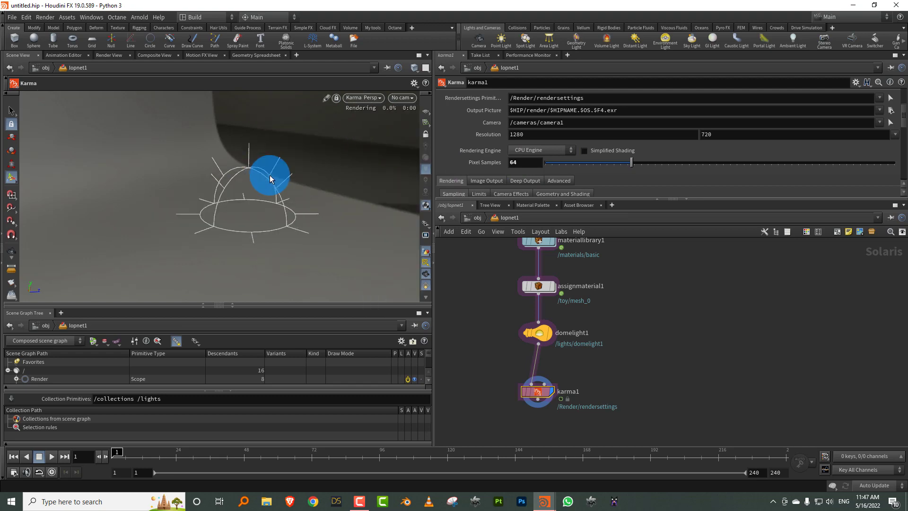
Step: Inspect the CPU render, set karma1's Rendering Engine back to XPU Engine (Alpha), and restart the Karma viewport render
key("Escape")
mouse_move(287, 151)
left_mouse_down()
mouse_move(269, 177)
mouse_move(300, 154)
left_mouse_up()
left_click(373, 96)
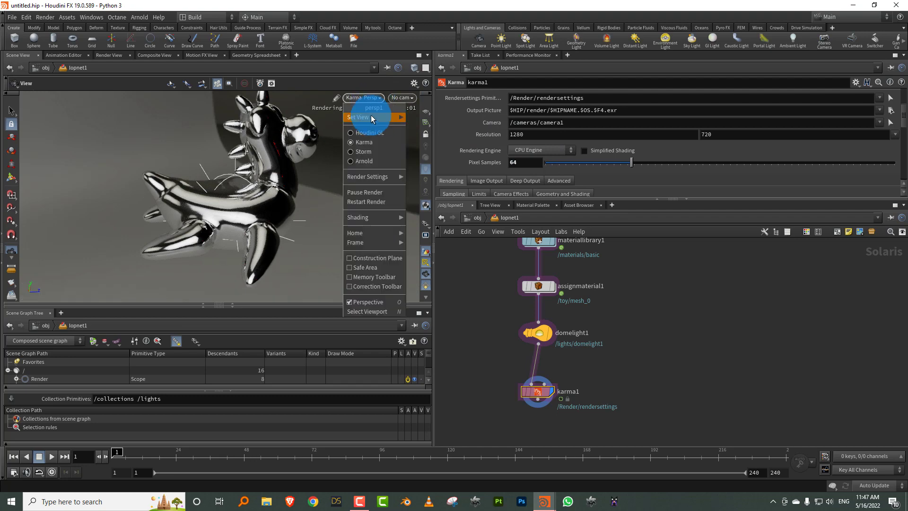
left_click(370, 132)
left_click(525, 148)
left_click(524, 172)
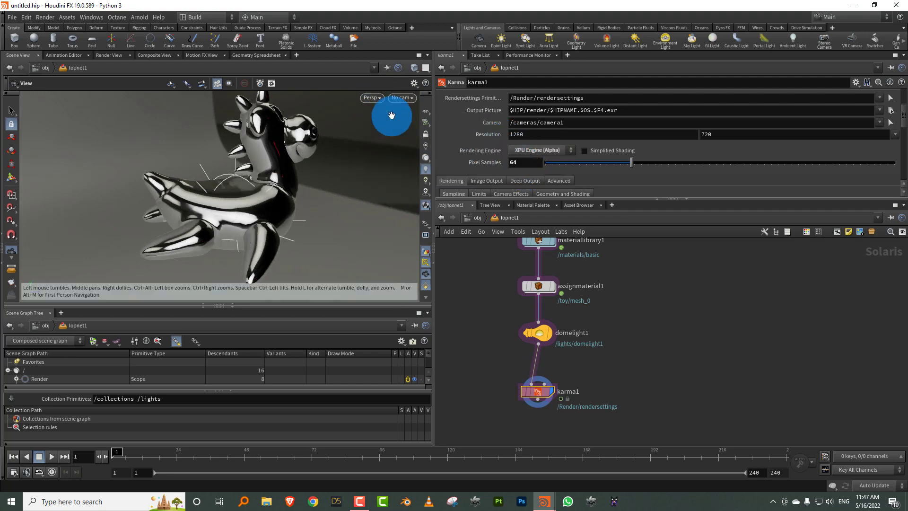
left_click(380, 99)
left_click(377, 142)
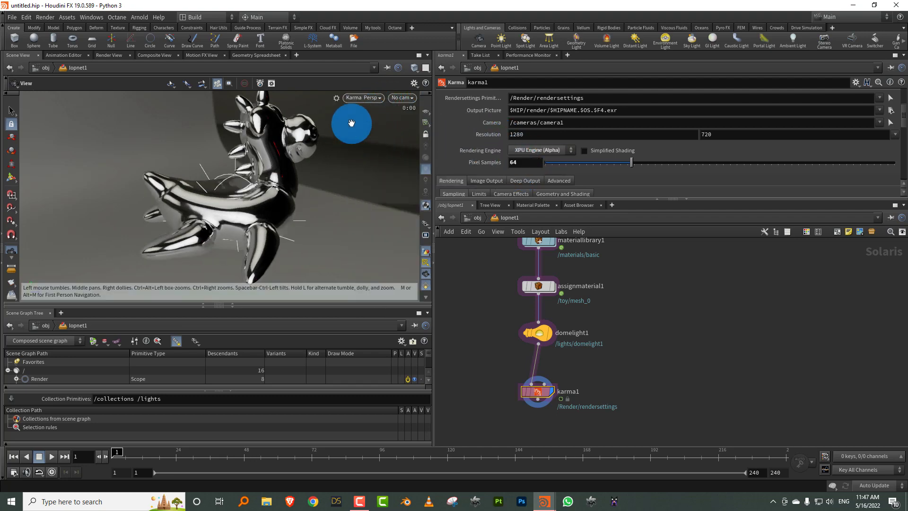
Step: Turn on Render Stats in the viewport display options and enlarge the viewport to read the render device statistics
left_click_drag(387, 123, 311, 119)
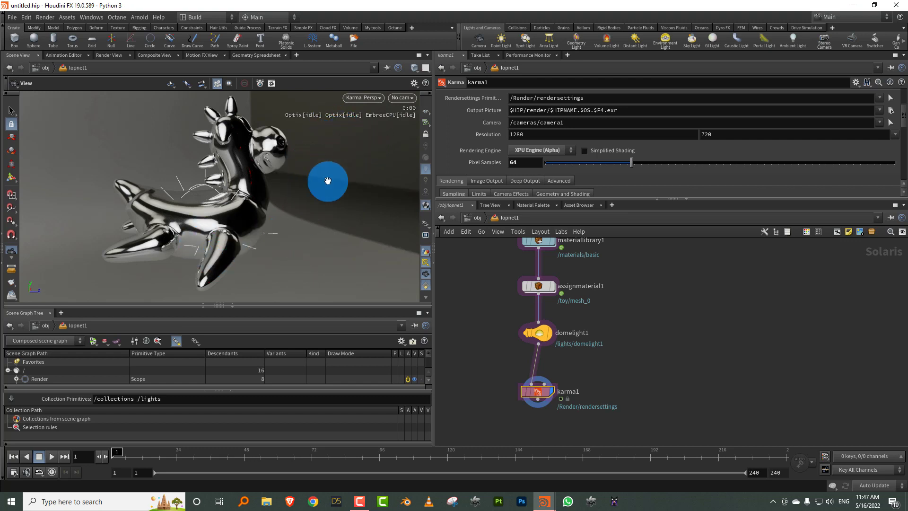
key("d")
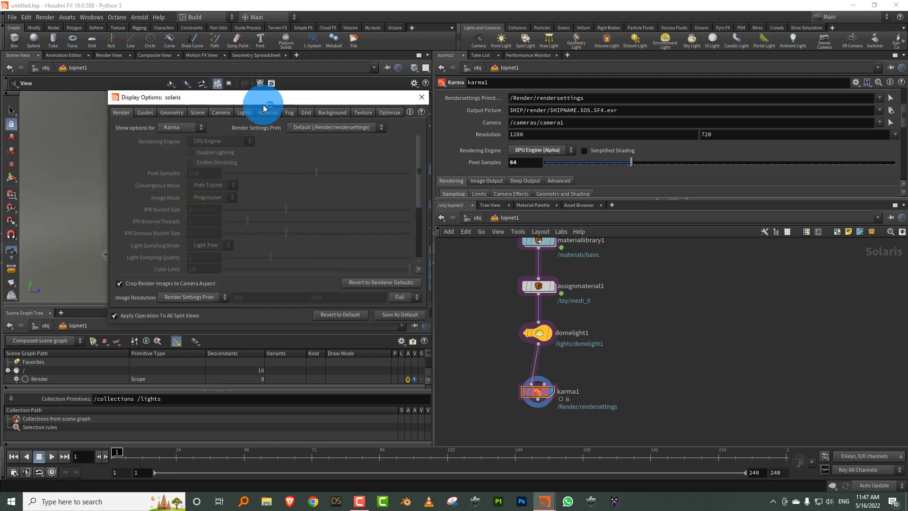
left_click_drag(264, 99, 477, 102)
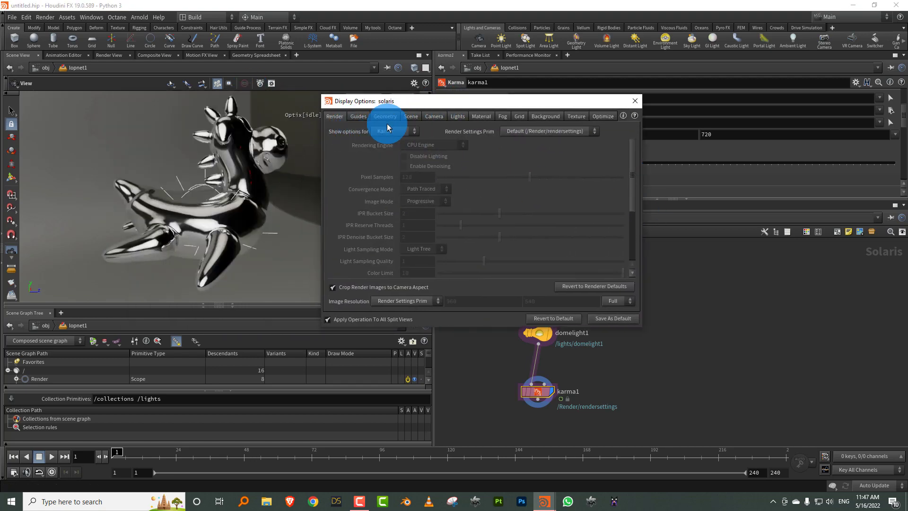
left_click(360, 117)
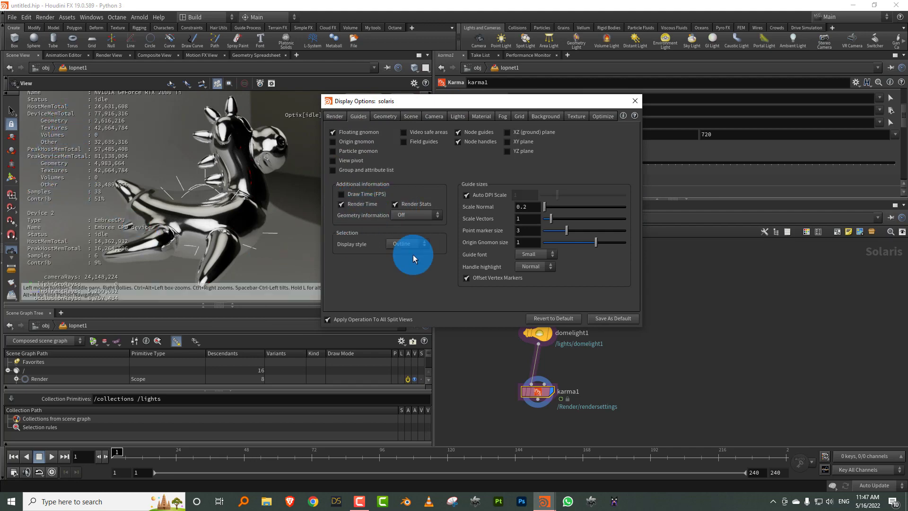
left_click(635, 101)
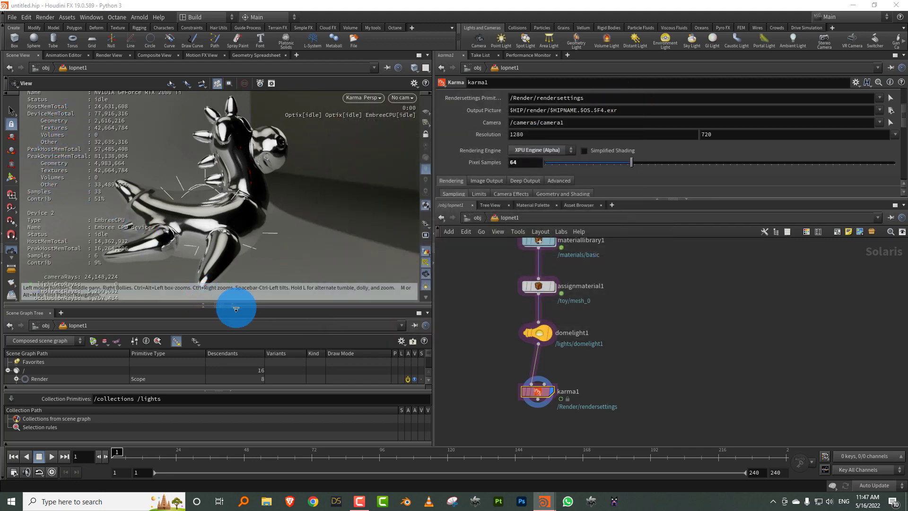
left_click(235, 309)
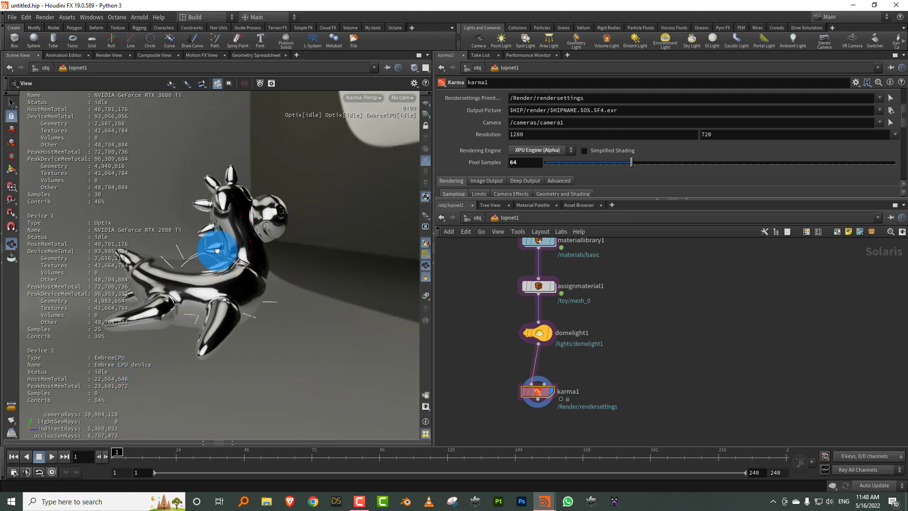
Step: Turn off Render Stats in the viewport display options
left_click_drag(214, 247, 233, 243)
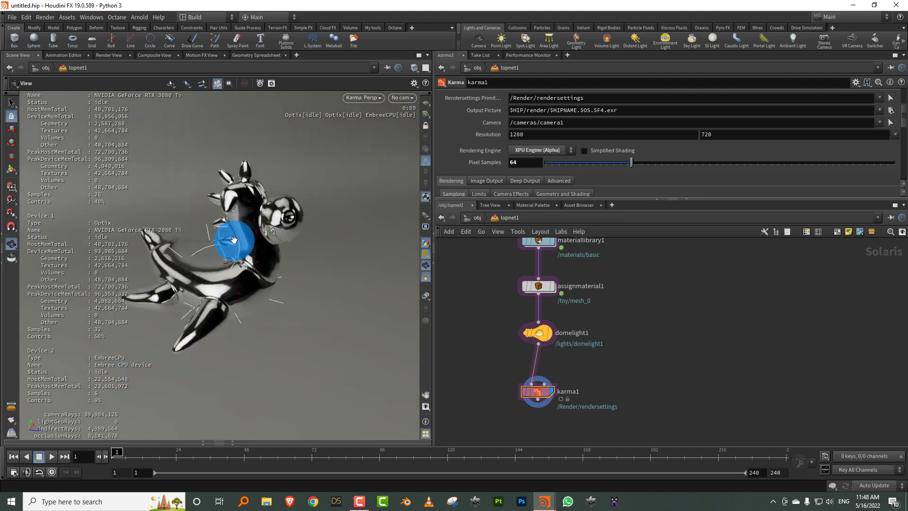
key("d")
left_click(394, 204)
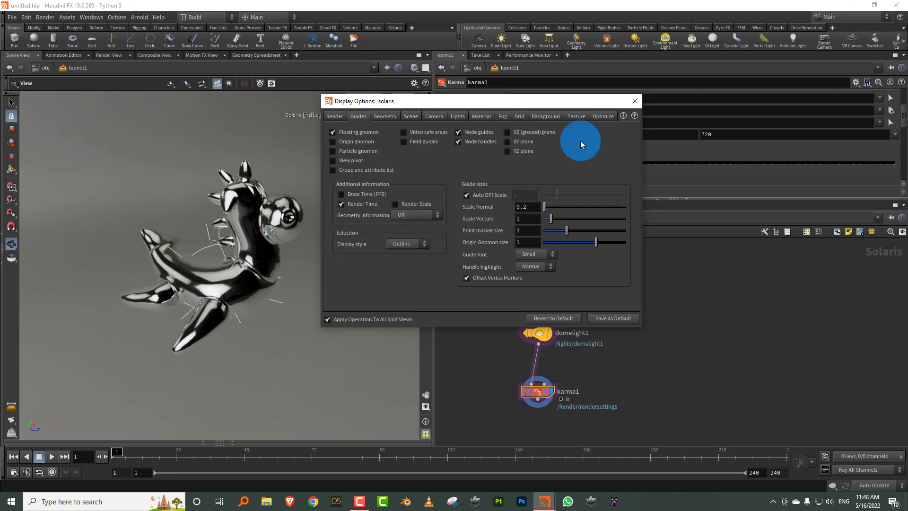
left_click(634, 101)
Step: Inspect the metallic toy, switch the viewport renderer to Houdini GL, and open karma1's Pixel Samples value for editing
left_click_drag(243, 192, 385, 146)
middle_click_drag(598, 309, 582, 347)
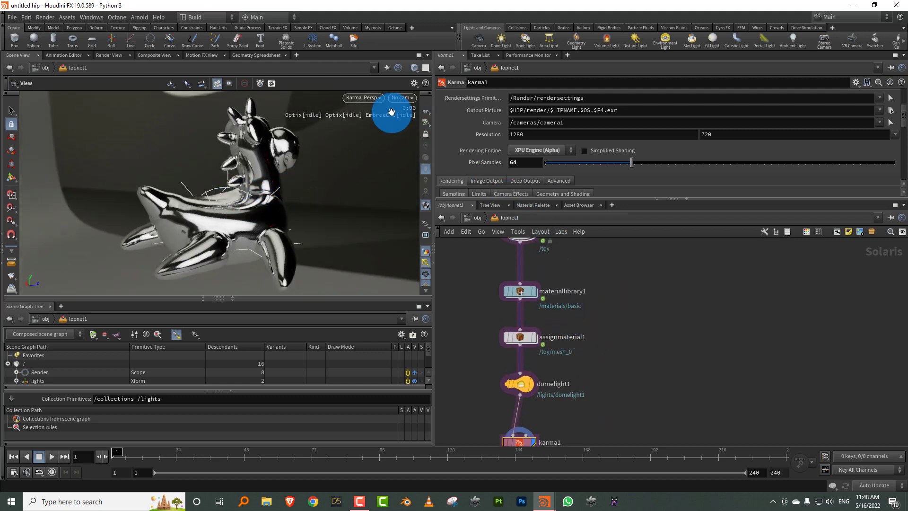
left_click(368, 97)
left_click(371, 130)
double_click(518, 166)
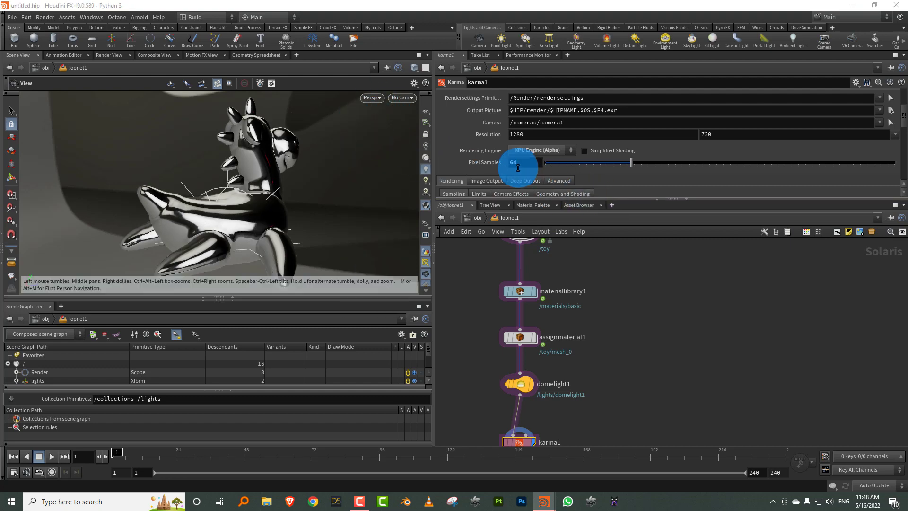
left_click_drag(268, 196, 239, 239)
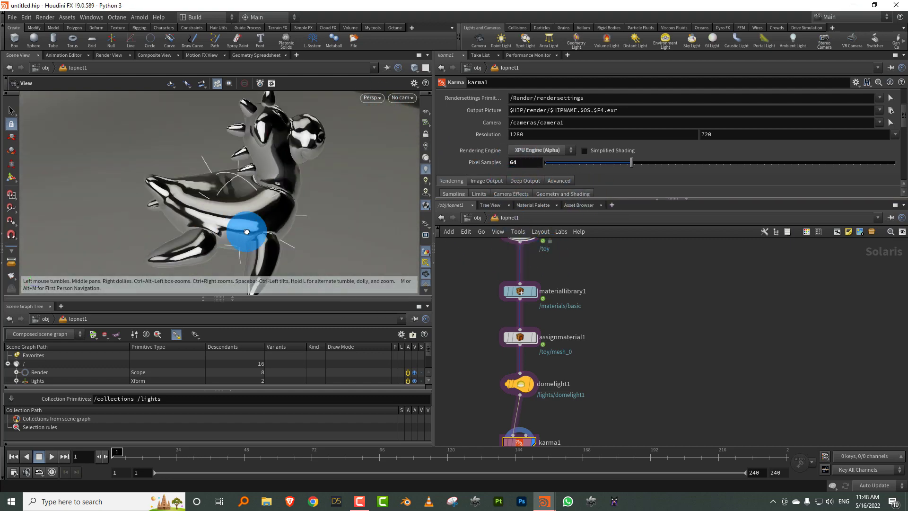
Step: Open the basic shader inside materiallibrary1, render the viewport with Karma, and set the shader's Metalness to 0
double_click(502, 321)
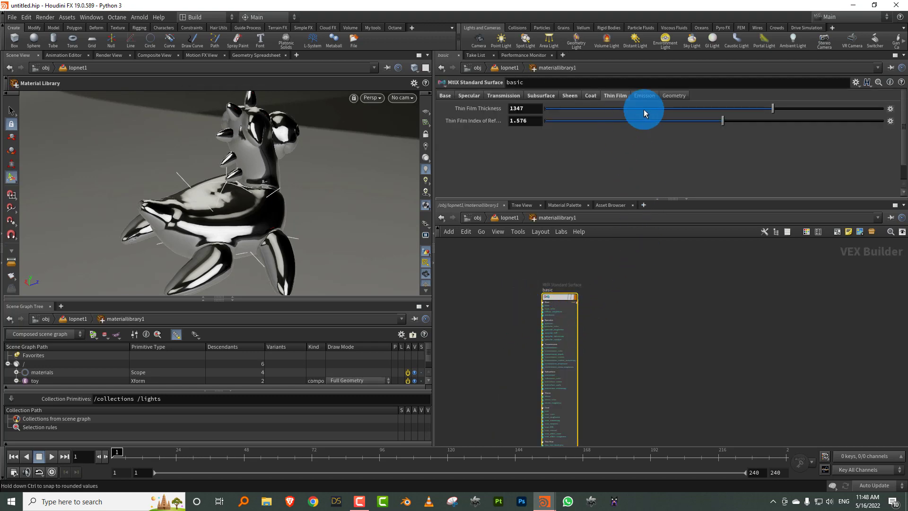
left_click(383, 97)
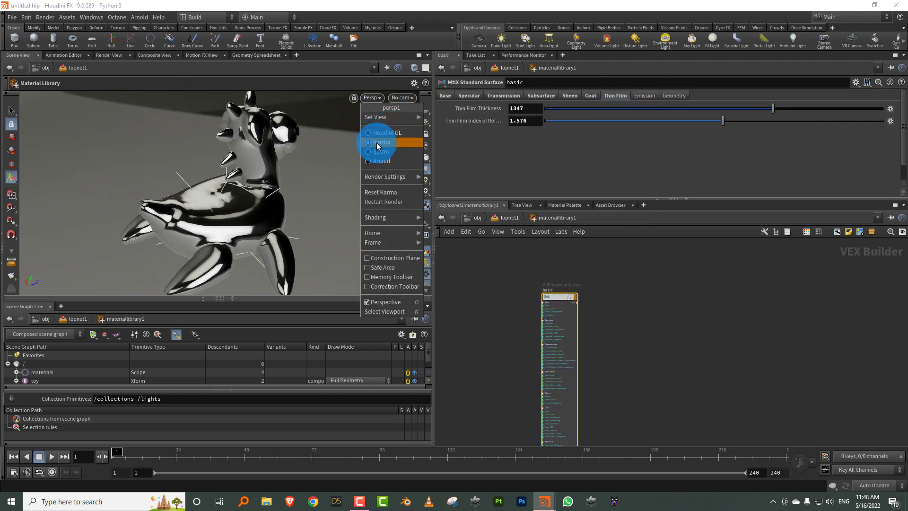
left_click(377, 142)
left_click(444, 95)
left_click_drag(555, 151, 490, 146)
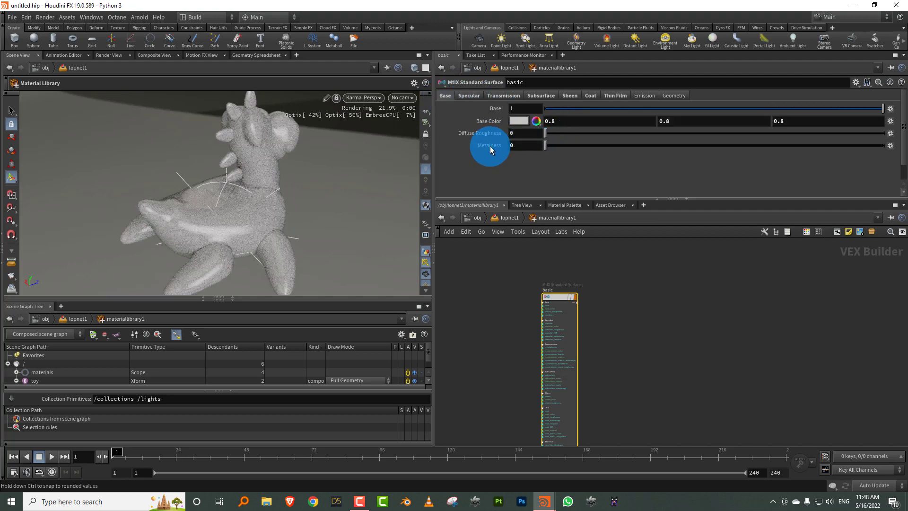
Step: Try an Emission of 1 on the basic shader, and remove the emission again
left_click(642, 96)
left_click_drag(691, 111, 895, 109)
left_click(481, 120)
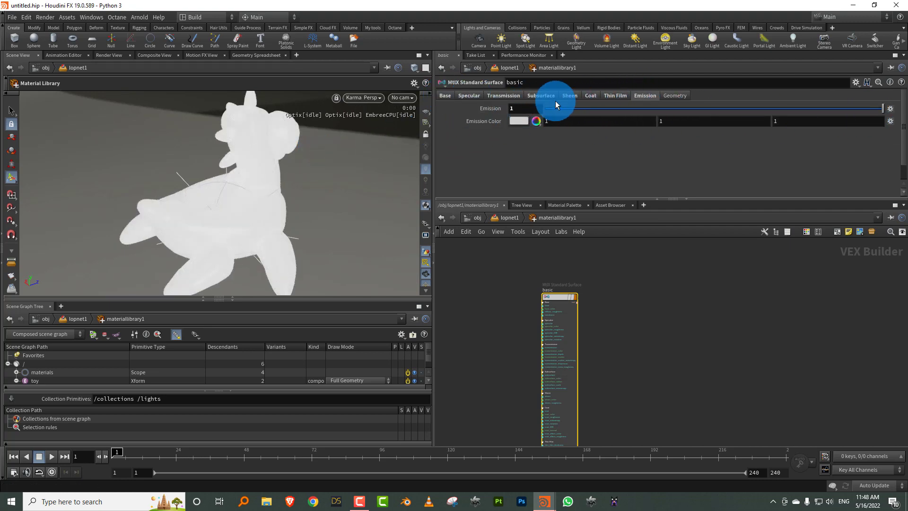
type("0.008")
key("Return")
Step: Try a different Opacity colour for the basic shader, and restore the Opacity to 1, 1, 1
left_click(671, 97)
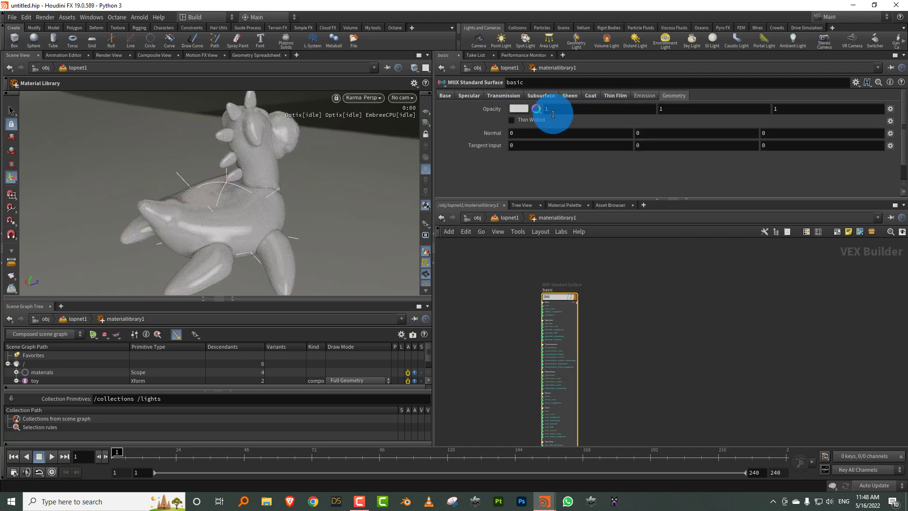
left_click(535, 109)
left_click_drag(566, 182, 674, 175)
left_click(656, 26)
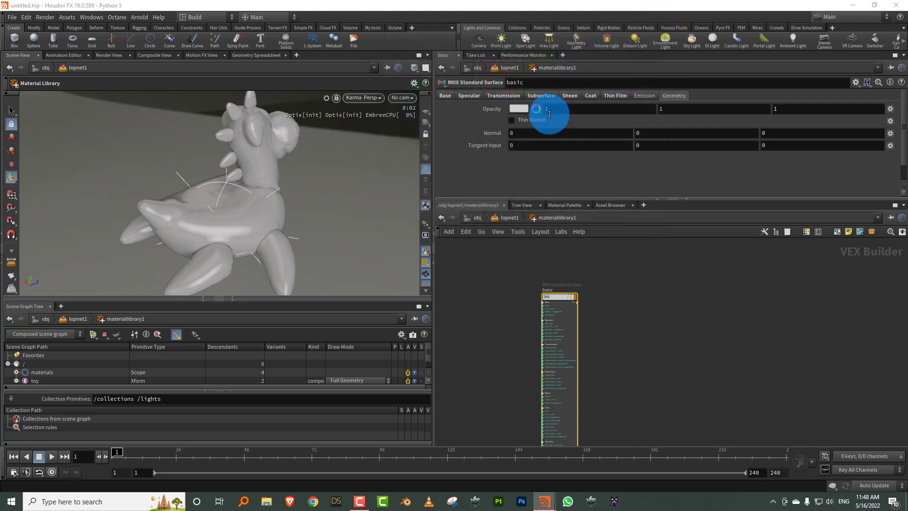
Step: Give the toy a clear glass look with Transmission 1, Base 0 and Specular Roughness 0.003
left_click(515, 96)
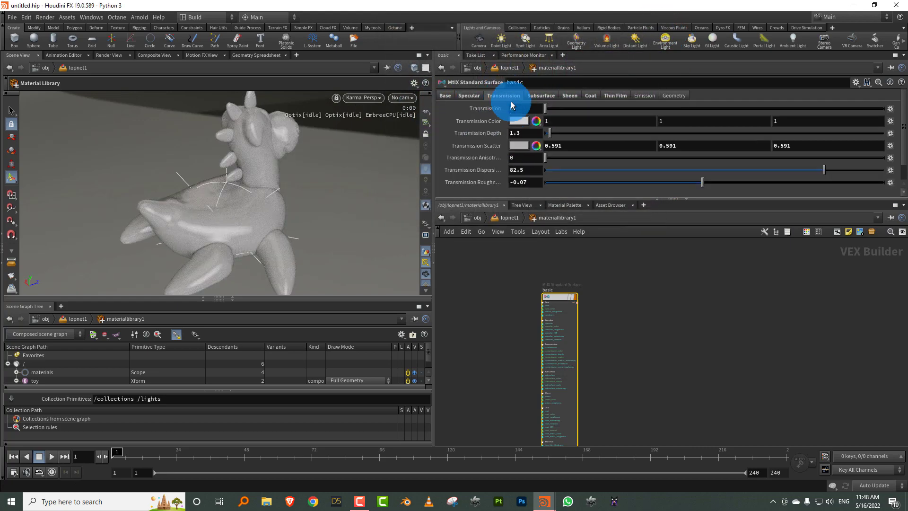
left_click_drag(852, 114, 907, 117)
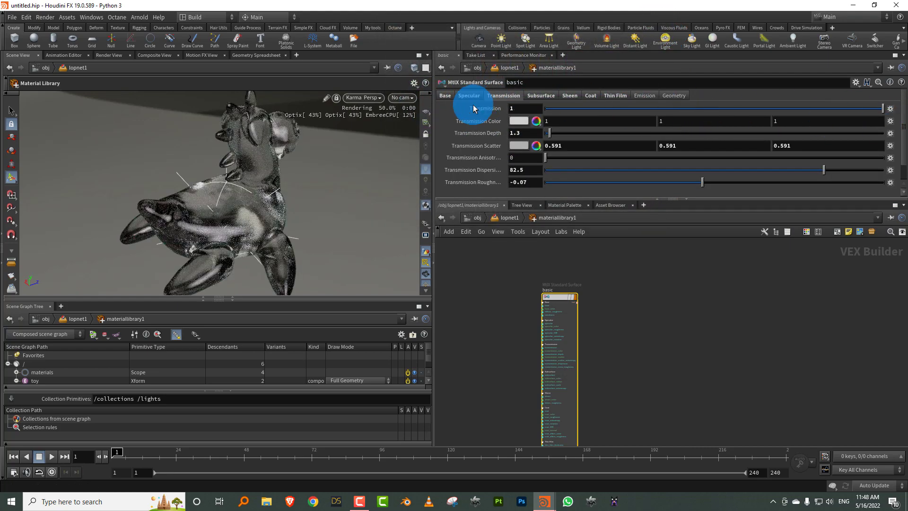
left_click(443, 94)
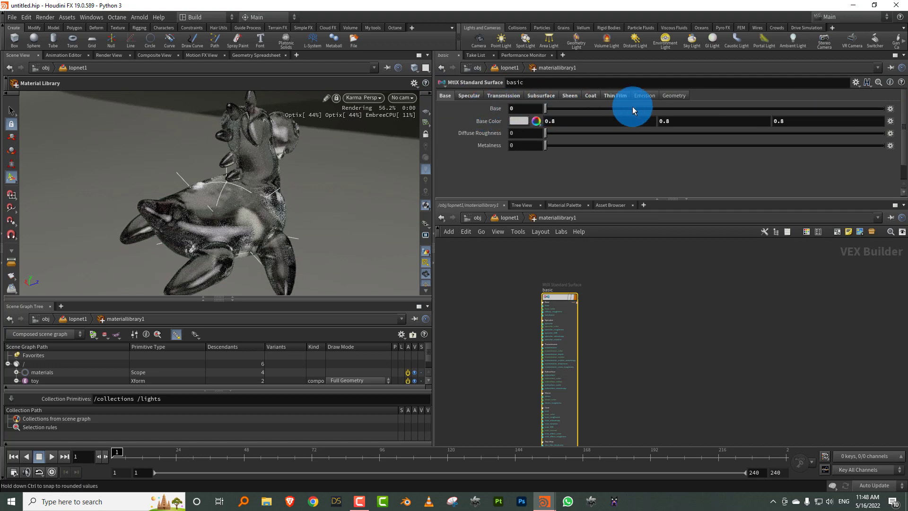
left_click(469, 95)
left_click(548, 132)
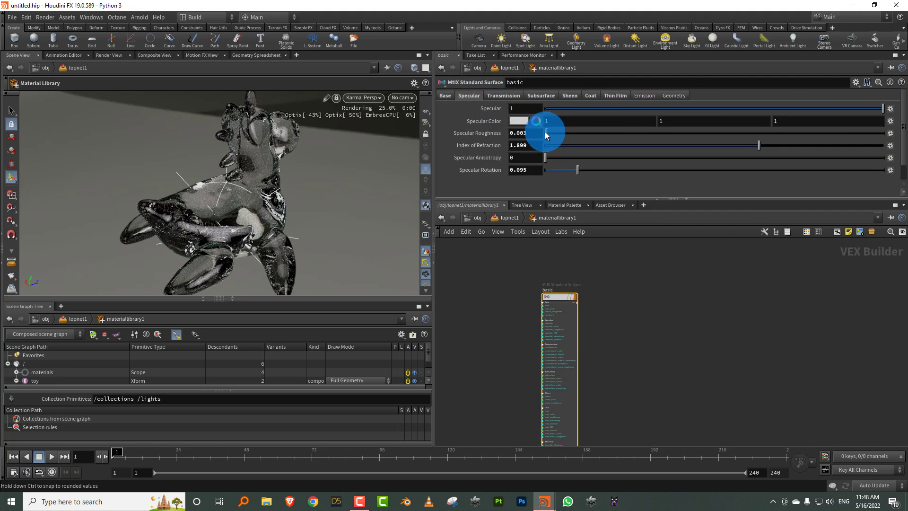
Step: Turn on Thin Walled for the glass shader and examine the toy up close from several angles
left_click(674, 96)
left_click(529, 120)
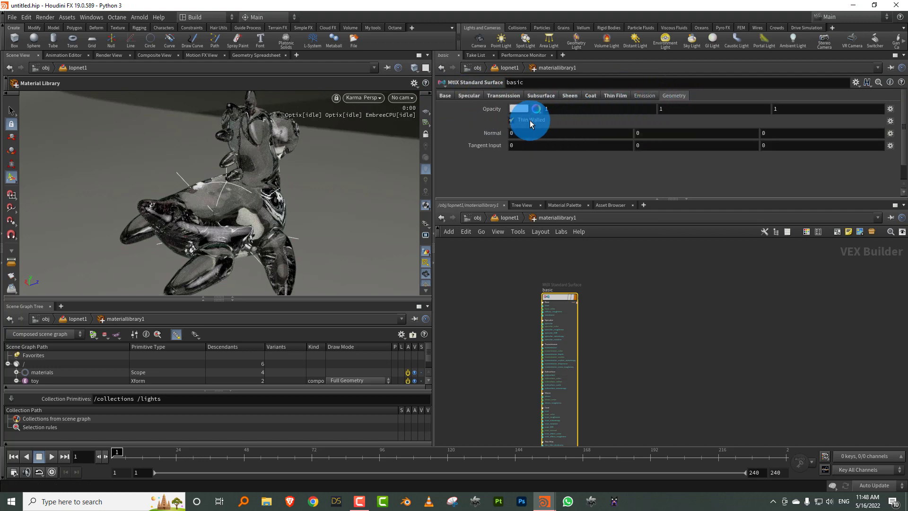
key("Escape")
left_click_drag(256, 209, 250, 174)
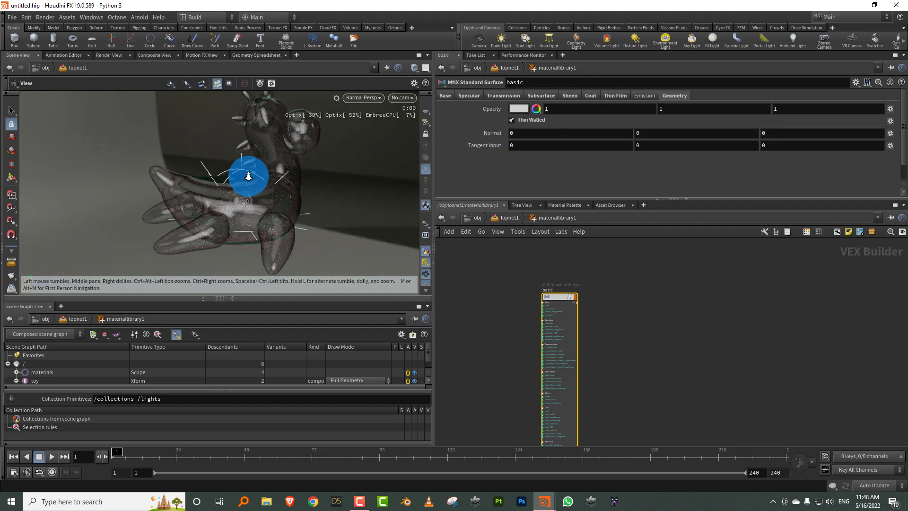
right_click_drag(248, 176, 312, 148)
left_click_drag(287, 163, 239, 179)
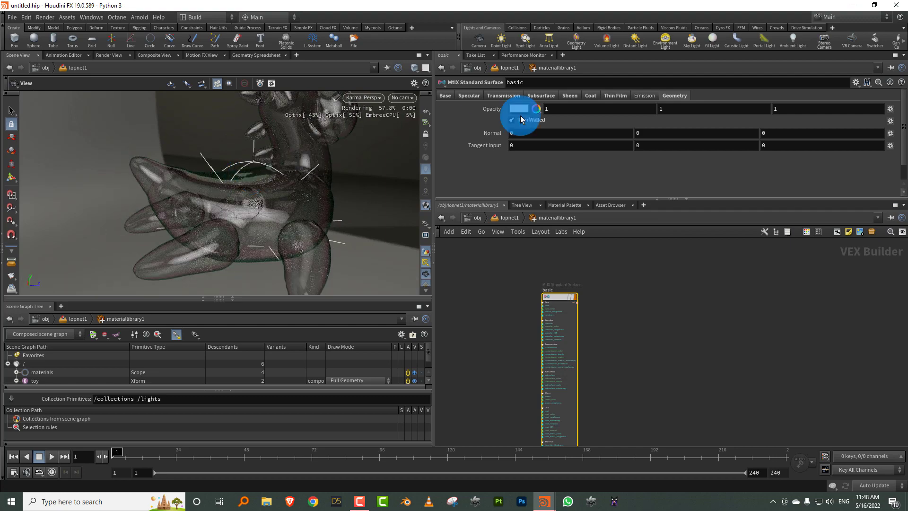
Step: Compare the thin-walled glass at a Thin Film Thickness of 0 and of 185
left_click(615, 95)
left_click_drag(559, 113, 528, 116)
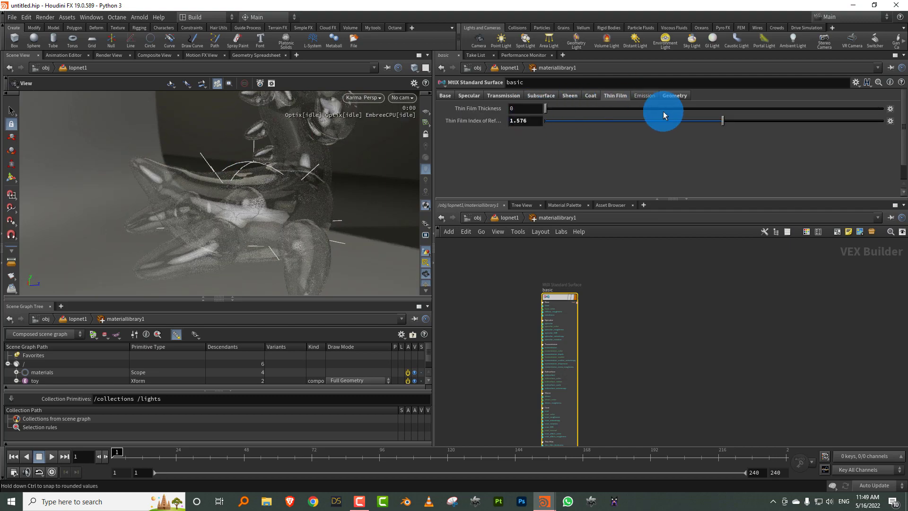
left_click_drag(650, 109, 581, 113)
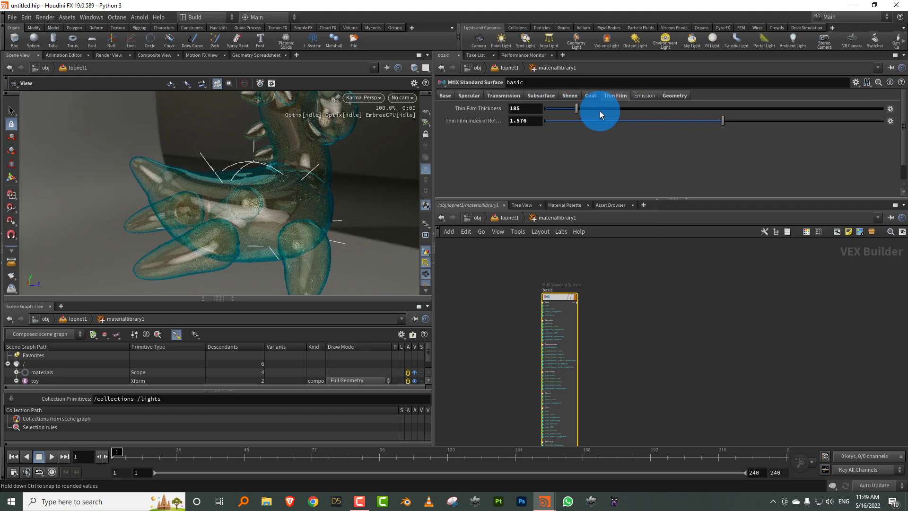
Step: Turn off Thin Walled, try Thin Film Thickness values up to 423, and inspect the coloured glass toy
left_click(671, 96)
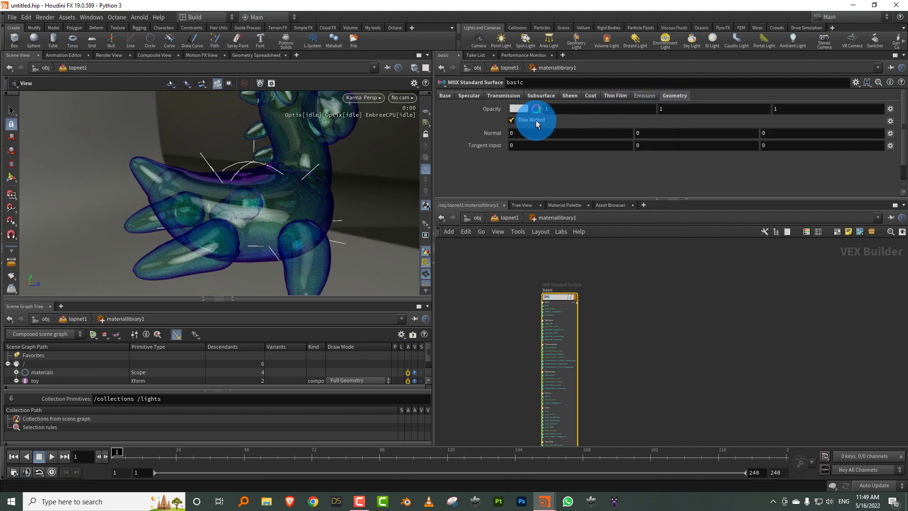
left_click(537, 122)
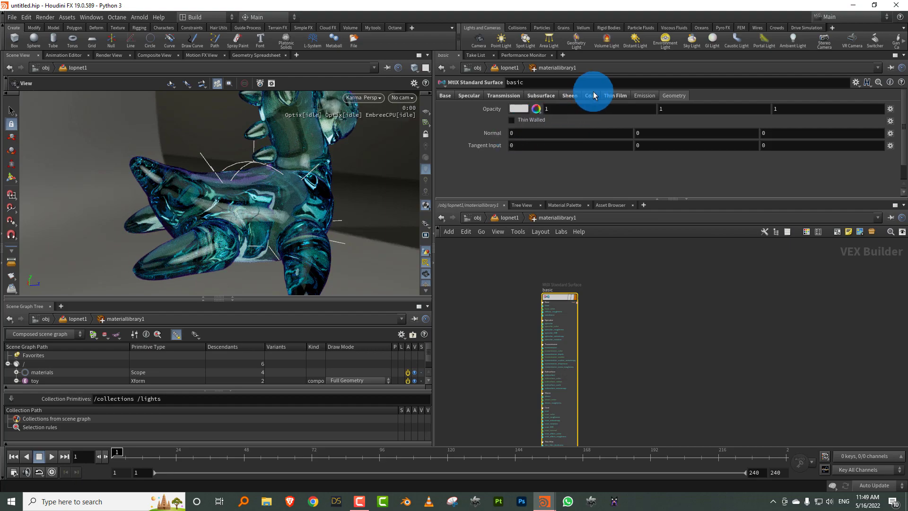
left_click(614, 95)
left_click(586, 109)
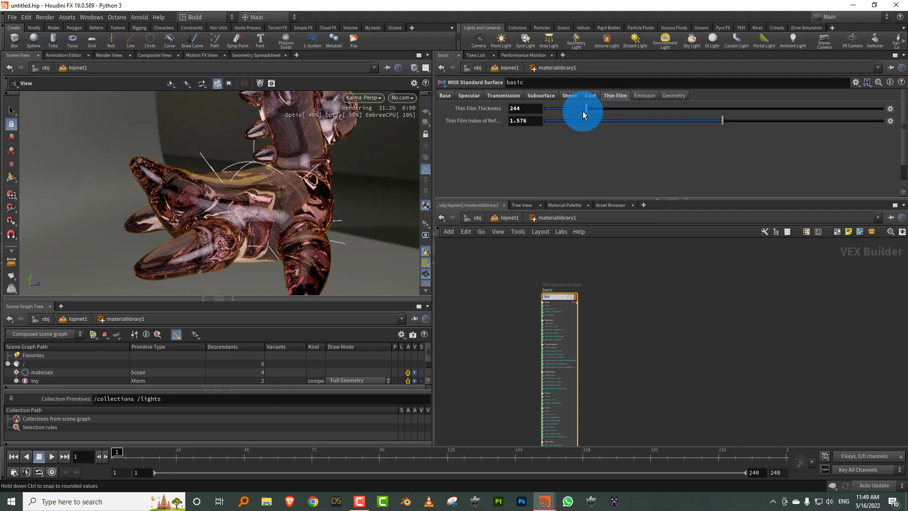
mouse_move(608, 111)
left_mouse_down()
mouse_move(634, 112)
mouse_move(611, 114)
left_mouse_up()
left_click_drag(294, 156, 259, 166)
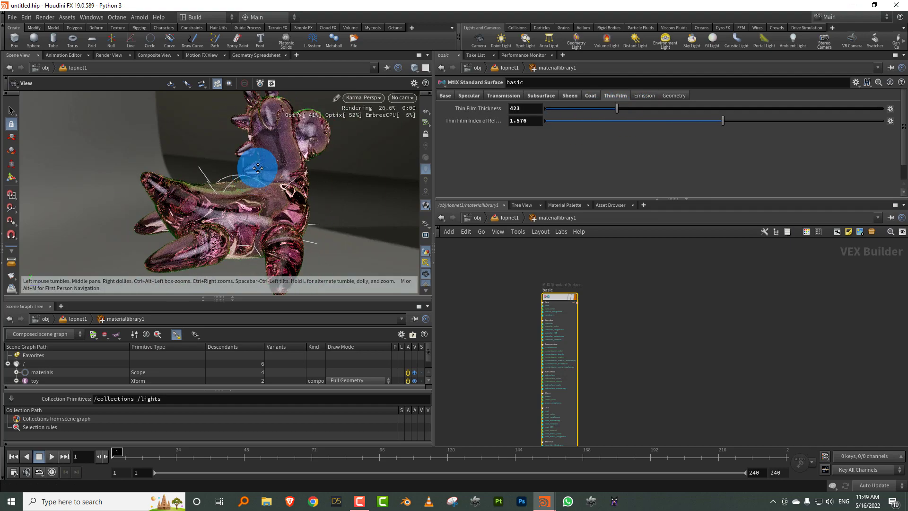
Step: Make the shader opaque by setting Transmission to 0 and Base to 1
left_click(511, 99)
left_click_drag(557, 111, 523, 111)
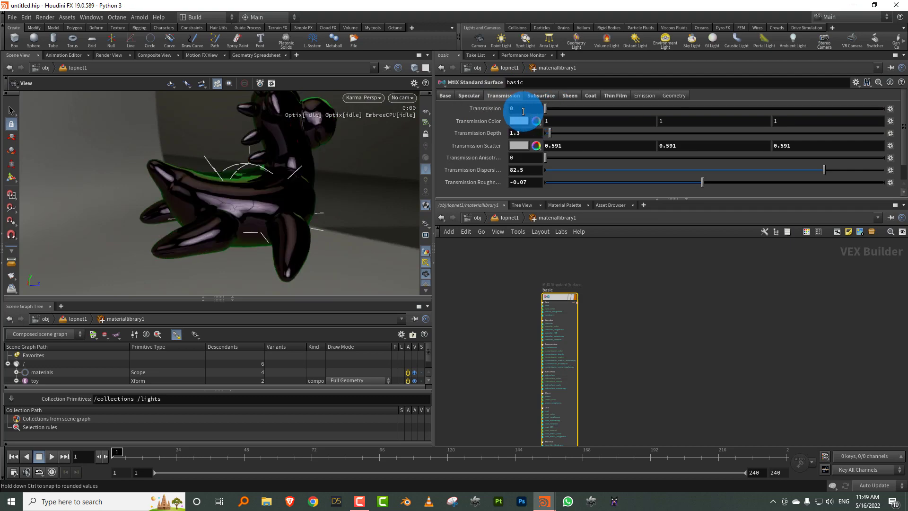
left_click(445, 95)
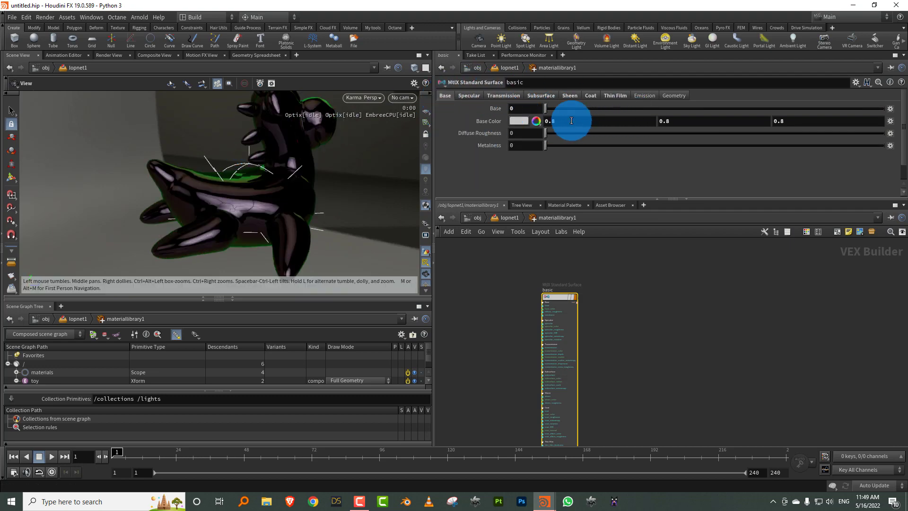
left_click_drag(745, 110, 900, 110)
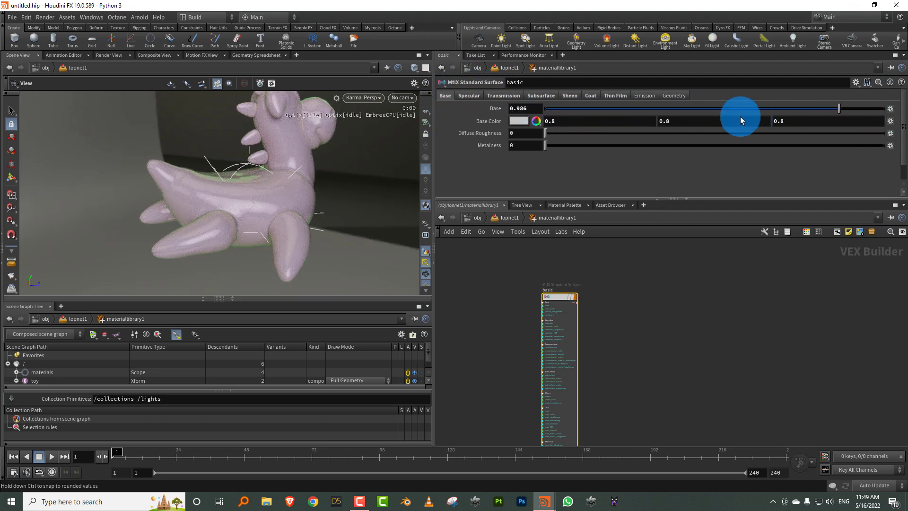
Step: Try Metalness 1 with a Thin Film Thickness of 375, and set Metalness back to 0
left_click_drag(877, 144, 888, 145)
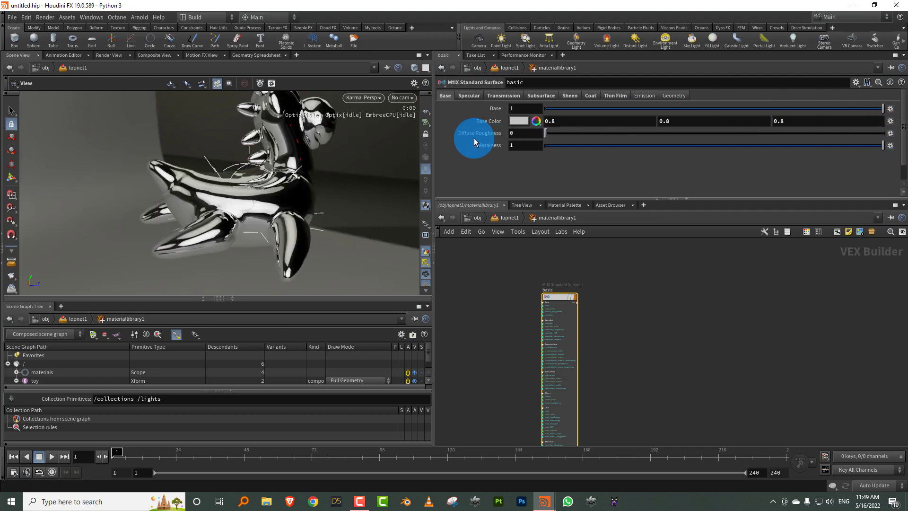
left_click(614, 95)
left_click(445, 96)
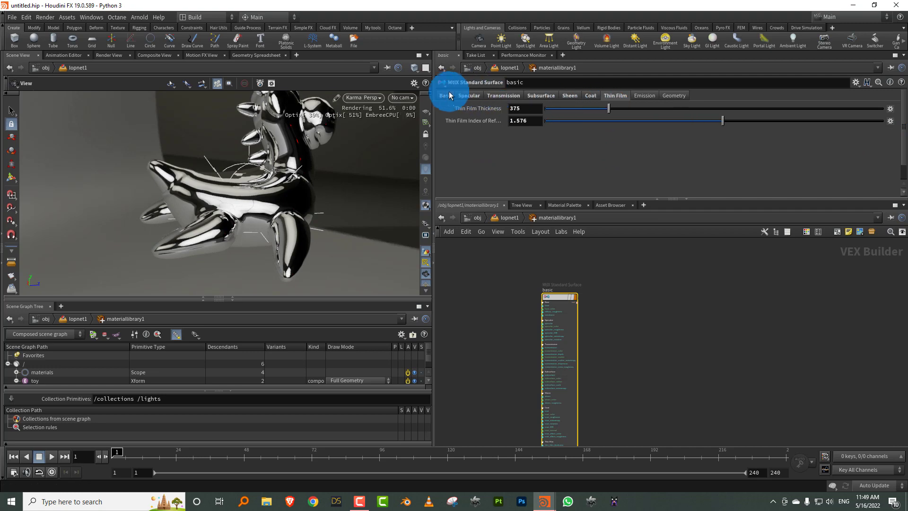
left_click_drag(563, 144, 499, 146)
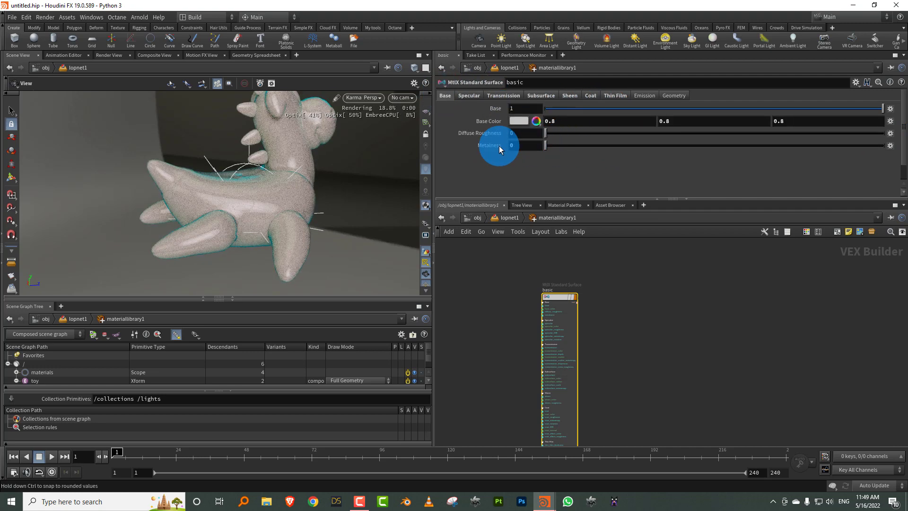
Step: Set the Thin Film Thickness to 1095 and the Thin Film Index of Refraction to 1.891
left_click(638, 111)
left_click_drag(639, 112, 603, 121)
left_click(615, 96)
left_click_drag(661, 124, 760, 116)
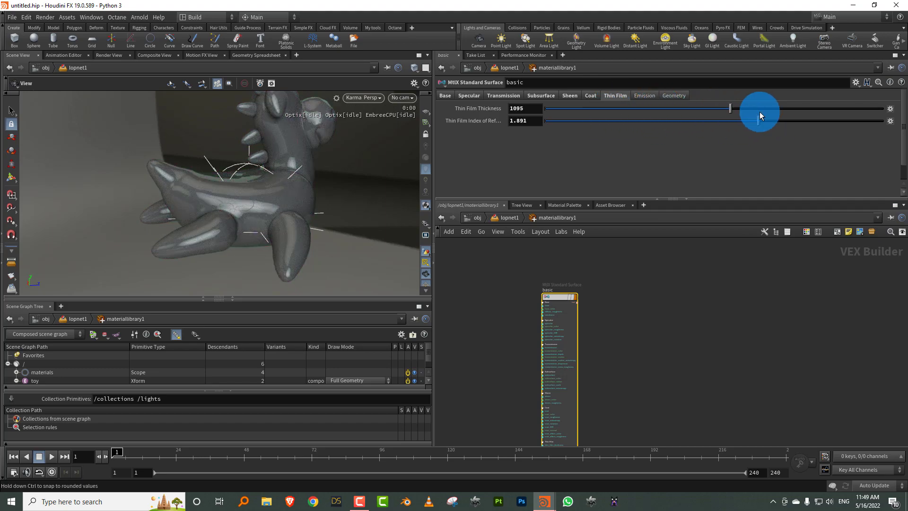
Step: Return the Thin Film Index of Refraction to 1.5, reduce the Thickness to 190, and orbit around the toy
left_click_drag(656, 112, 589, 109)
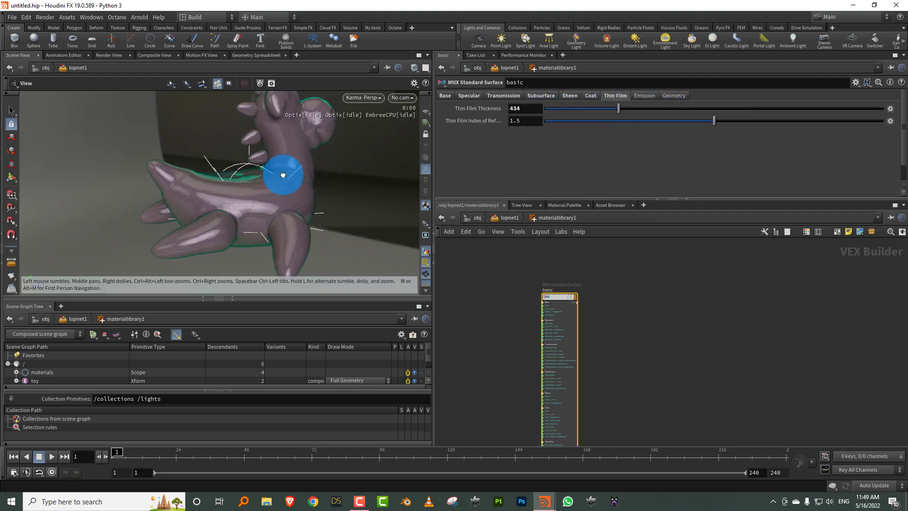
left_click_drag(284, 172, 367, 161)
left_click_drag(293, 165, 278, 174)
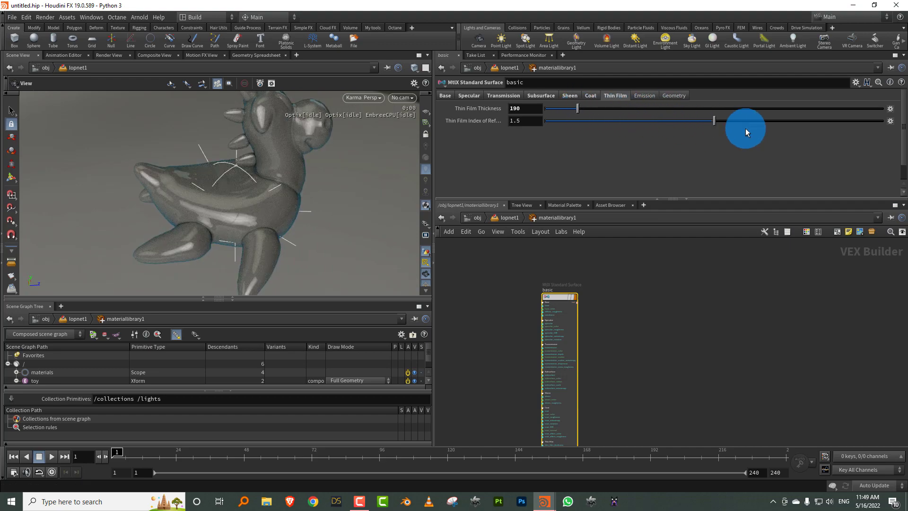
Step: Set the Thin Film Thickness to 616 and its Index of Refraction to 1.87, and inspect the toy
left_click_drag(734, 121, 784, 121)
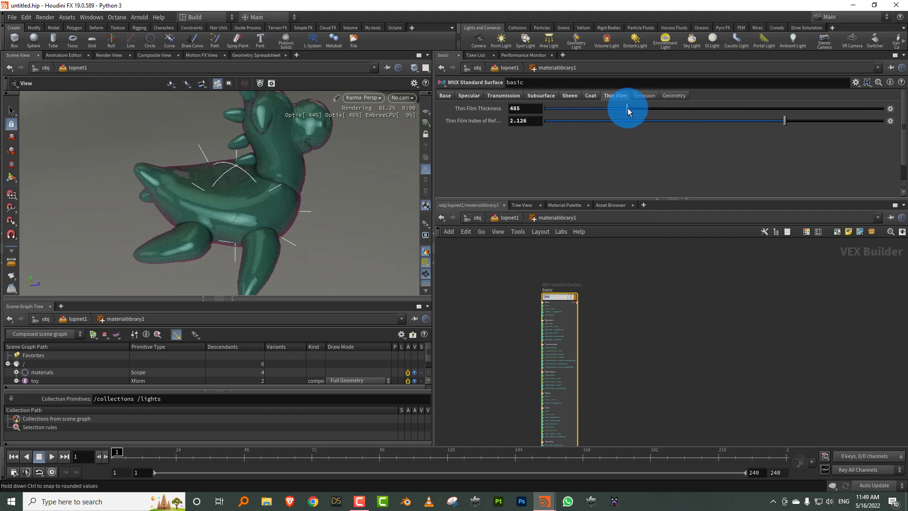
left_click_drag(628, 108, 649, 109)
left_click_drag(783, 122, 755, 122)
left_click_drag(255, 194, 267, 179)
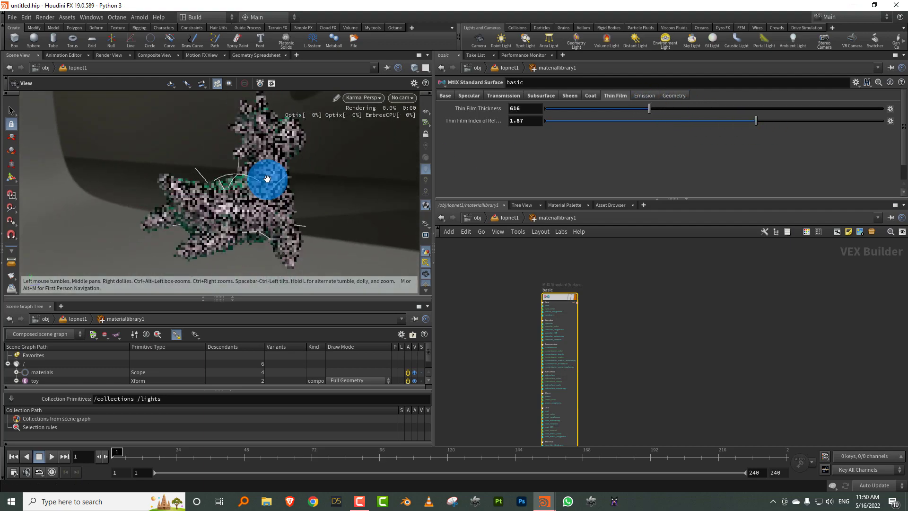
Step: Set the shader's Transmission to 1 and inspect the toy as thin-film glass
left_click(517, 95)
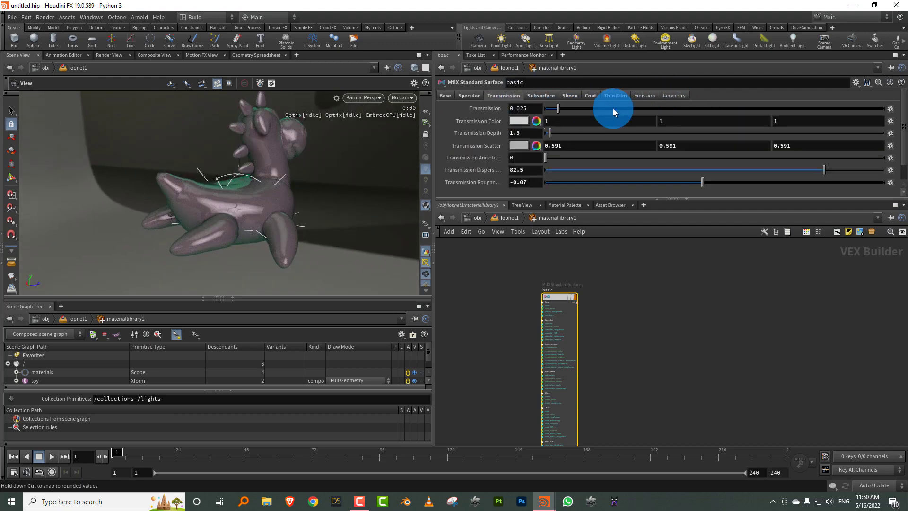
left_click_drag(614, 110, 891, 97)
left_click_drag(391, 159, 278, 189)
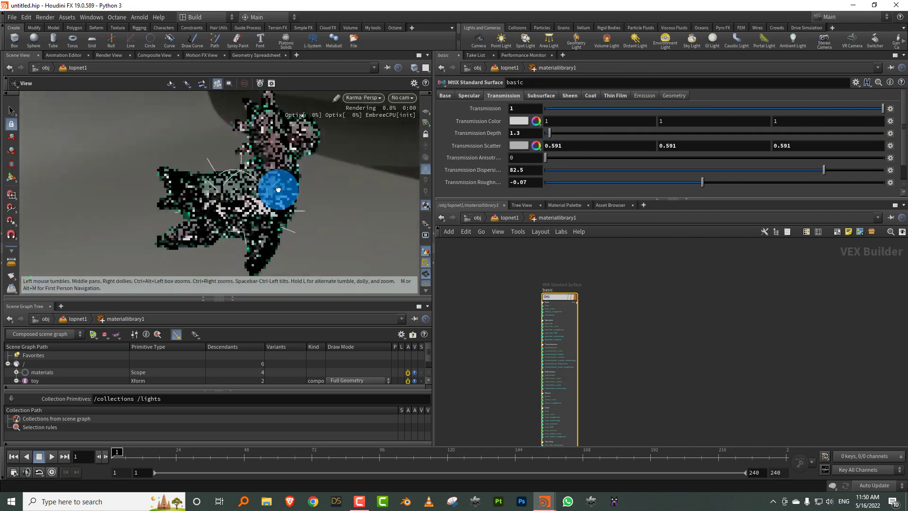
Step: Lower the Thin Film Thickness slightly, turn on Thin Walled, and examine the toy from another angle
left_click(574, 95)
left_click(614, 95)
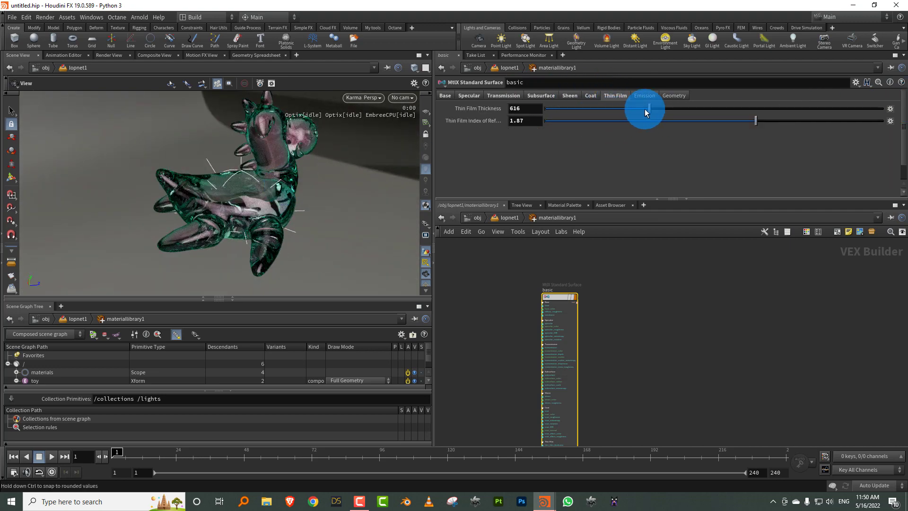
left_click_drag(644, 112, 638, 113)
left_click(674, 95)
left_click(534, 119)
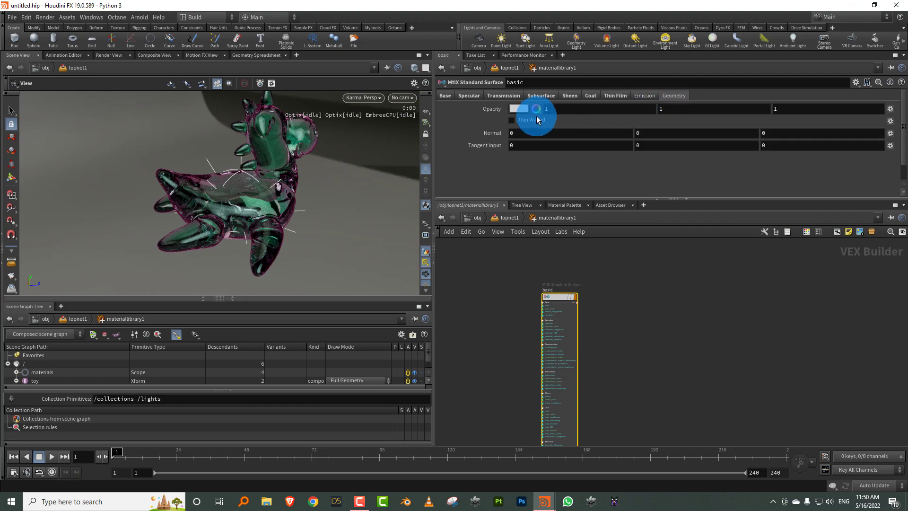
left_click_drag(244, 202, 261, 153)
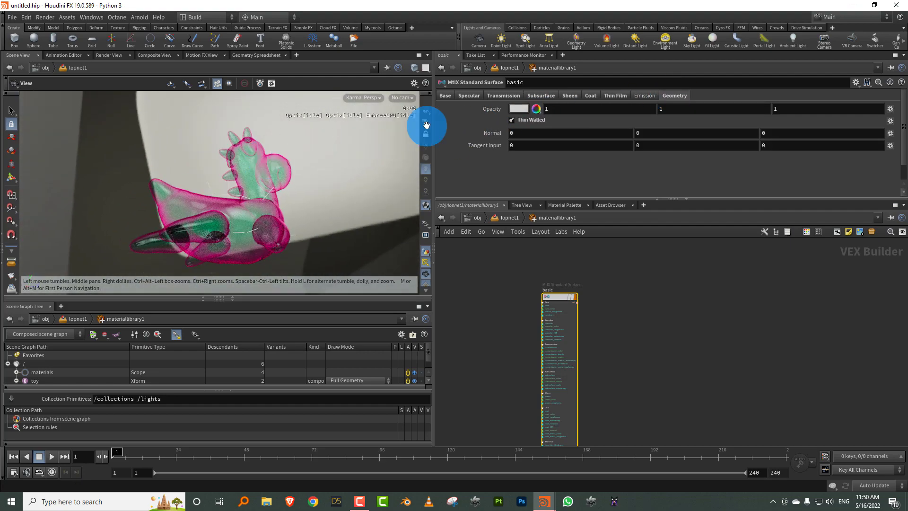
Step: Turn off Thin Walled in the shader's Geometry settings and inspect the glass toy from another angle
left_click(517, 96)
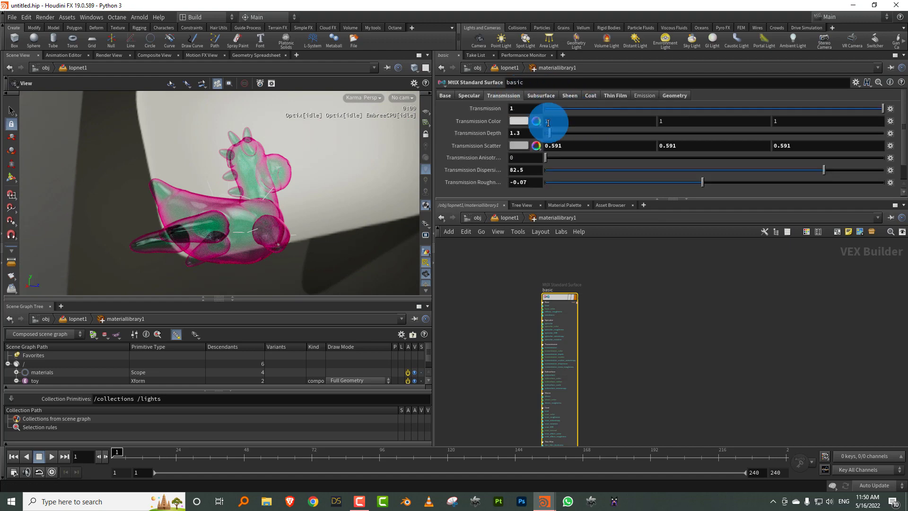
left_click(673, 95)
mouse_move(255, 203)
left_mouse_down()
mouse_move(243, 213)
mouse_move(265, 215)
left_mouse_up()
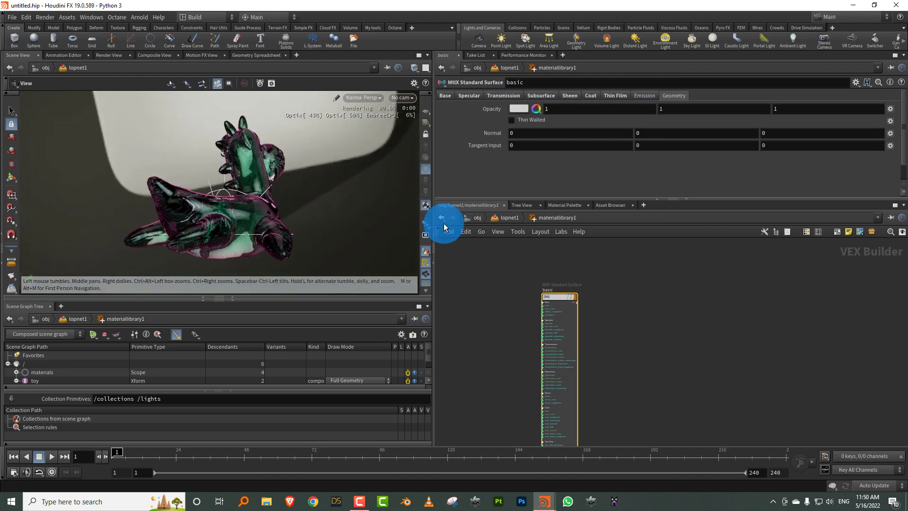
Step: Return to the LOP network, open the karma1 node's render limits and set the Refraction Limit to 8
left_click(511, 218)
scroll(584, 353, "down", 5)
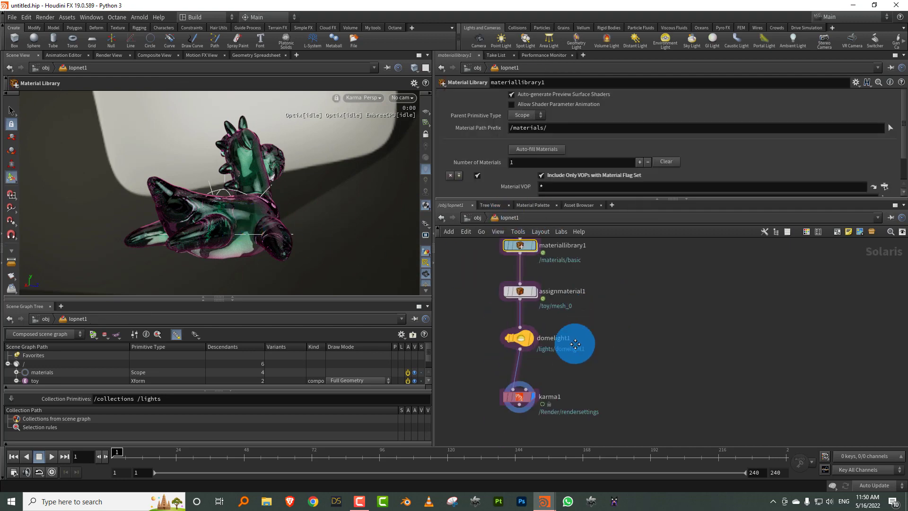
left_click(527, 353)
left_click_drag(531, 199, 523, 285)
left_click(476, 215)
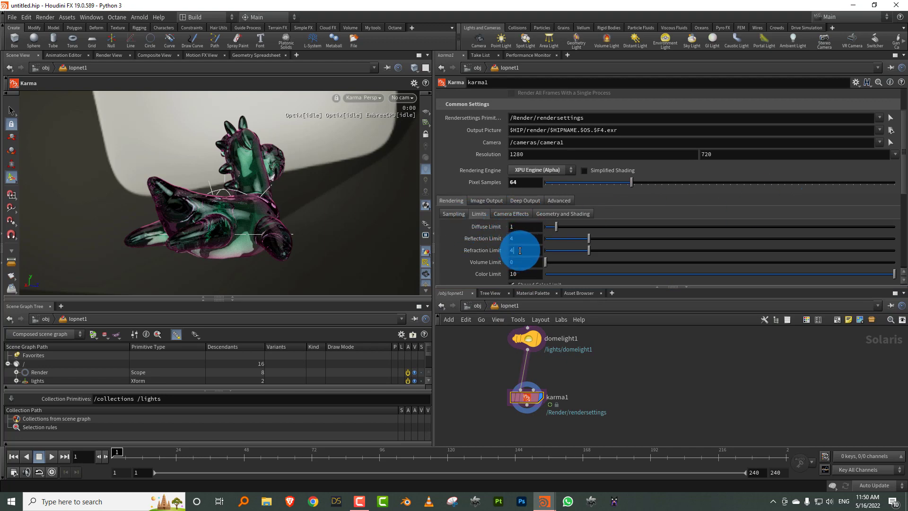
left_click_drag(520, 251, 506, 261)
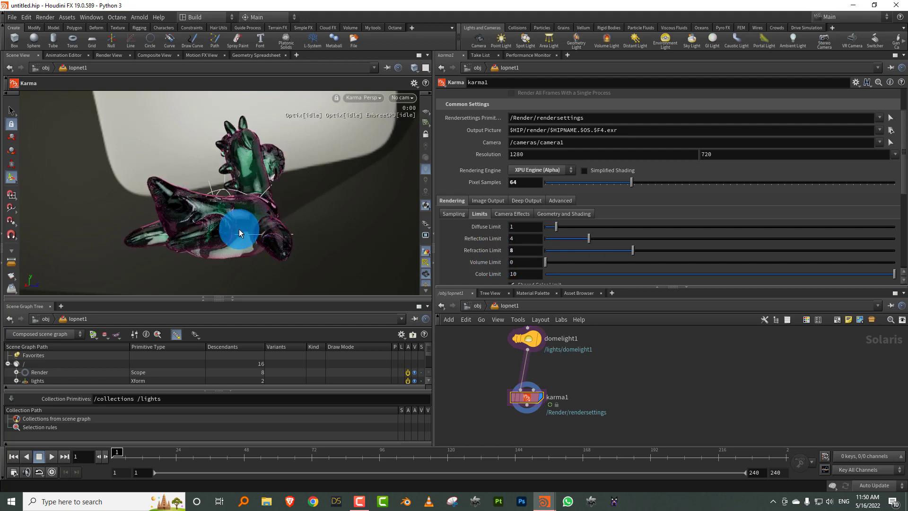
Step: Return Karma's Refraction Limit to 4 and orbit around the glass toy
left_click_drag(520, 250, 500, 259)
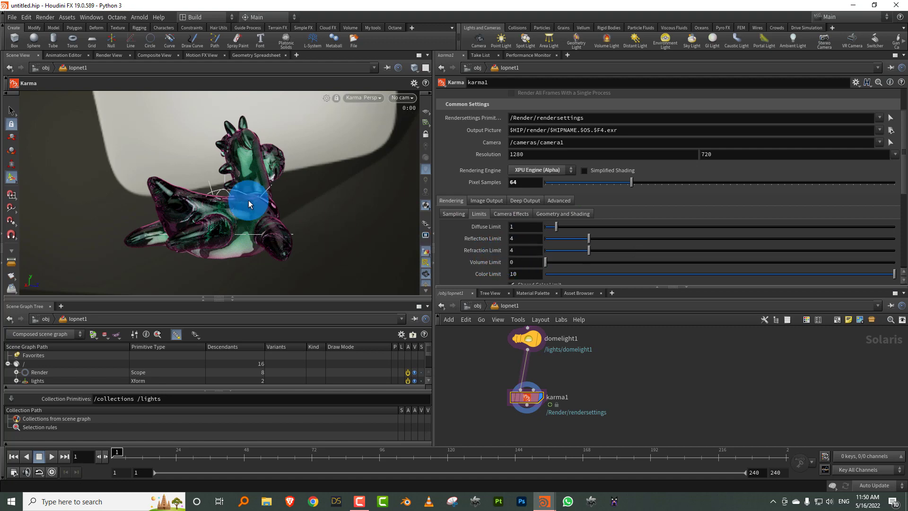
key("Escape")
left_click_drag(249, 204, 244, 225)
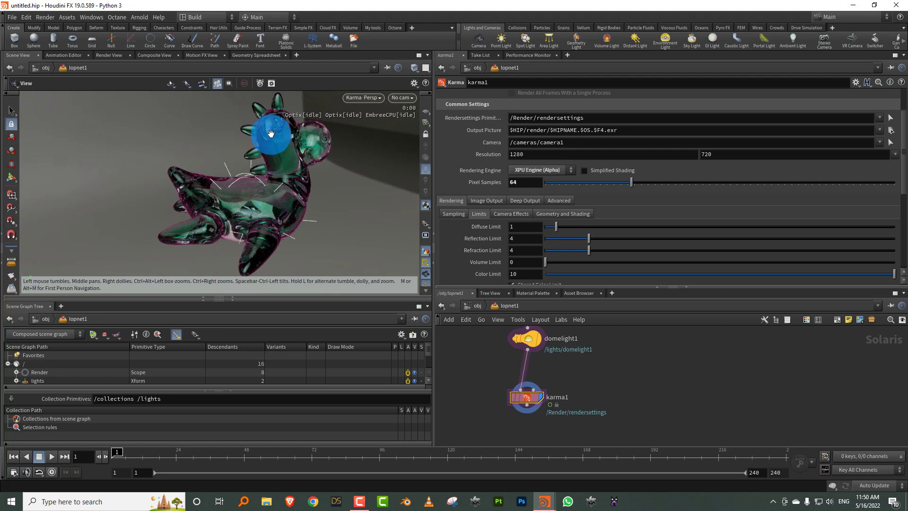
Step: Turn on Caustics in Karma's Geometry and Shading settings and inspect the glass toy from several angles
left_click(560, 215)
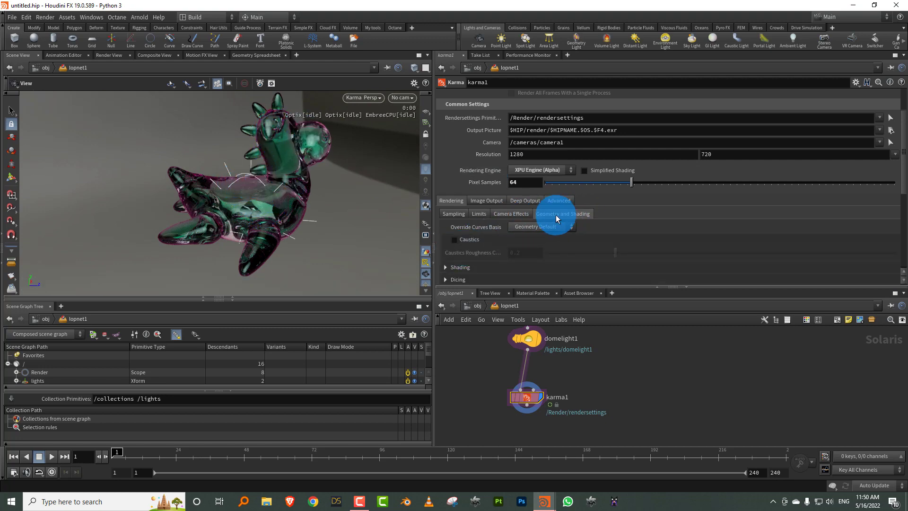
left_click(454, 239)
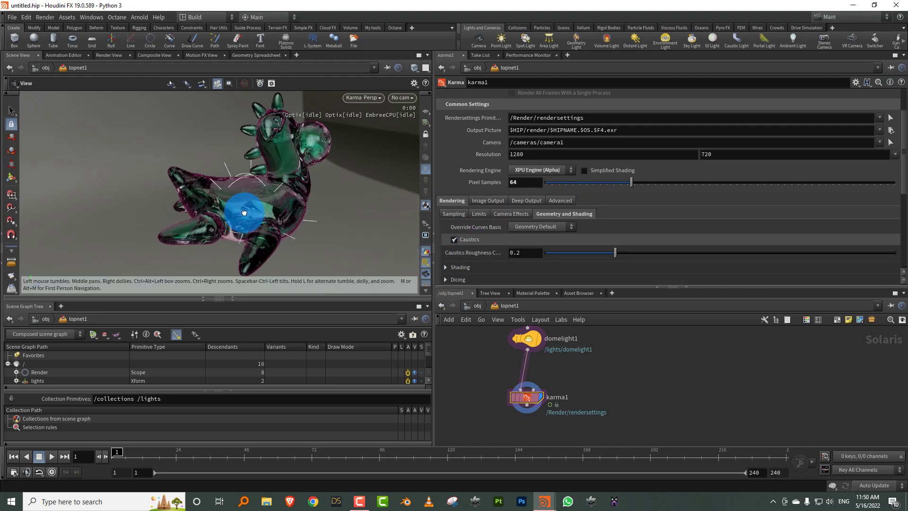
left_click_drag(244, 213, 279, 211)
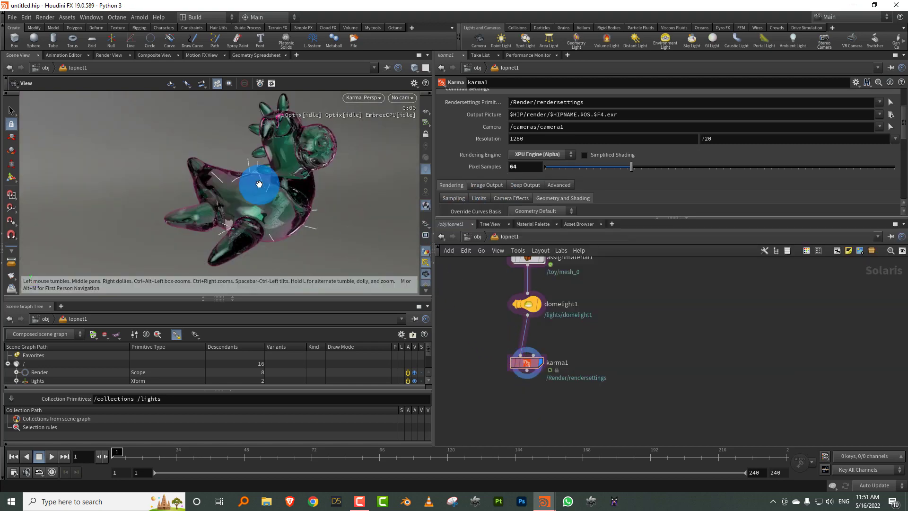
left_click_drag(259, 184, 239, 189)
Step: Go back inside materiallibrary1 and set the Standard Surface shader's Transmission to 0
middle_click_drag(601, 291, 578, 349)
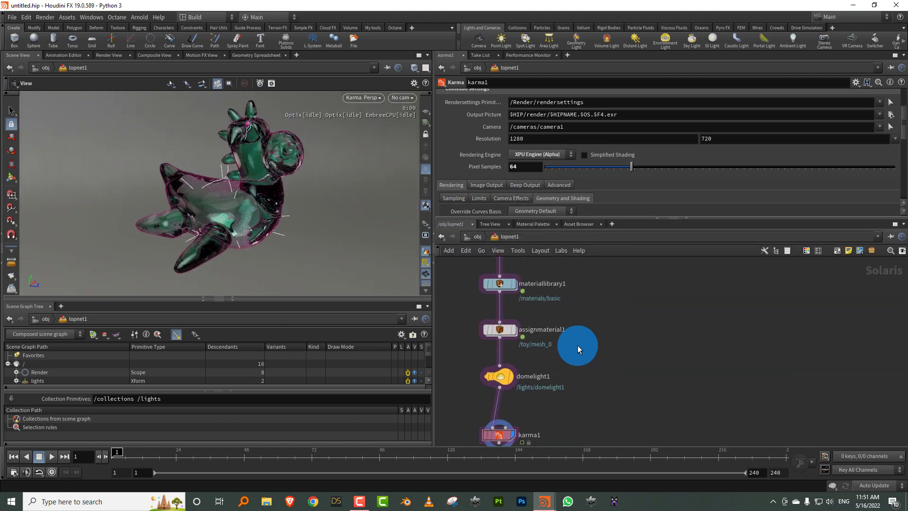
double_click(500, 284)
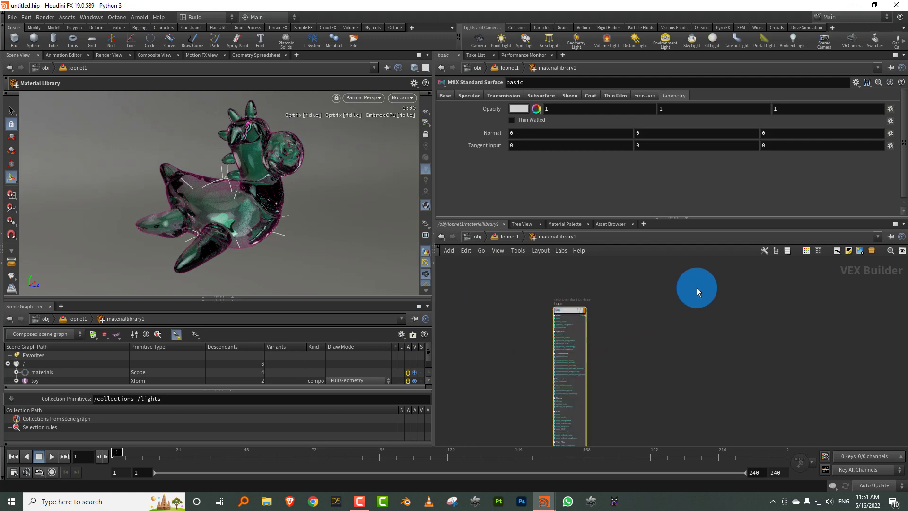
left_click(510, 93)
left_click(518, 109)
type("0")
key("Return")
Step: Raise the shader's Base weight to 1, set the Thin Film Thickness to 0 and inspect the toy
left_click(445, 95)
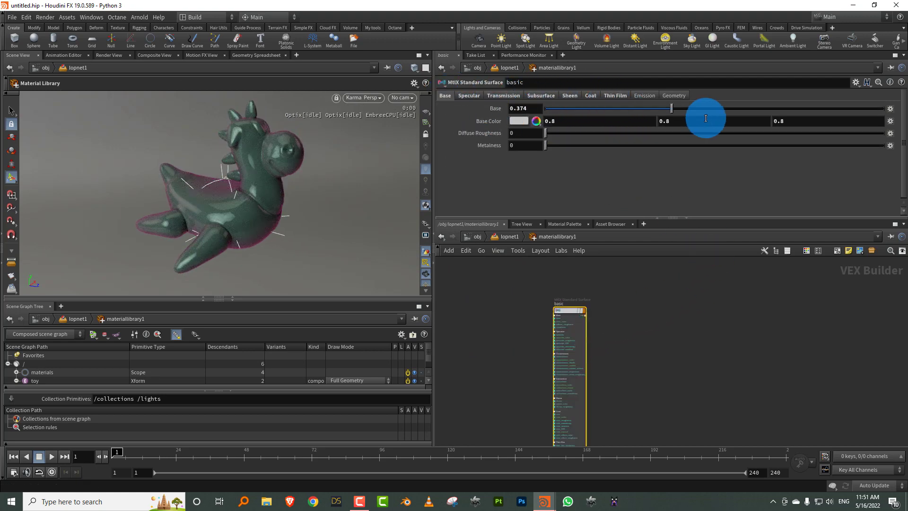
left_click_drag(671, 108, 891, 112)
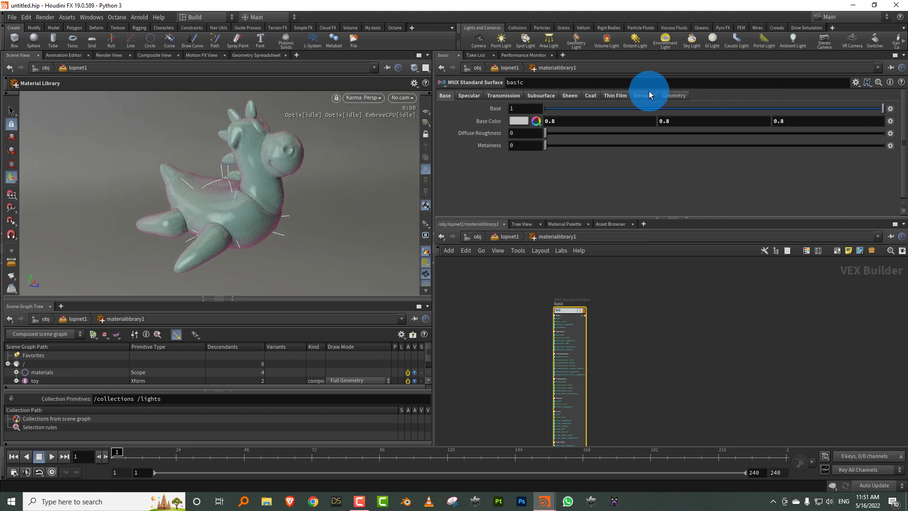
left_click(615, 95)
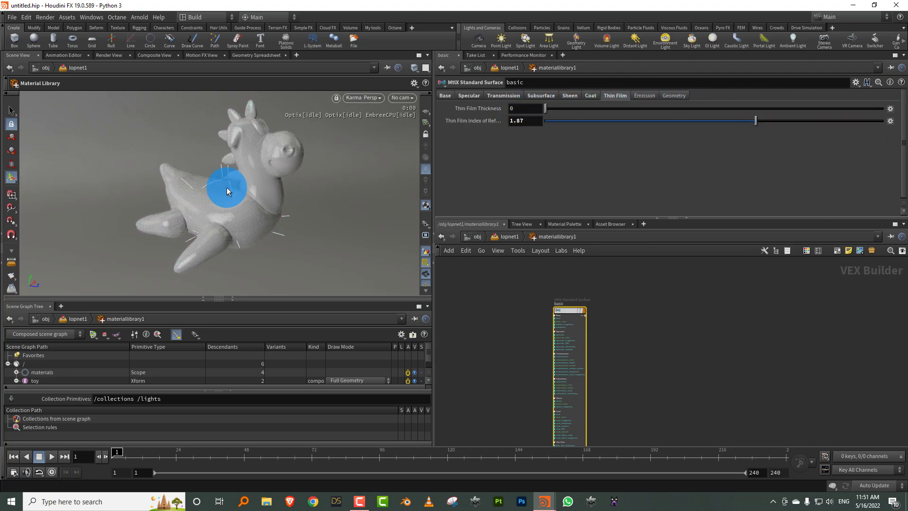
left_click_drag(258, 203, 593, 212)
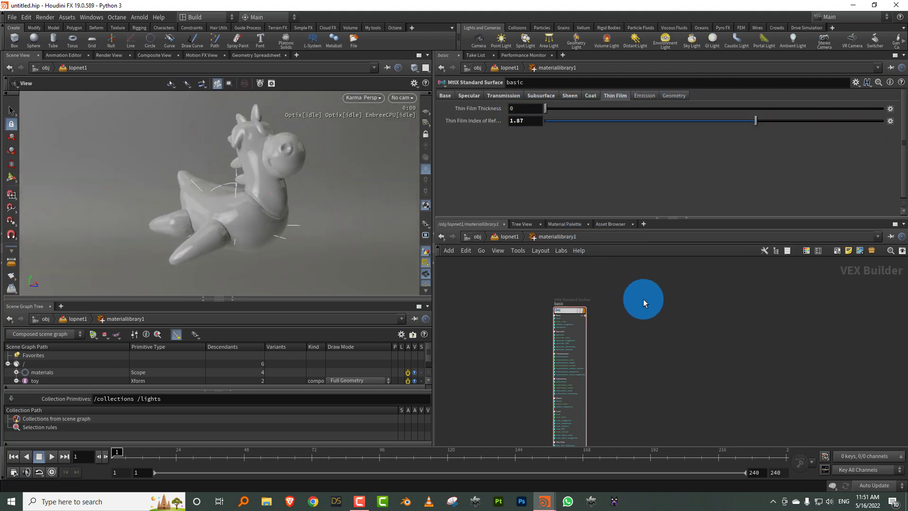
Step: Give the network editor more room around the shader node and switch the viewport renderer to Houdini GL
left_click_drag(643, 299, 610, 185)
scroll(557, 245, "up", 3)
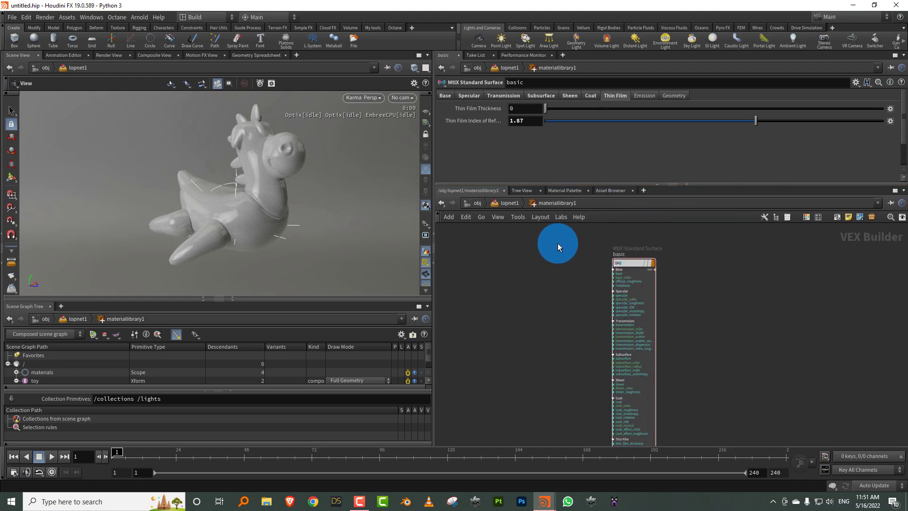
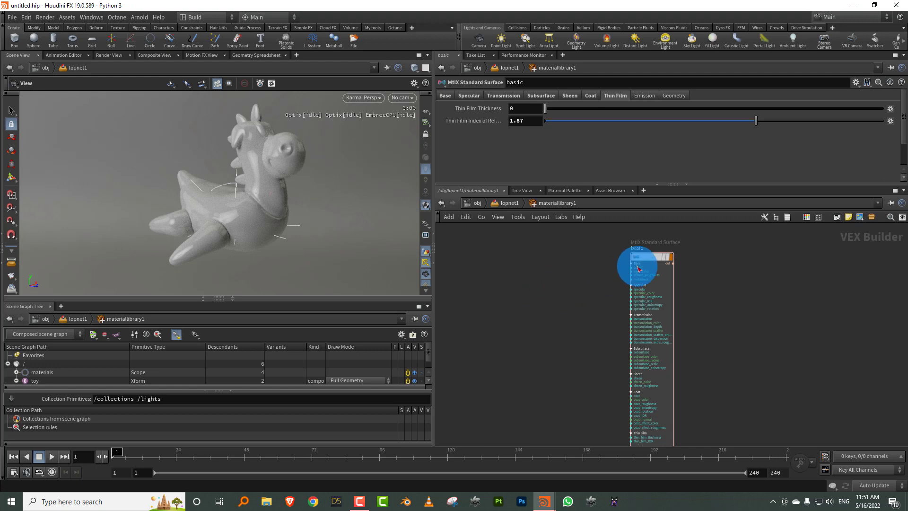
left_click(369, 99)
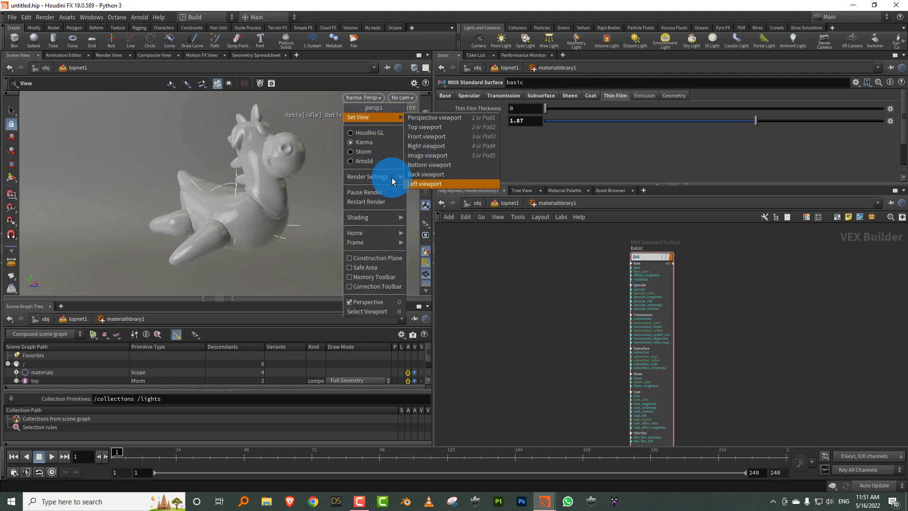
left_click(376, 134)
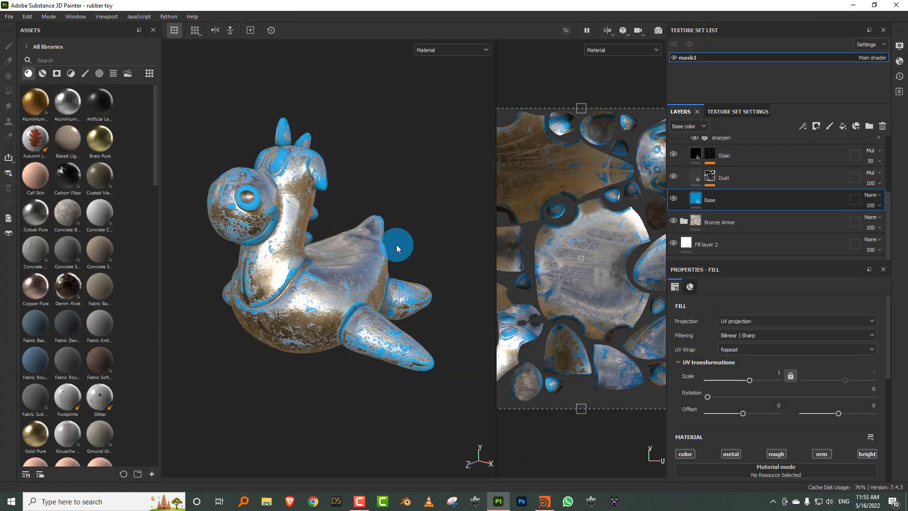
Step: In Substance 3D Painter, disable the mask on the Plastic Glossy Stained folder and inspect the toy under different lighting
left_click_drag(387, 250, 288, 260, "alt")
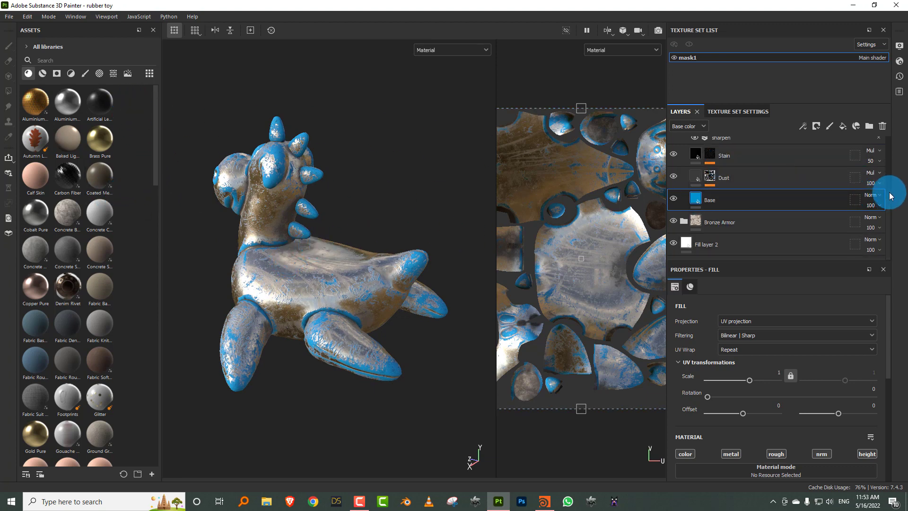
scroll(891, 195, "up", 3)
left_click(684, 147)
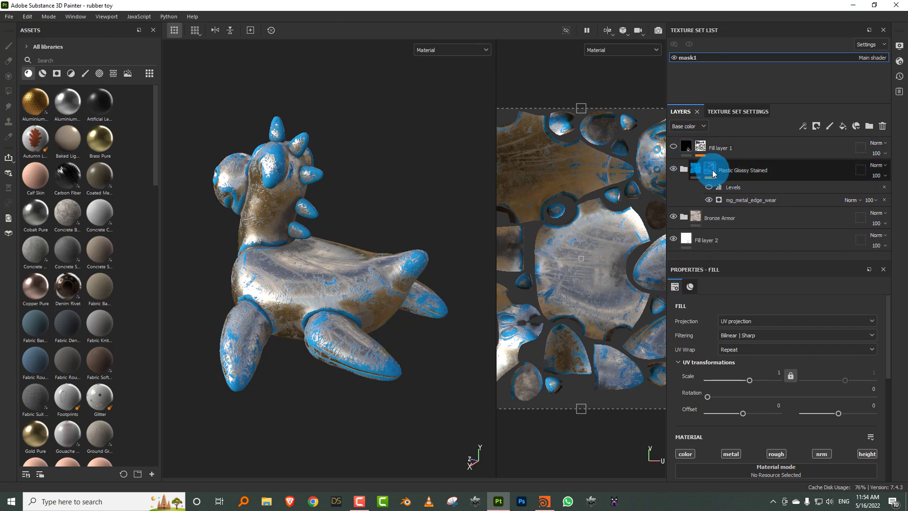
left_click(712, 169)
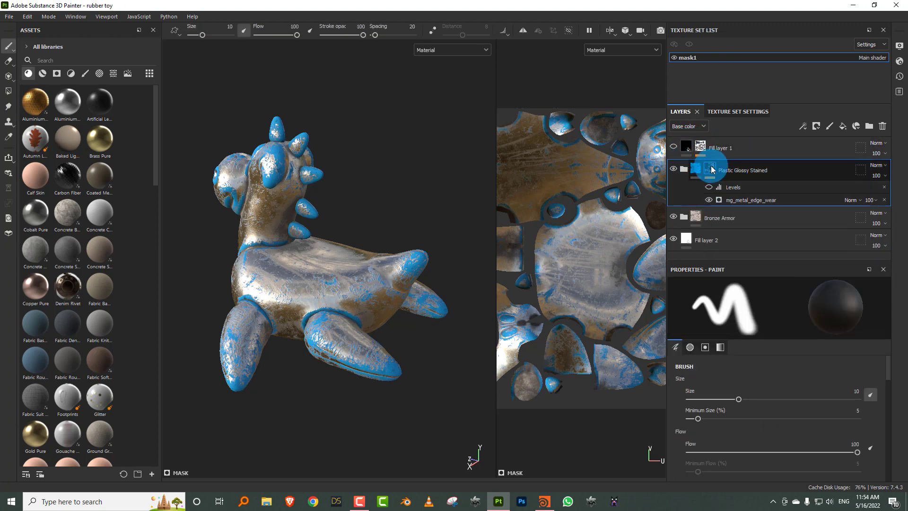
right_click(712, 170)
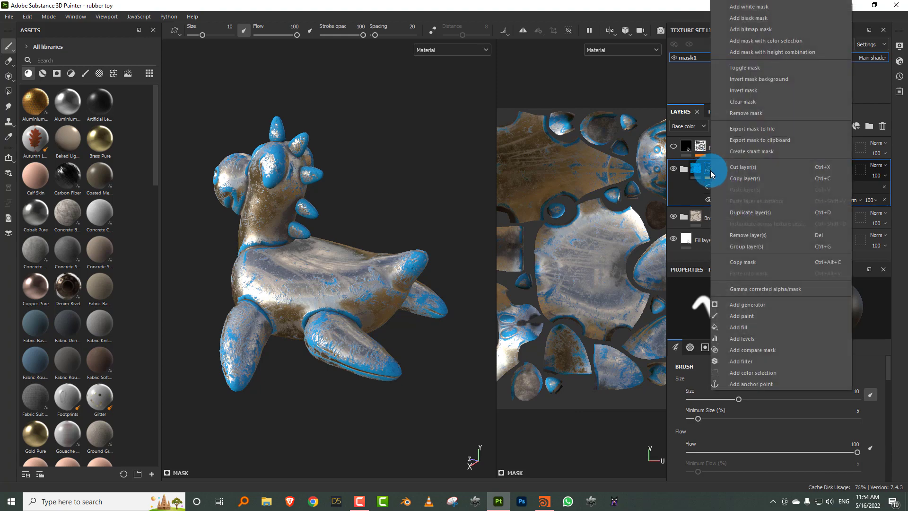
left_click(756, 68)
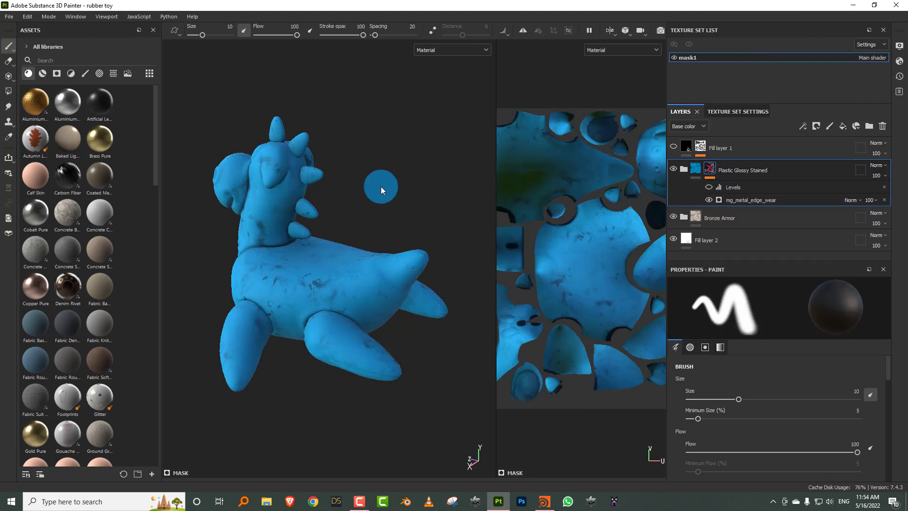
left_click_drag(382, 190, 422, 216, "alt")
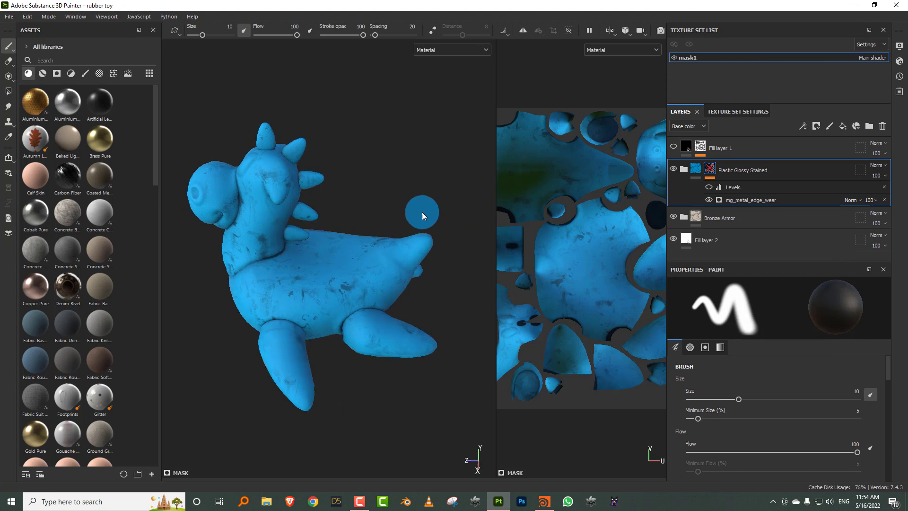
right_click_drag(383, 201, 394, 196, "shift")
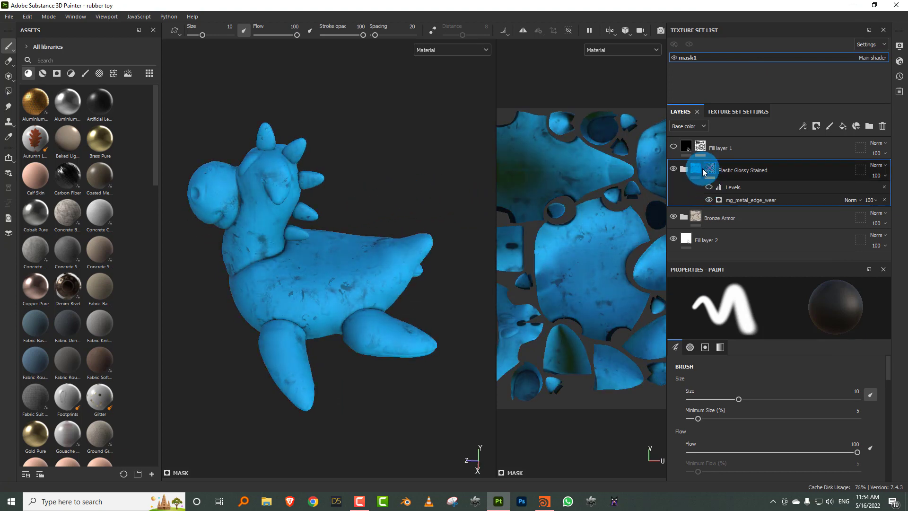
Step: Expand the Plastic Glossy Stained folder and set its Base fill layer's Roughness to 0.3629
left_click(696, 170)
left_click(684, 168)
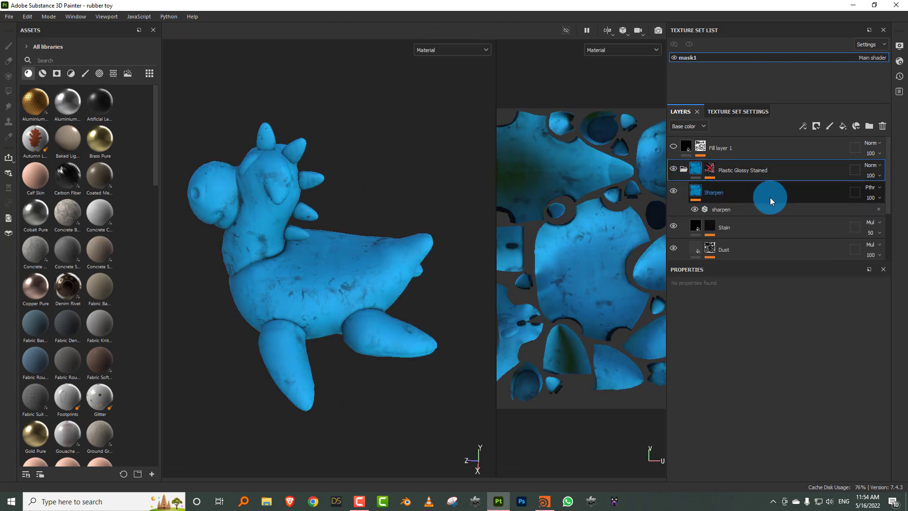
left_click_drag(889, 178, 885, 217)
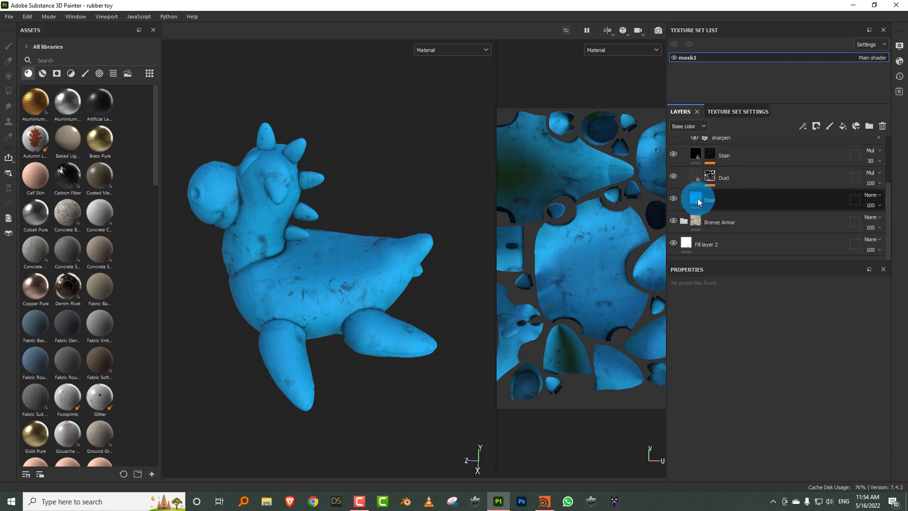
left_click(698, 202)
left_click_drag(885, 333, 762, 407)
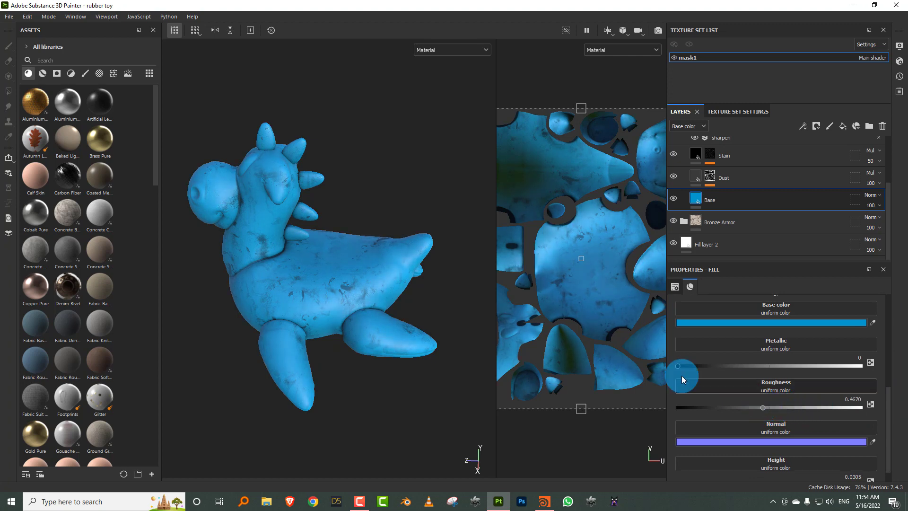
left_click_drag(370, 247, 326, 263, "alt")
left_click_drag(754, 406, 743, 407)
Step: Collapse and hide the Plastic Glossy Stained folder, and inspect the Bronze Armor material under different angles and lighting
left_click_drag(888, 195, 894, 167)
left_click(684, 146)
left_click(674, 169)
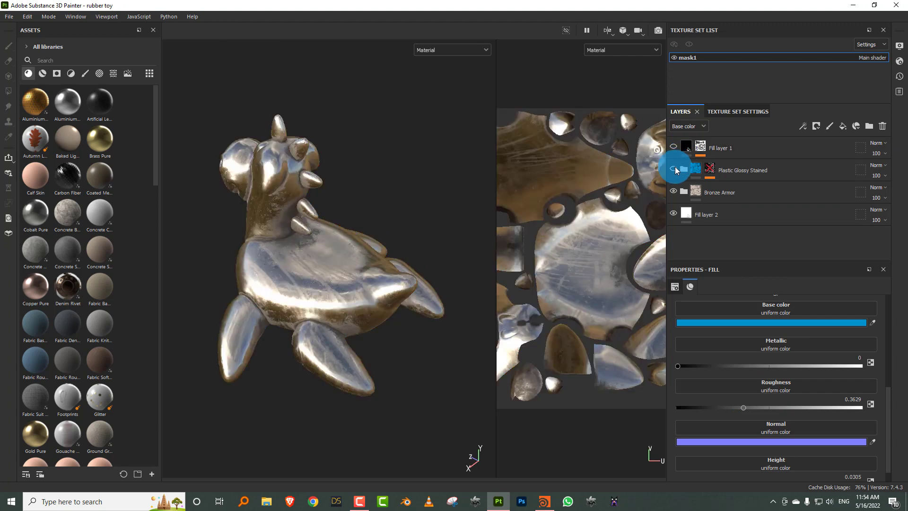
left_click_drag(417, 198, 454, 196, "alt")
left_click_drag(387, 203, 397, 178, "alt")
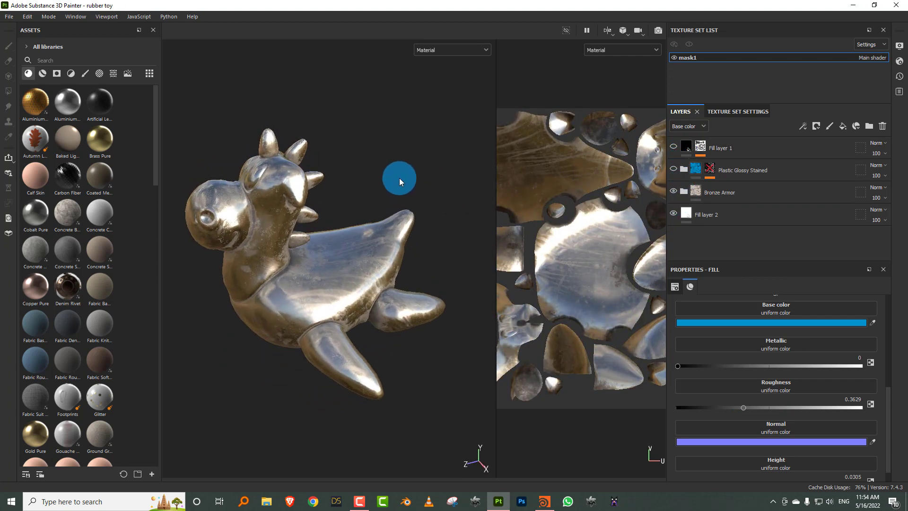
right_click_drag(359, 189, 374, 183, "shift")
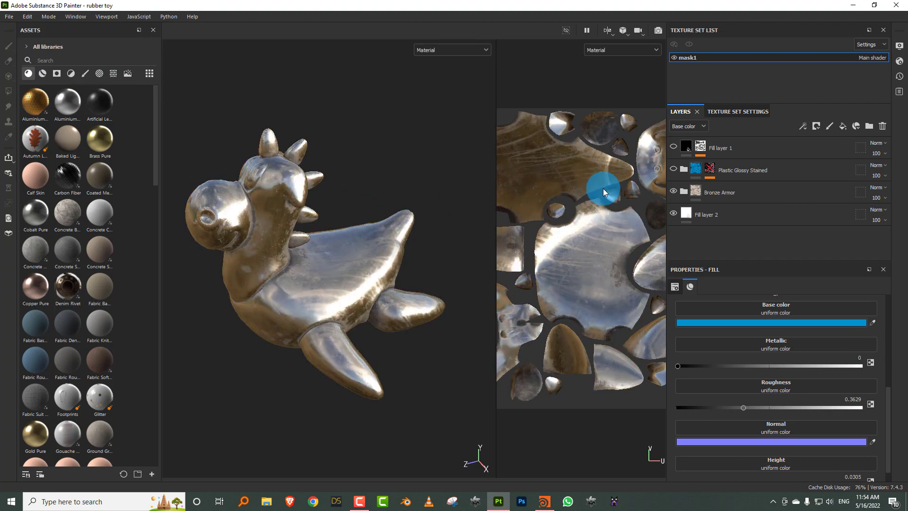
Step: Show the Plastic Glossy Stained folder, re-enable its mask and orbit around the toy
left_click(674, 168)
left_click(709, 169)
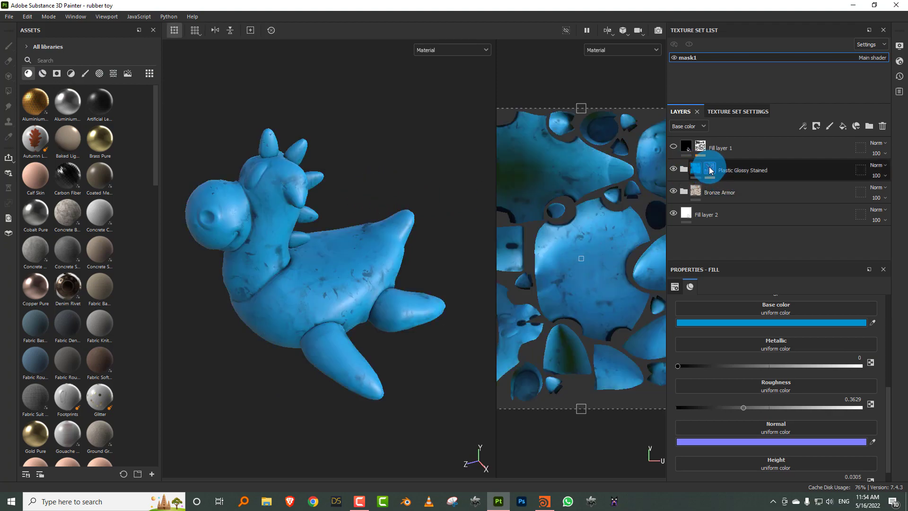
right_click(710, 171)
left_click(741, 68)
left_click_drag(381, 182, 331, 185, "alt")
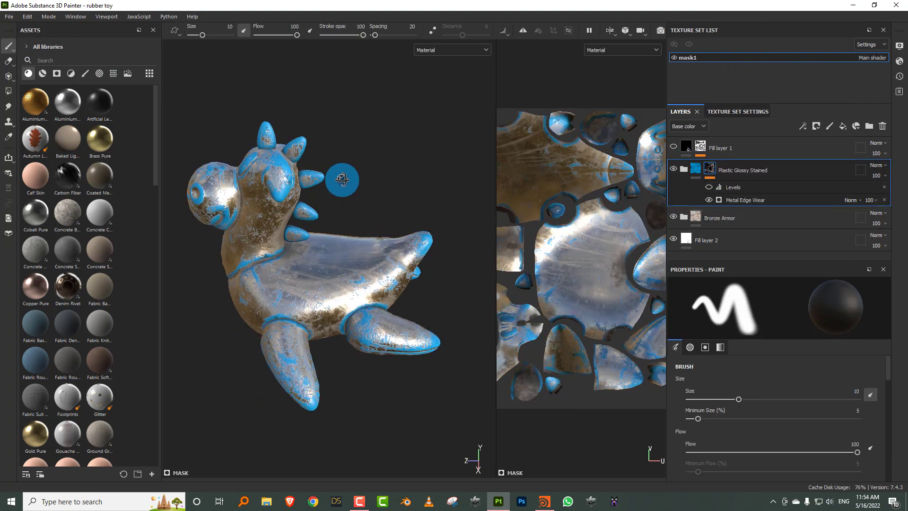
Step: Set the Plastic Glossy Stained mask's Metal Edge Wear generator to Wear Level 0.88 and Wear Contrast 0.62
left_click(735, 185)
left_click(742, 201)
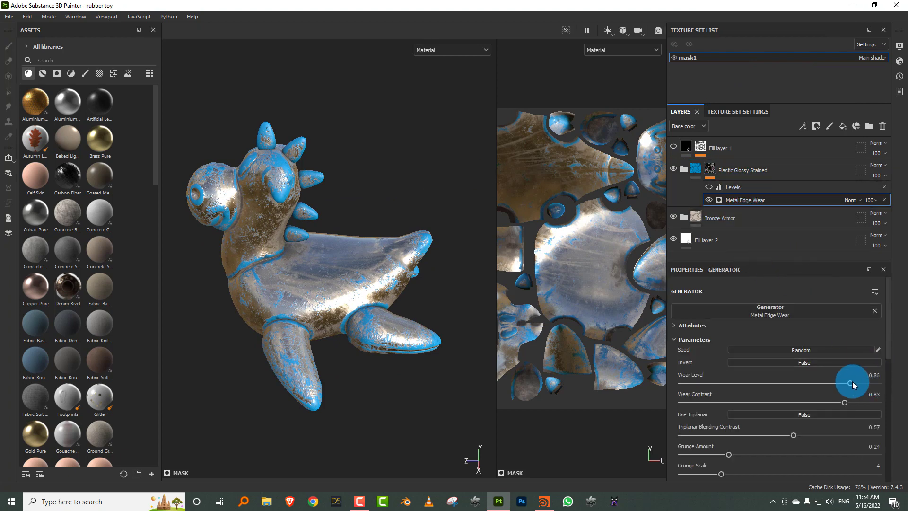
left_click_drag(849, 384, 806, 401)
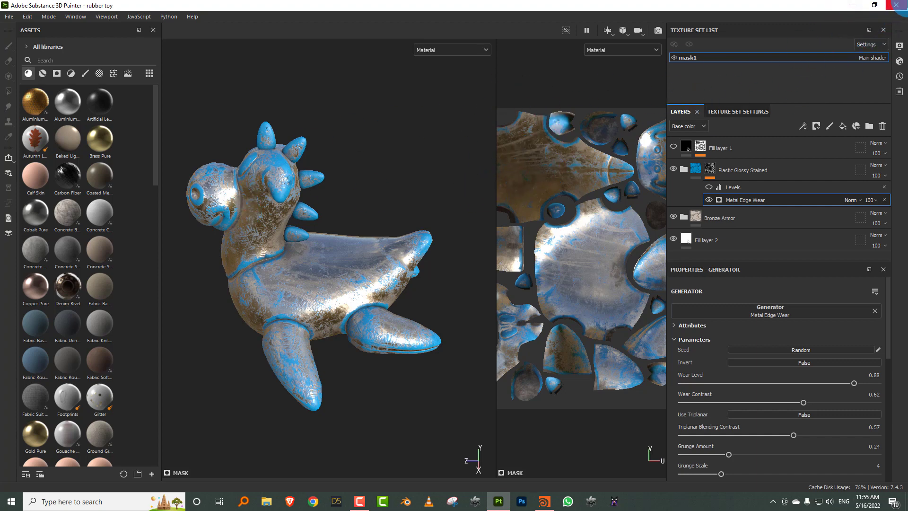
Step: Close Substance 3D Painter, discarding the project changes, and return to the Houdini scene
left_click(894, 7)
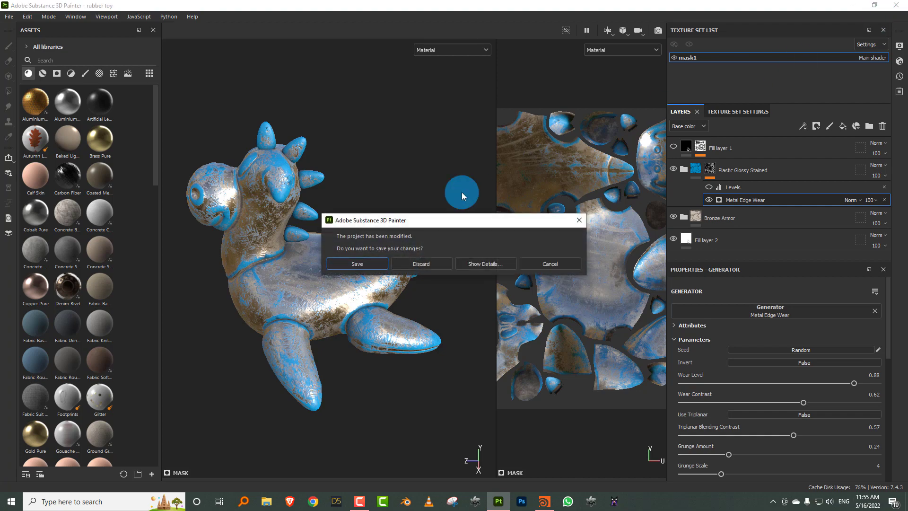
left_click(437, 264)
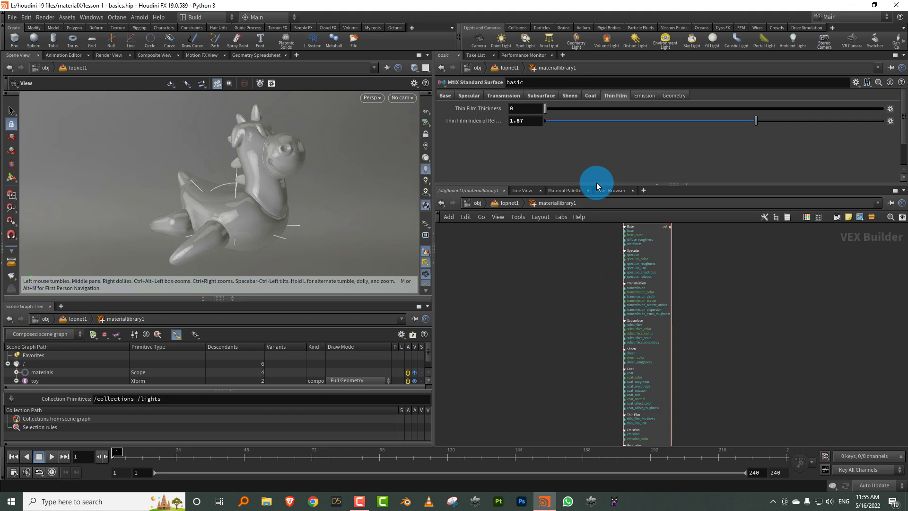
Step: Enlarge the material network area and add a MtlX Image node beside the basic MtlX Standard Surface
left_click_drag(598, 184, 598, 159)
middle_click_drag(572, 217, 565, 247)
scroll(572, 243, "up", 3)
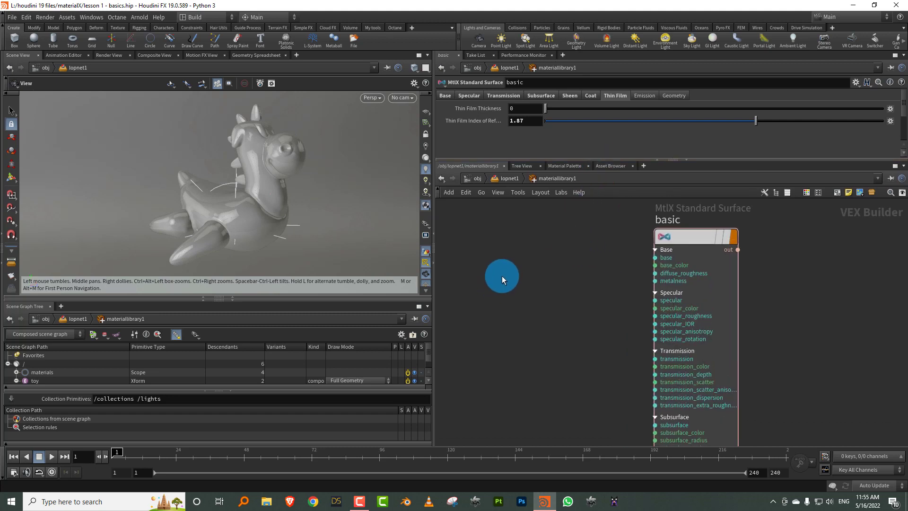
key("Tab")
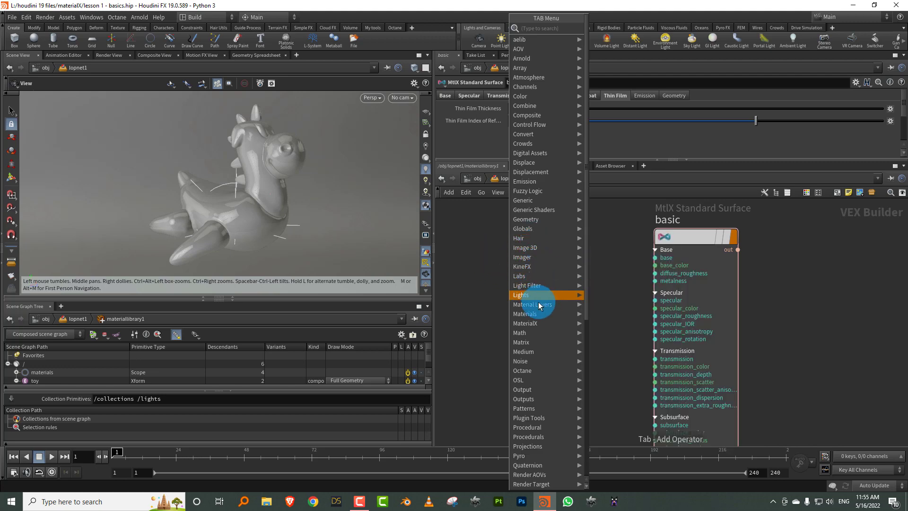
mouse_move(537, 323)
mouse_move(605, 323)
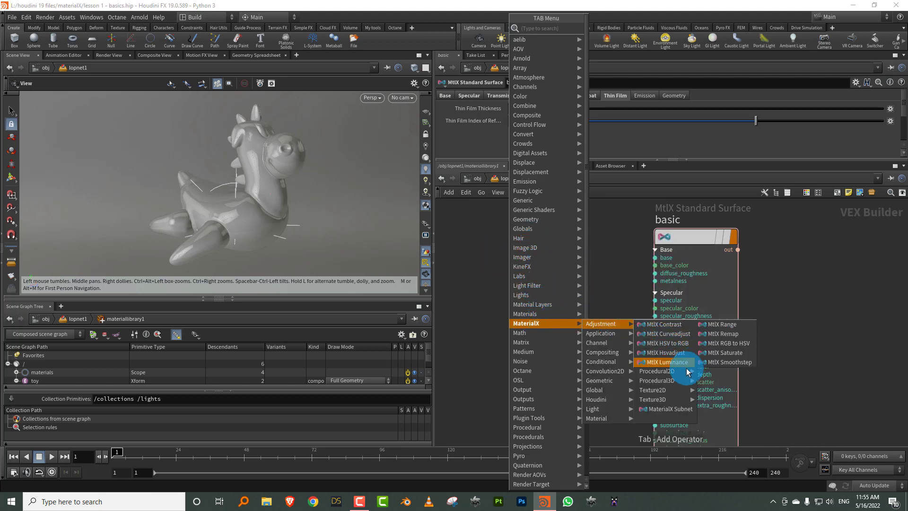
mouse_move(686, 393)
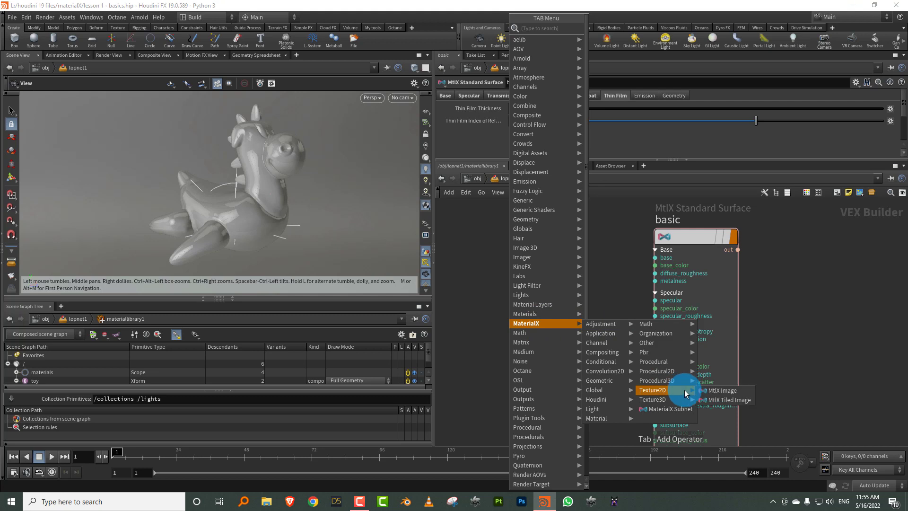
left_click(736, 392)
left_click(561, 268)
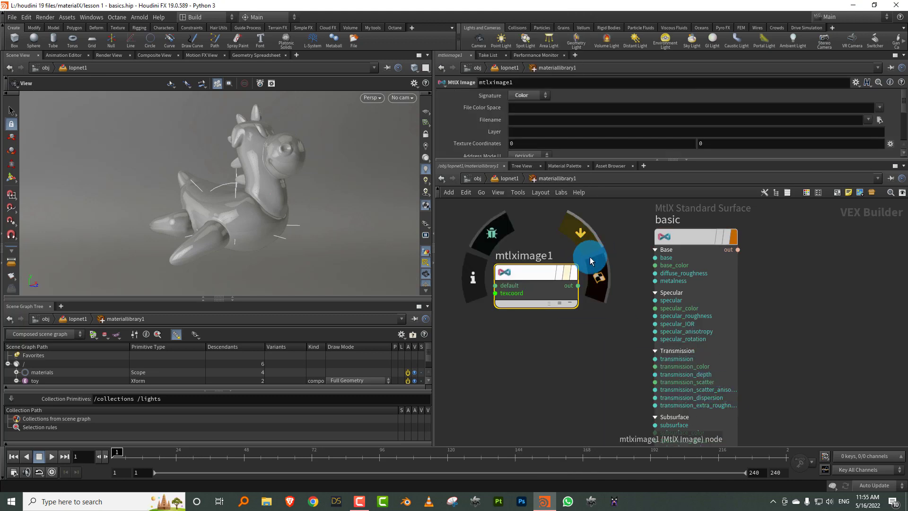
Step: Add a MtlX USD UV Texture node below the MtlX Image node and align the two vertically
middle_click_drag(531, 342, 569, 318)
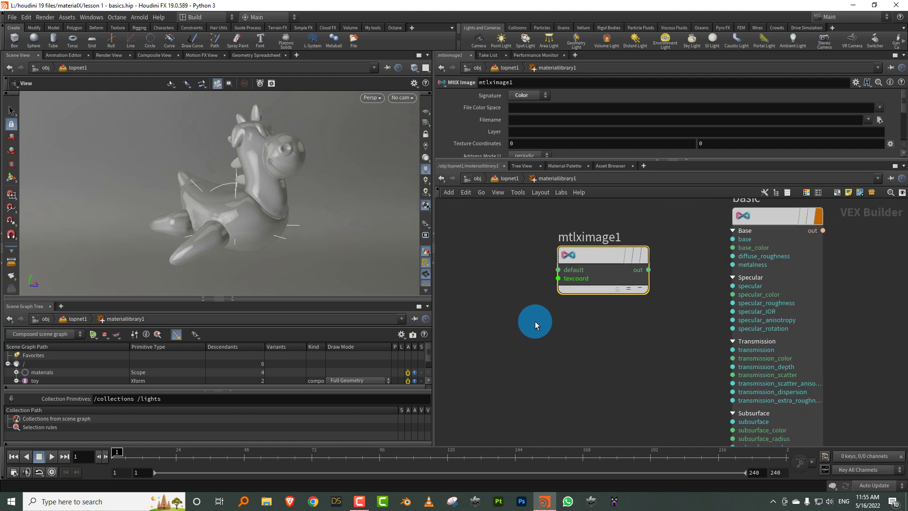
key("Tab")
mouse_move(536, 323)
type("usd")
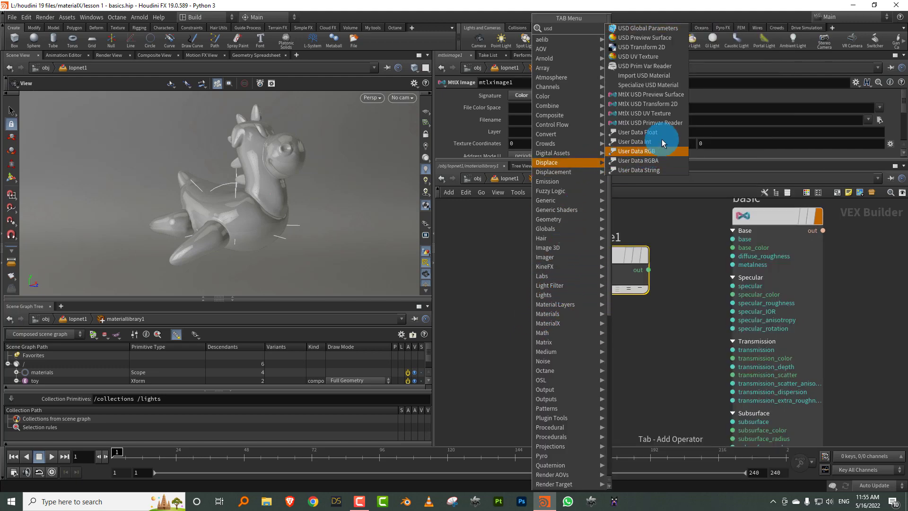
left_click(664, 117)
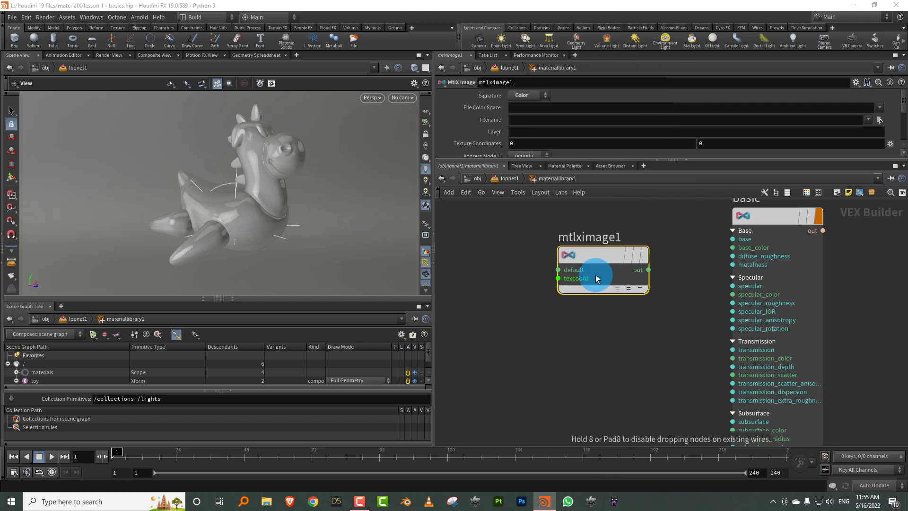
left_click(574, 351)
left_click(584, 349)
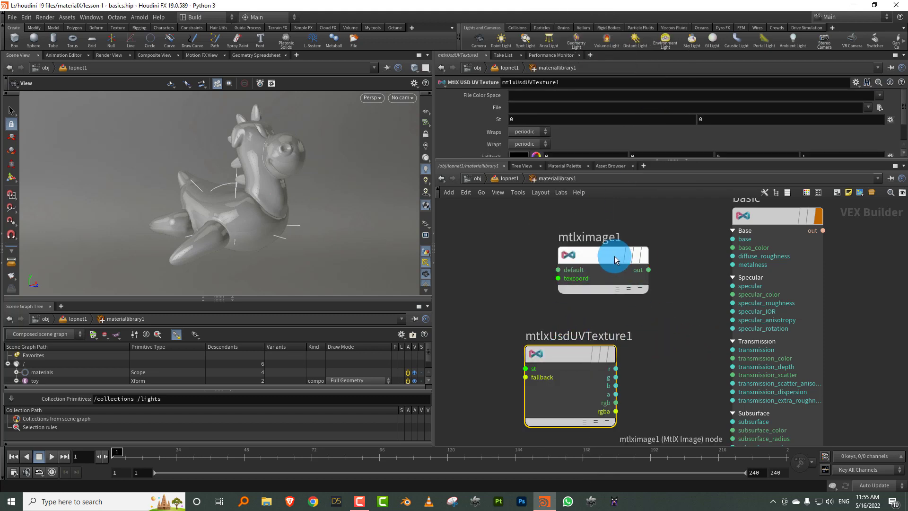
left_click_drag(608, 257, 575, 256)
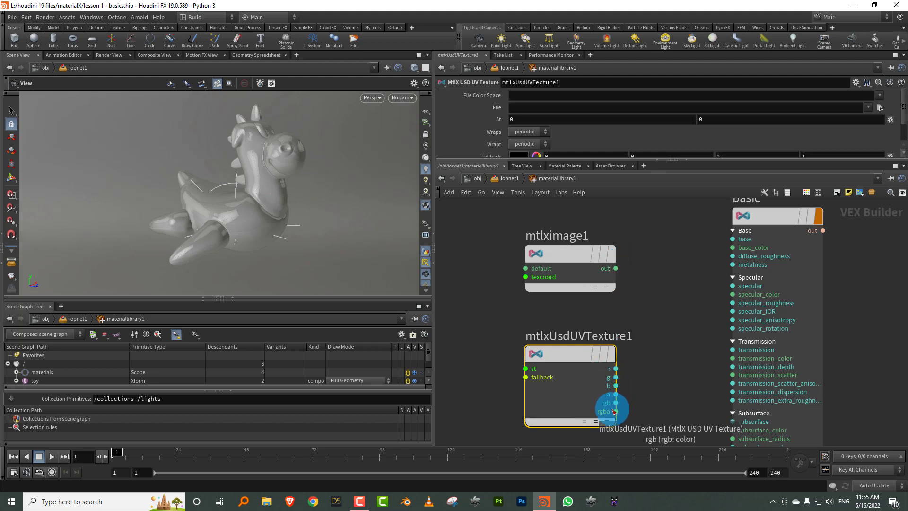
Step: Add a MtlX USD Transform 2D node in front of the MtlX USD UV Texture node
scroll(658, 300, "down", 3)
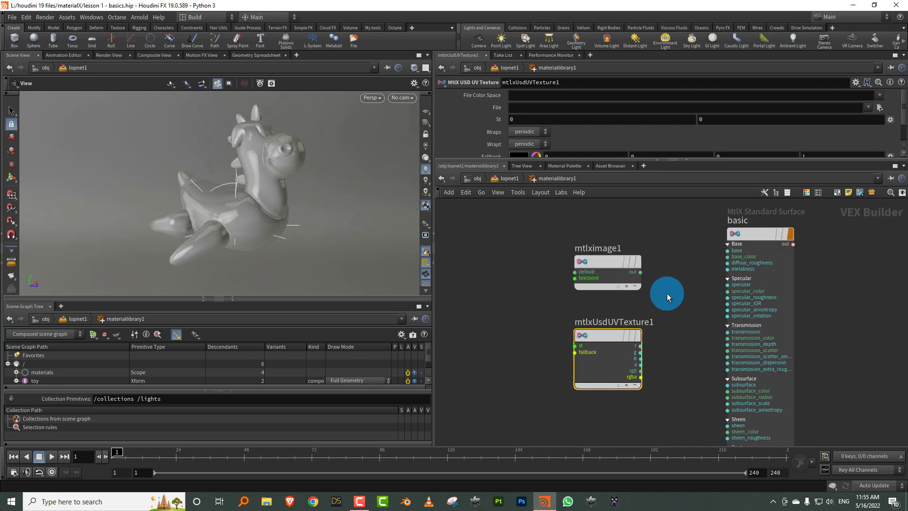
key("Tab")
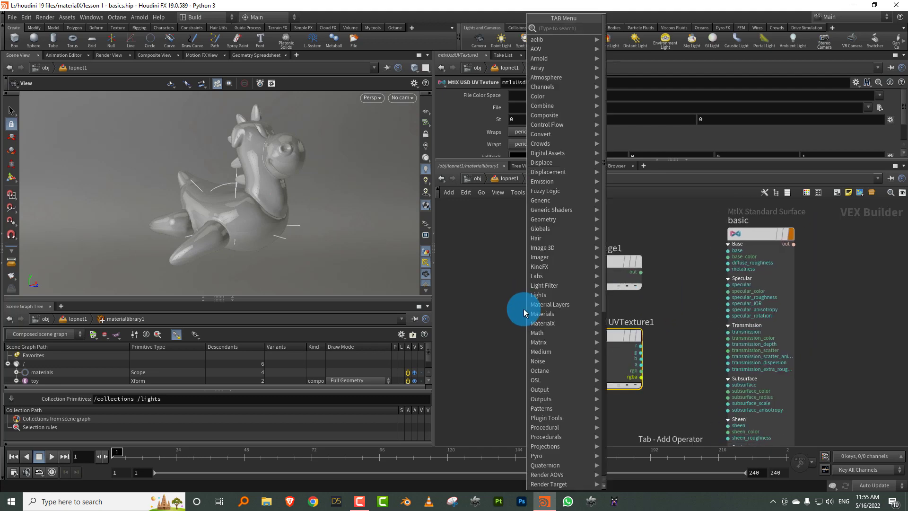
type("usd")
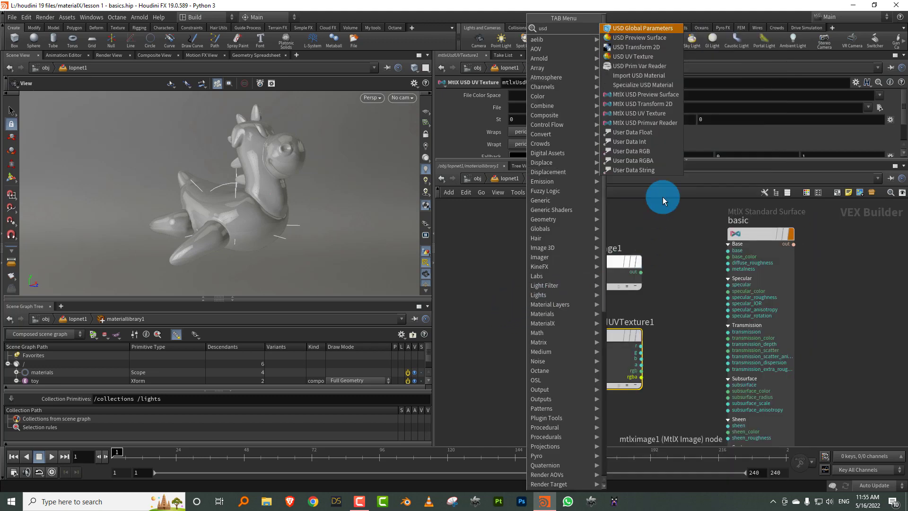
left_click(637, 103)
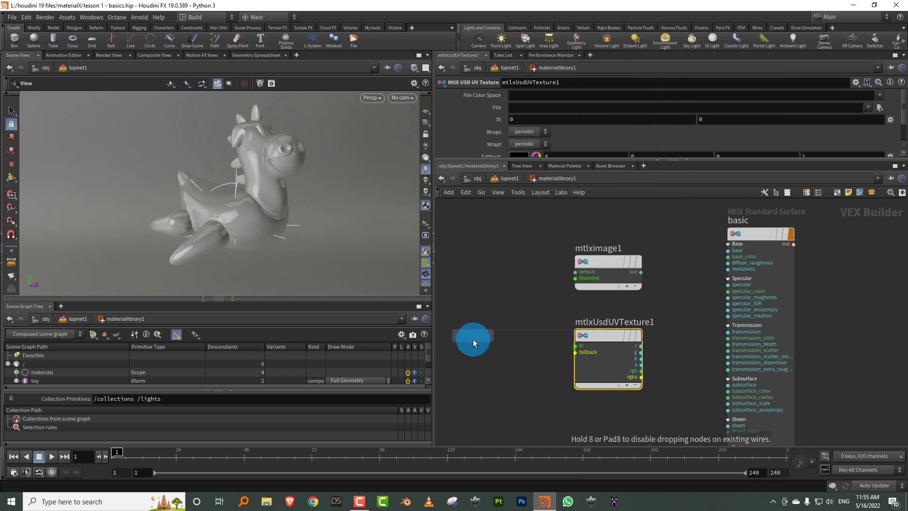
left_click(473, 339)
middle_click_drag(523, 304, 563, 274)
left_click_drag(565, 277, 492, 360)
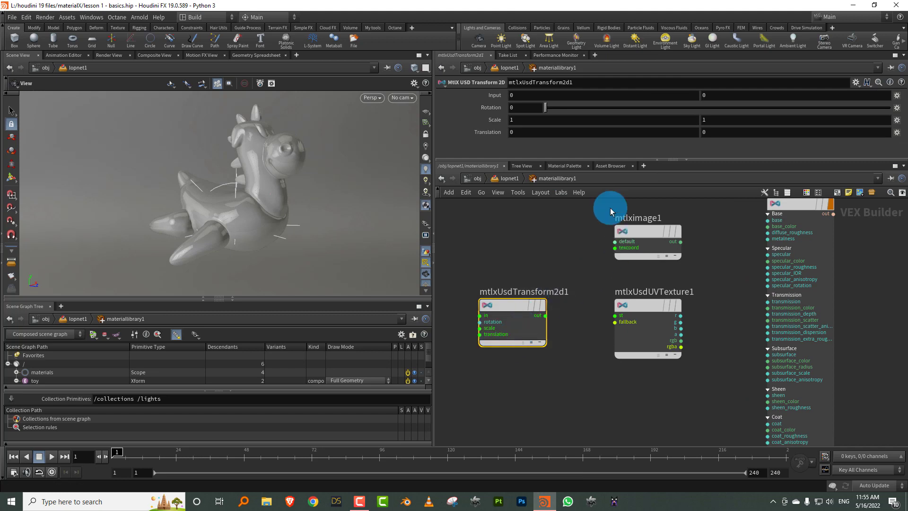
left_click(514, 98)
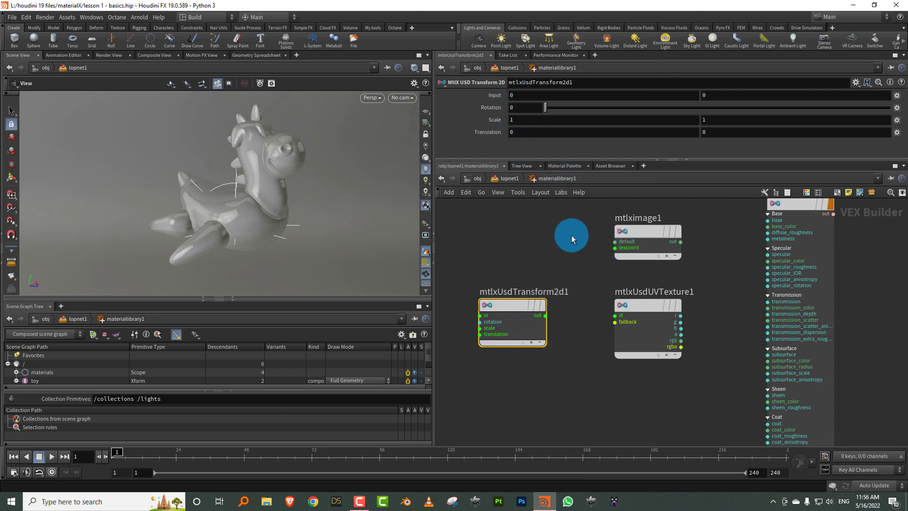
Step: Look through the available MaterialX node categories, including Texture3D, Organization and Conditional
left_click(646, 253)
key("Tab")
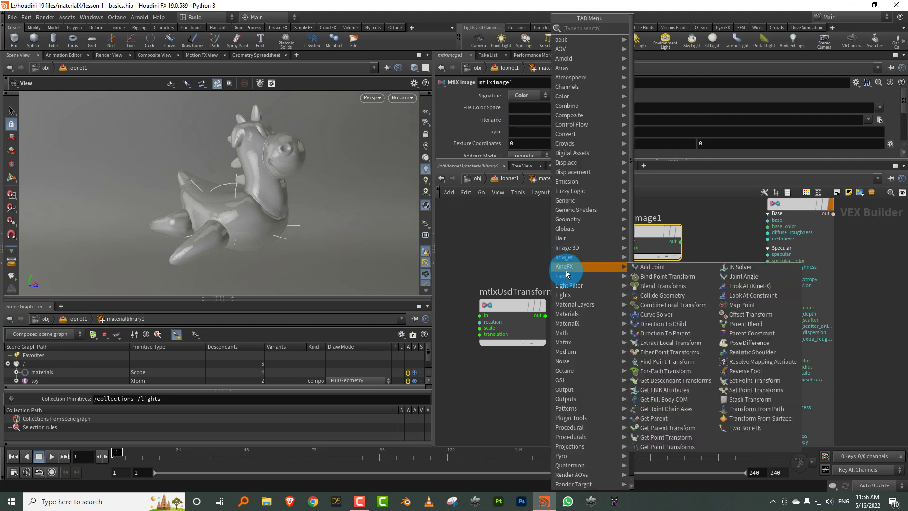
mouse_move(572, 323)
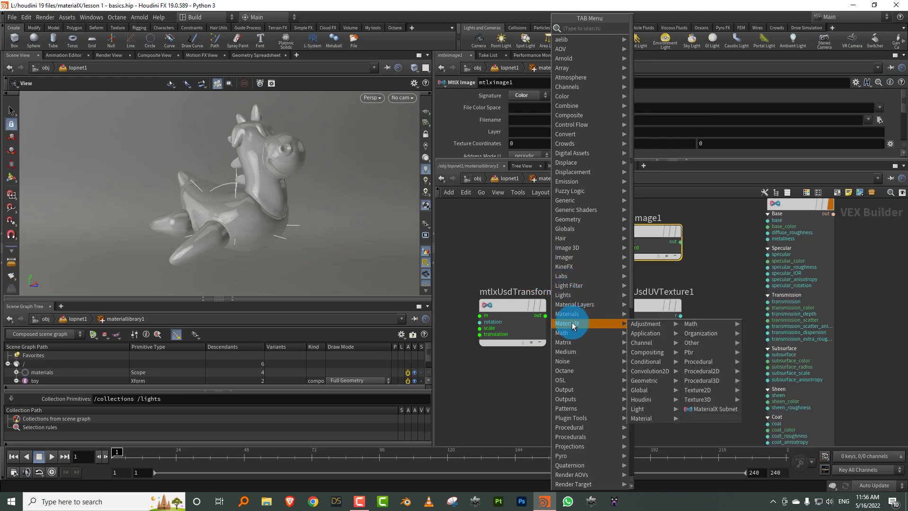
mouse_move(647, 333)
mouse_move(702, 392)
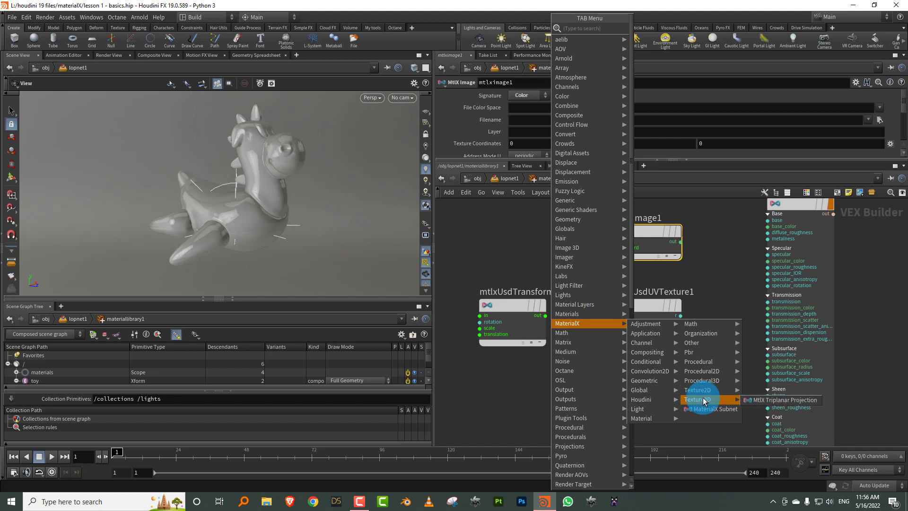
mouse_move(715, 338)
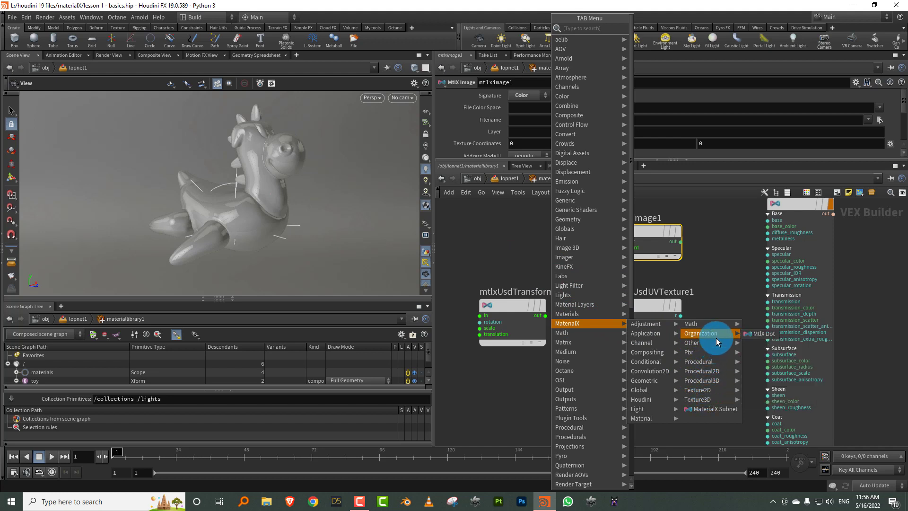
mouse_move(663, 379)
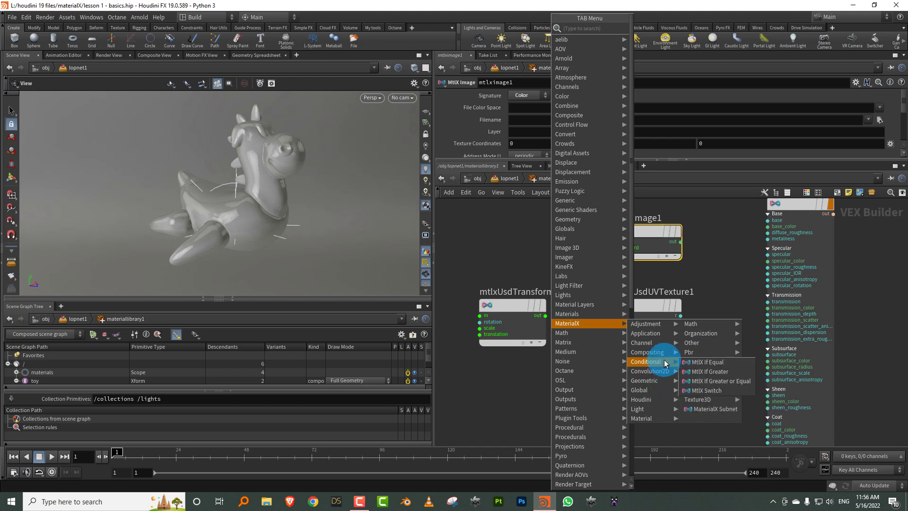
mouse_move(665, 356)
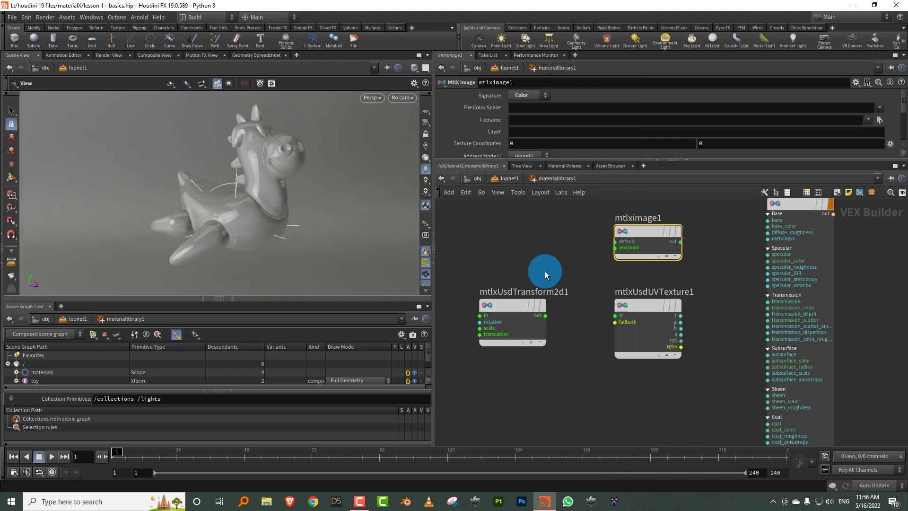
Step: Delete the MtlX Image node from the material network and select the MtlX USD UV Texture node
middle_click_drag(563, 268, 534, 291)
left_click_drag(486, 301, 632, 355)
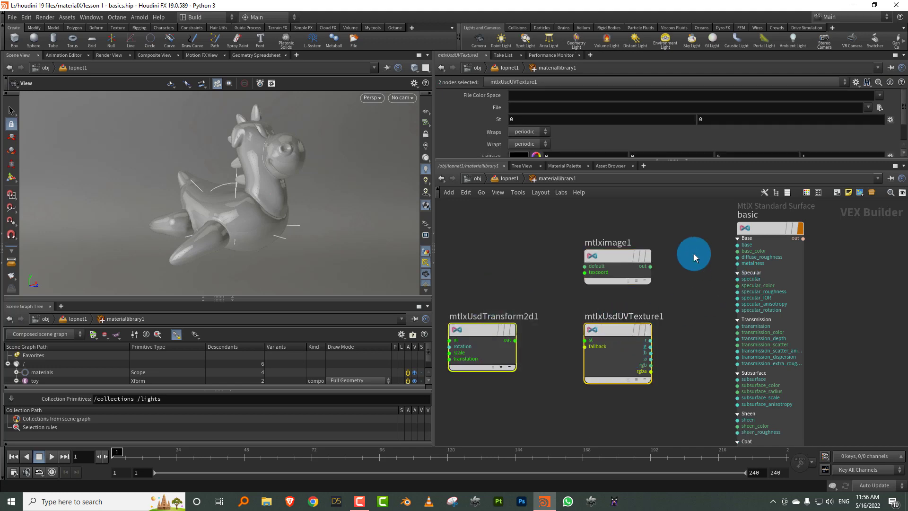
mouse_move(607, 255)
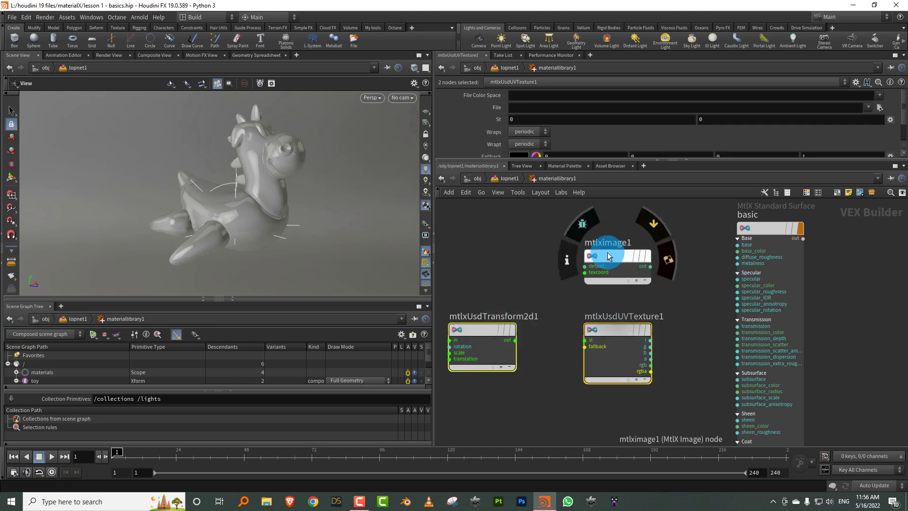
left_click(595, 273)
key("Delete")
left_click(600, 334)
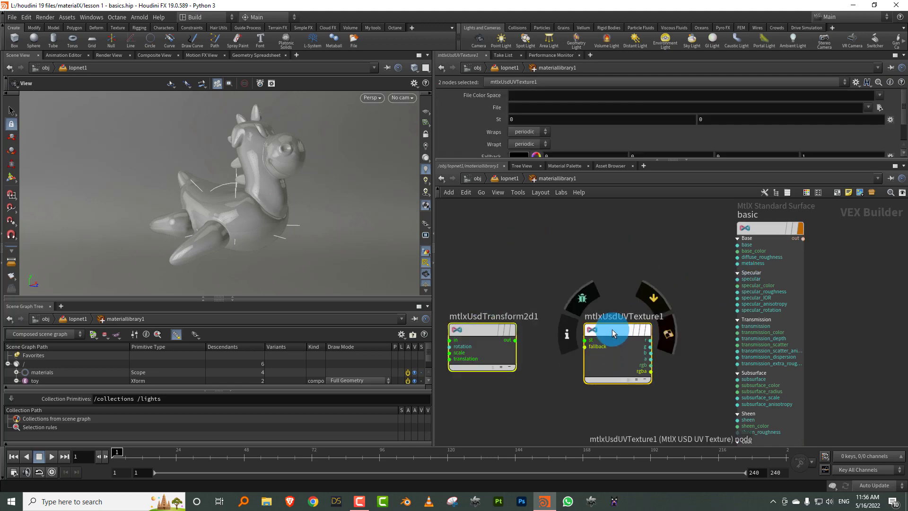
key("Tab")
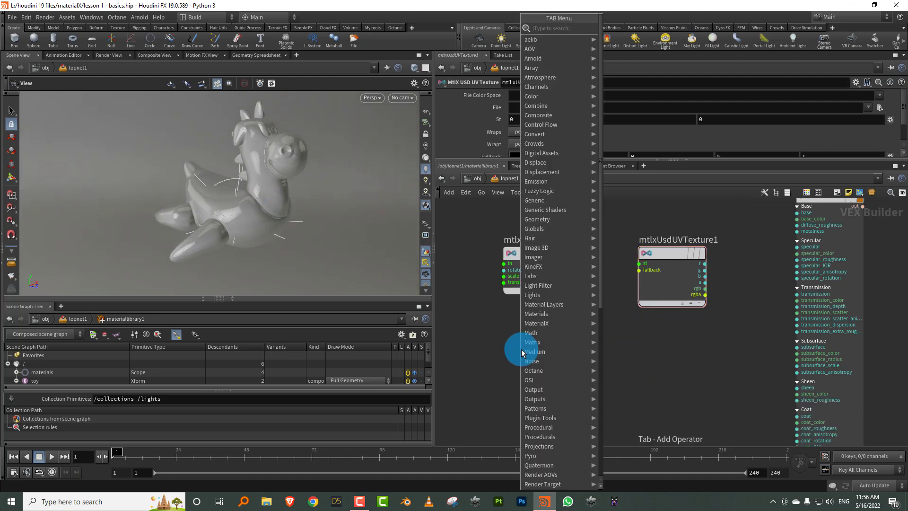
type("text")
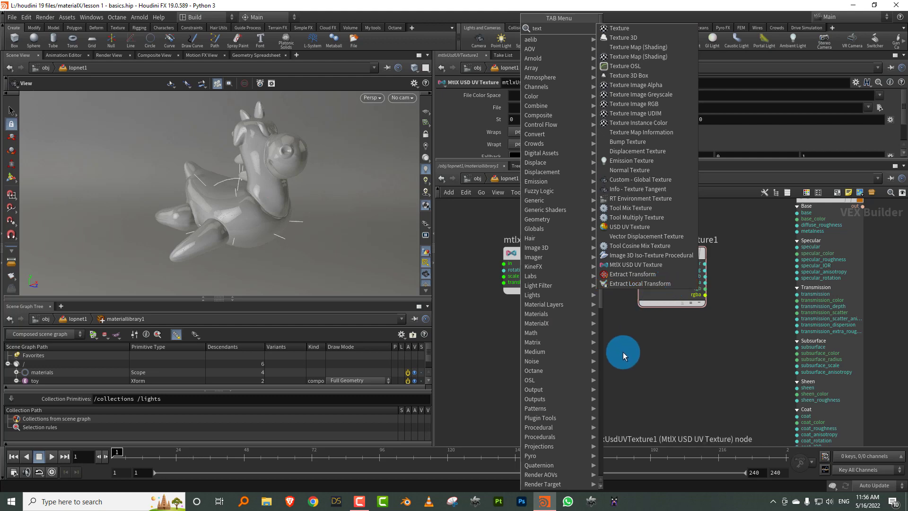
key("Escape")
Step: Add a MtlX Texcoord node from the MaterialX Geometric category and place it in front of the MtlX USD Transform 2D node
key("Tab")
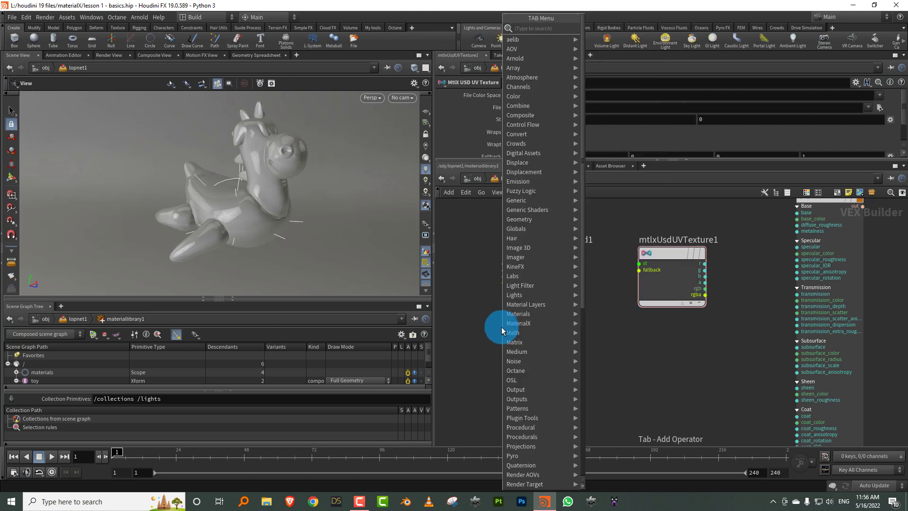
type("tex")
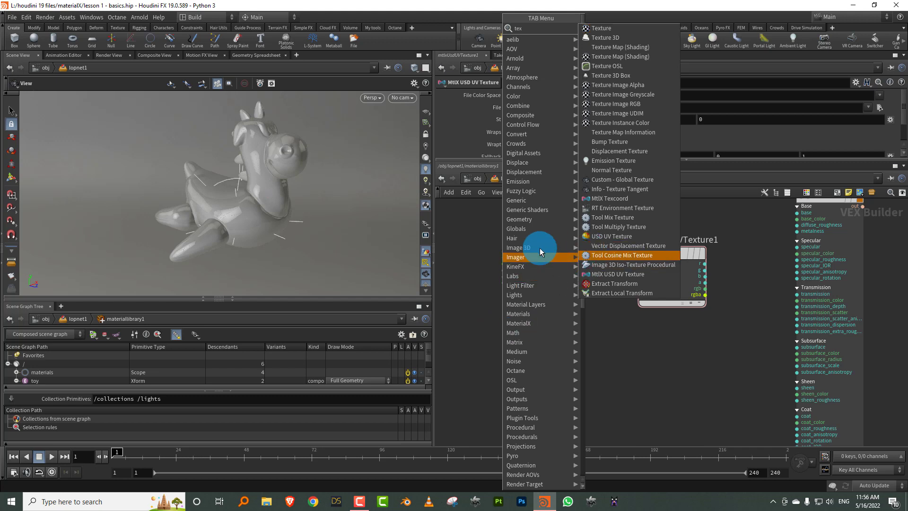
mouse_move(531, 326)
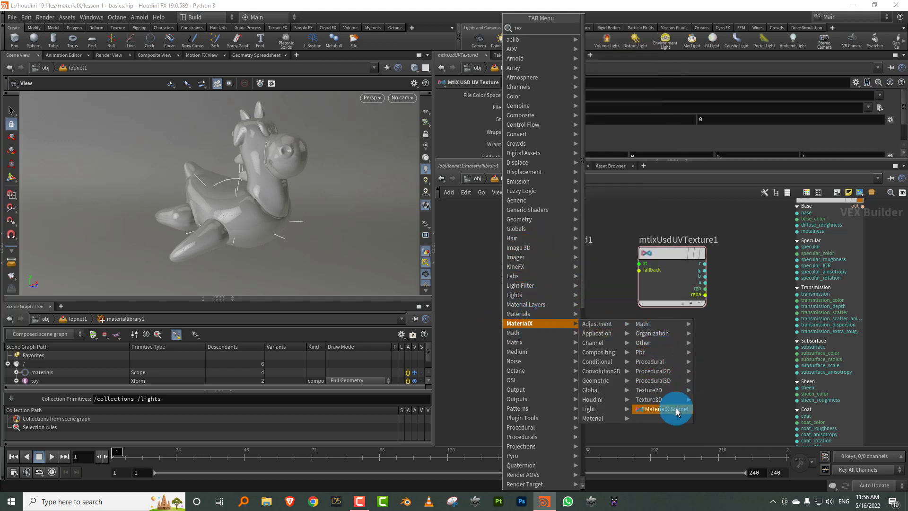
mouse_move(617, 383)
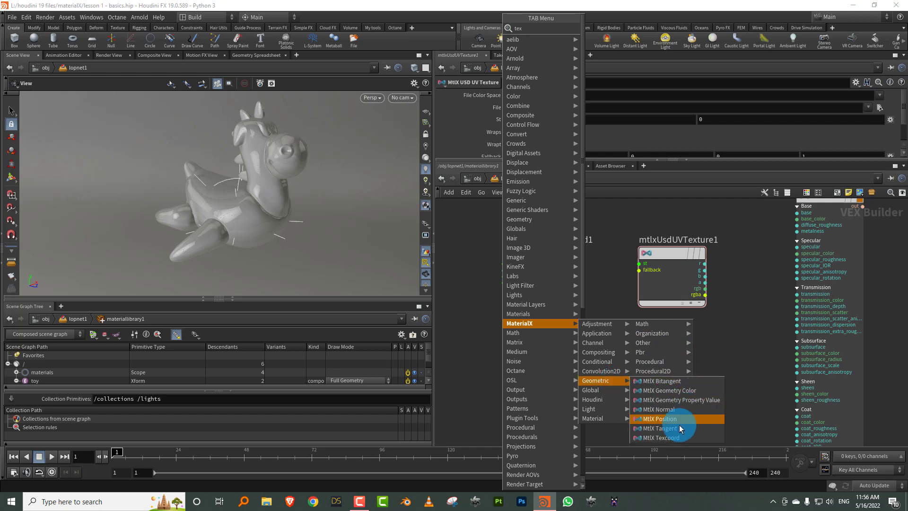
left_click(674, 437)
left_click(473, 333)
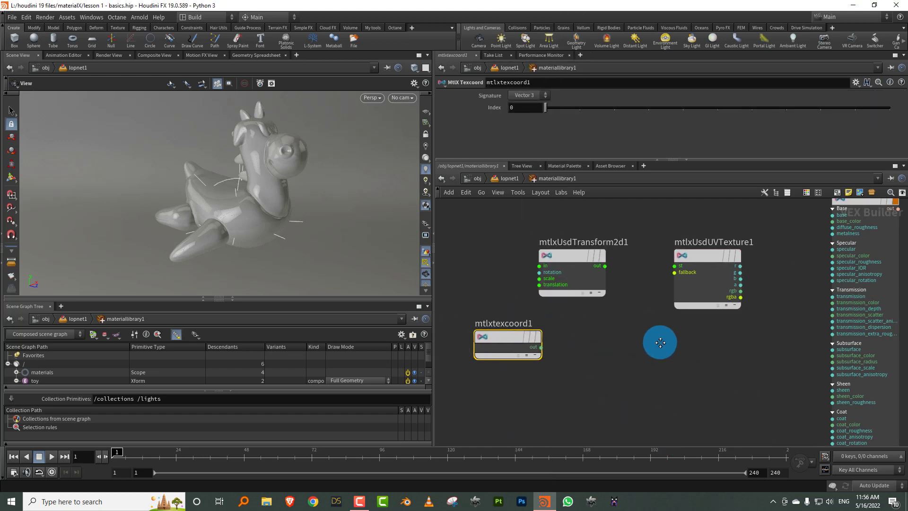
key("l")
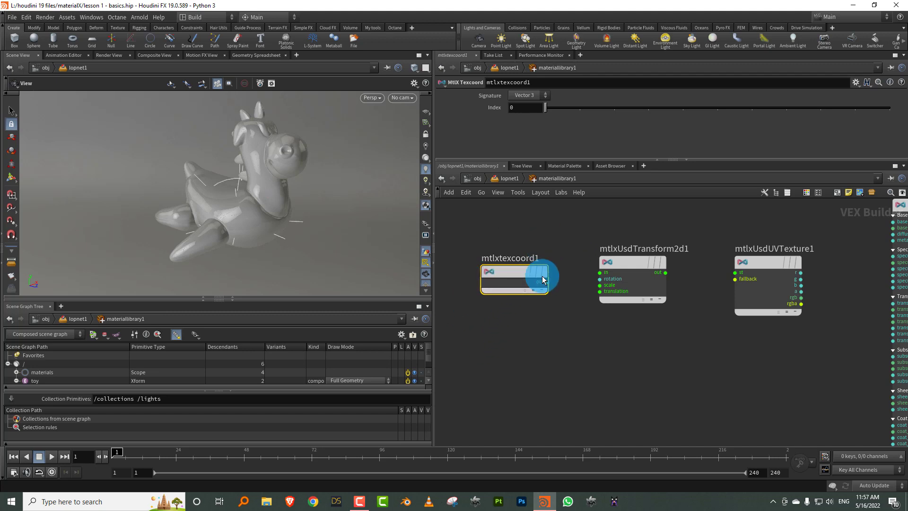
Step: Delete the MtlX Texcoord and MtlX USD Transform 2D nodes from the material network
key("Delete")
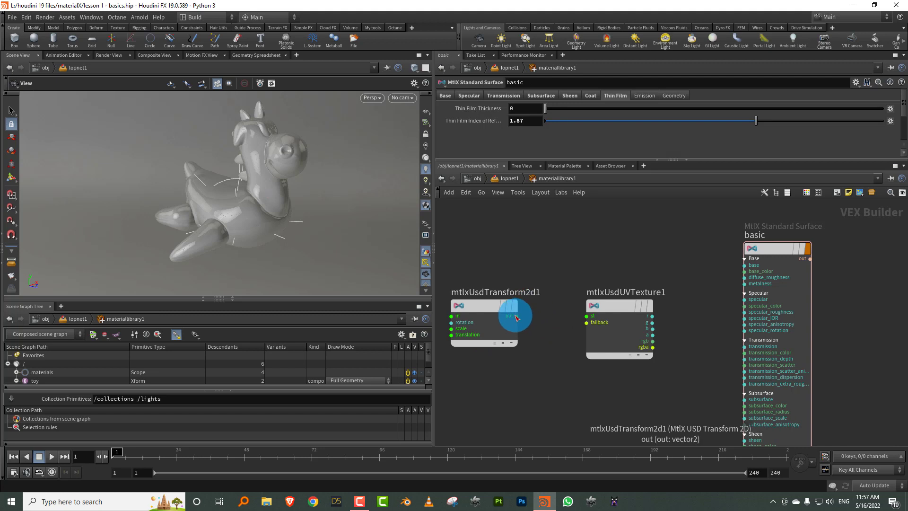
left_click_drag(516, 316, 589, 324)
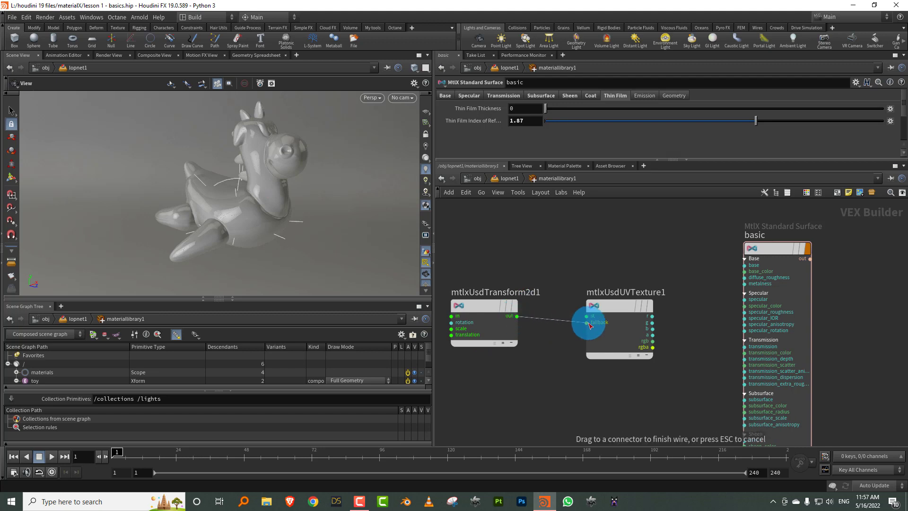
left_click(509, 336)
key("Delete")
Step: Move the MtlX USD UV Texture node farther away from the basic standard surface and keep it selected
left_click_drag(608, 302, 552, 279)
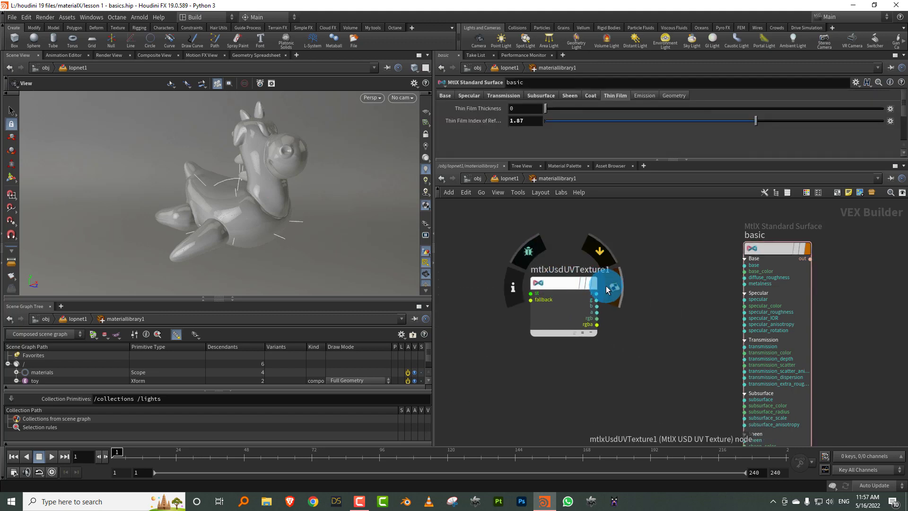
left_click_drag(299, 192, 254, 213)
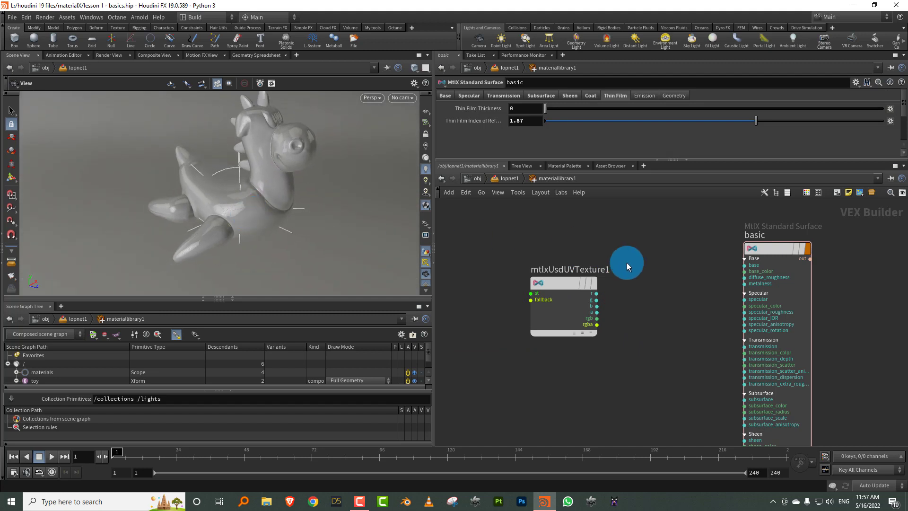
left_click(563, 290)
left_click_drag(563, 290, 534, 281)
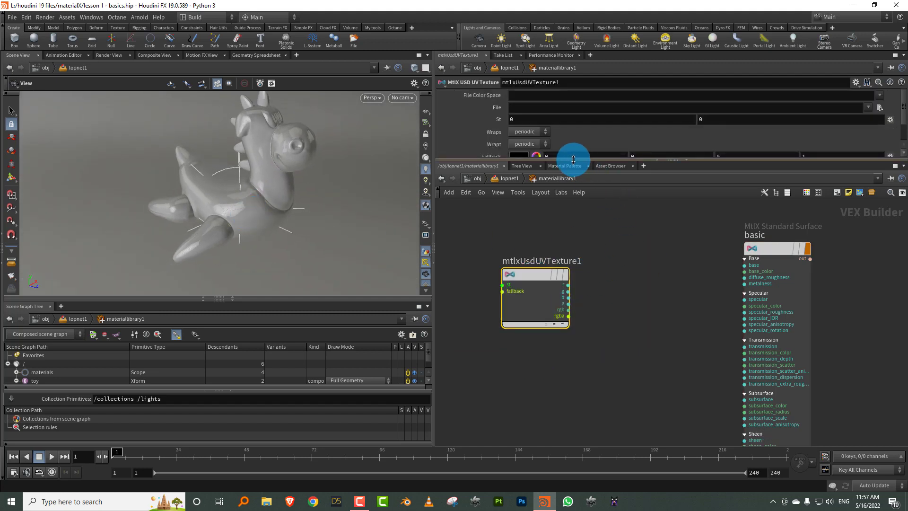
Step: Load DefaultMaterial_Base_color.png into the MtlX USD UV Texture node and wire its rgb output to base_color on the basic surface
left_click_drag(577, 160, 549, 224)
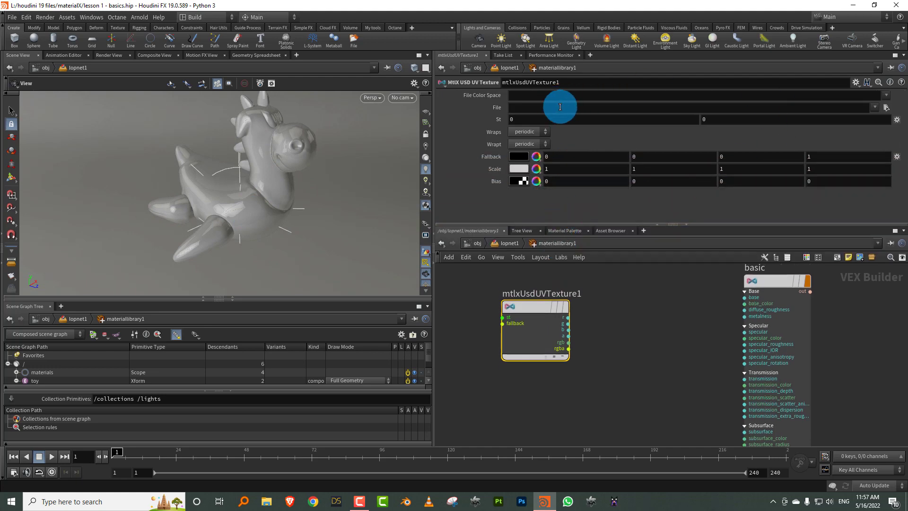
left_click(885, 109)
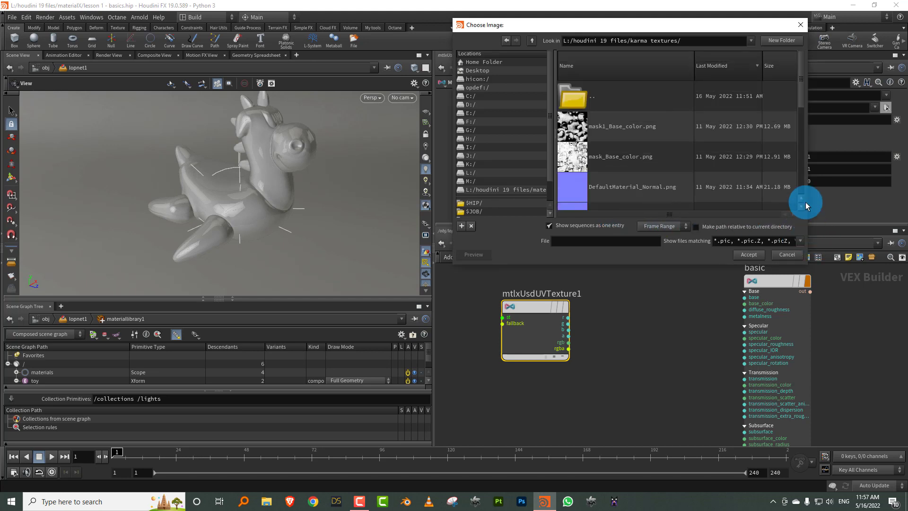
left_click_drag(799, 100, 789, 154)
left_click(655, 163)
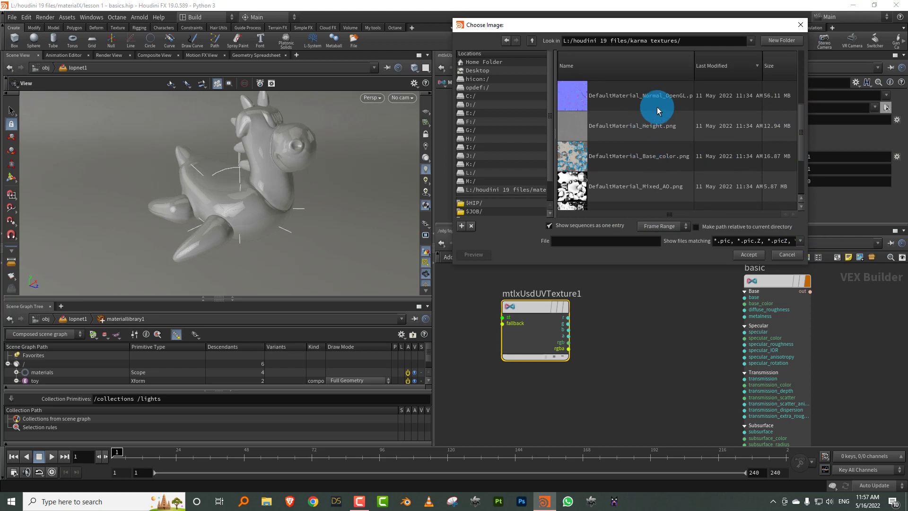
left_click(683, 157)
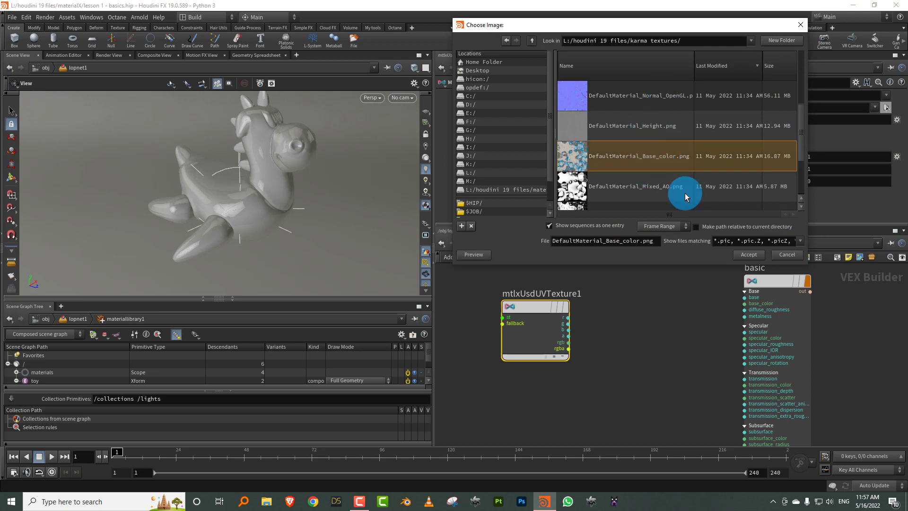
left_click(752, 254)
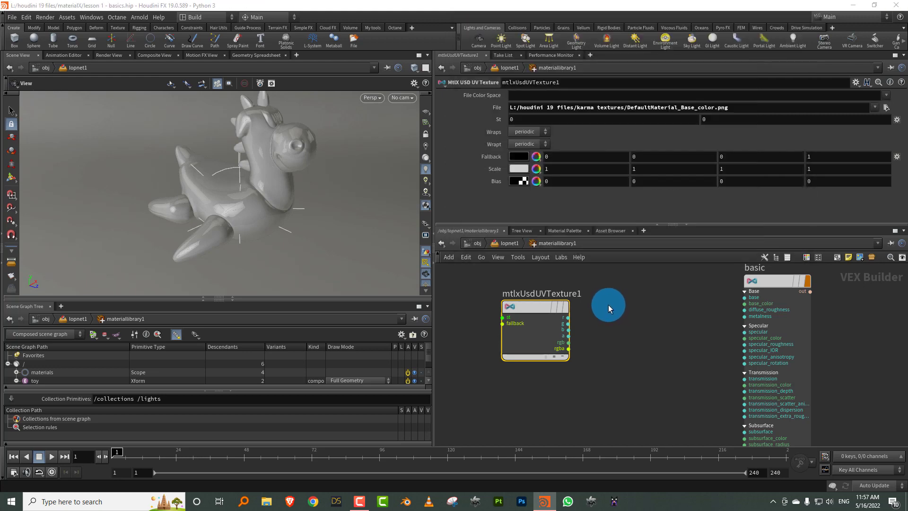
left_click_drag(573, 344, 743, 304)
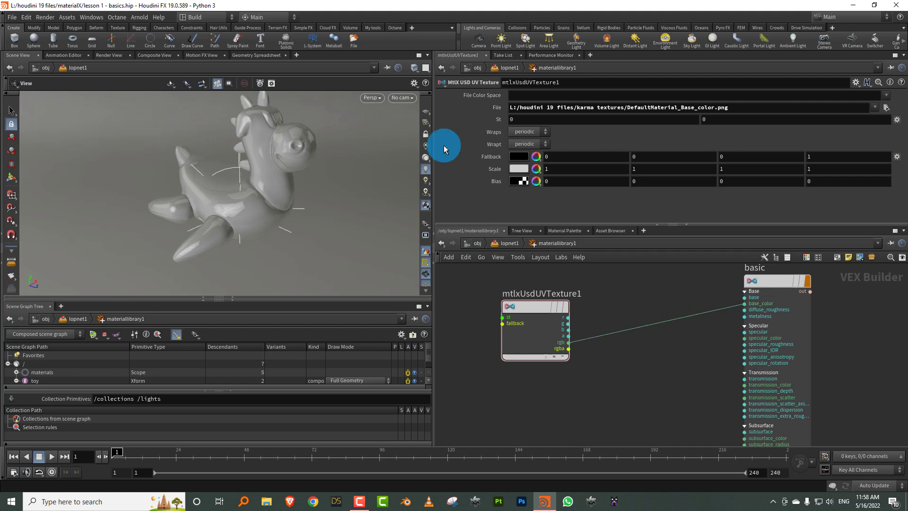
Step: Go back up to lopnet1, select the karma1 node and render the viewport with Karma, viewing the toy from another angle
left_click(370, 98)
left_click(510, 250)
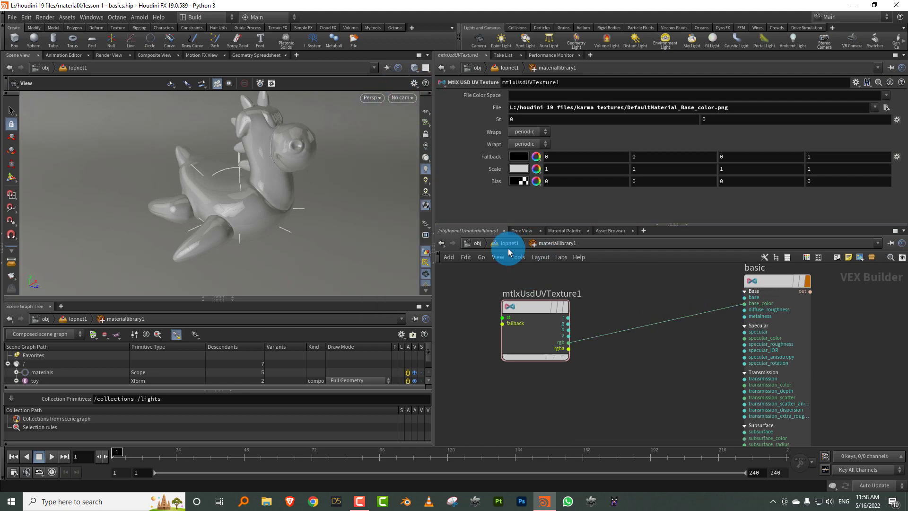
left_click(496, 417)
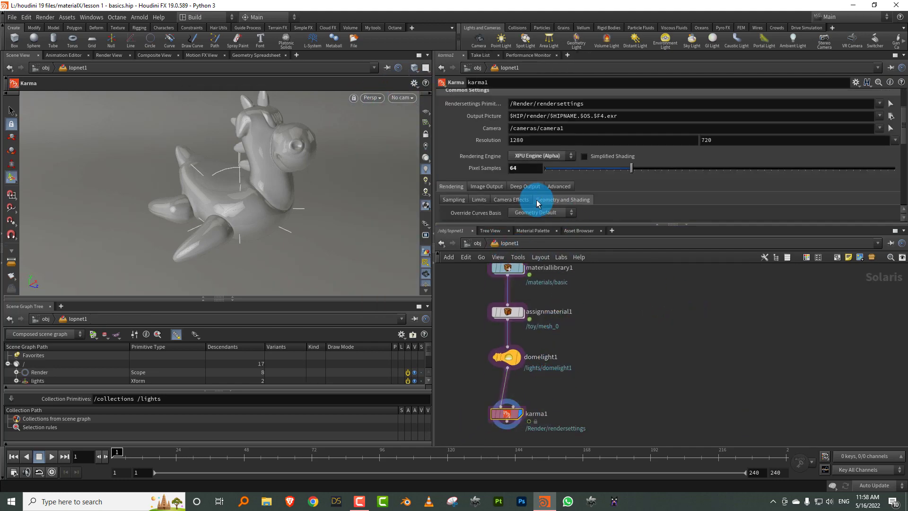
left_click(374, 98)
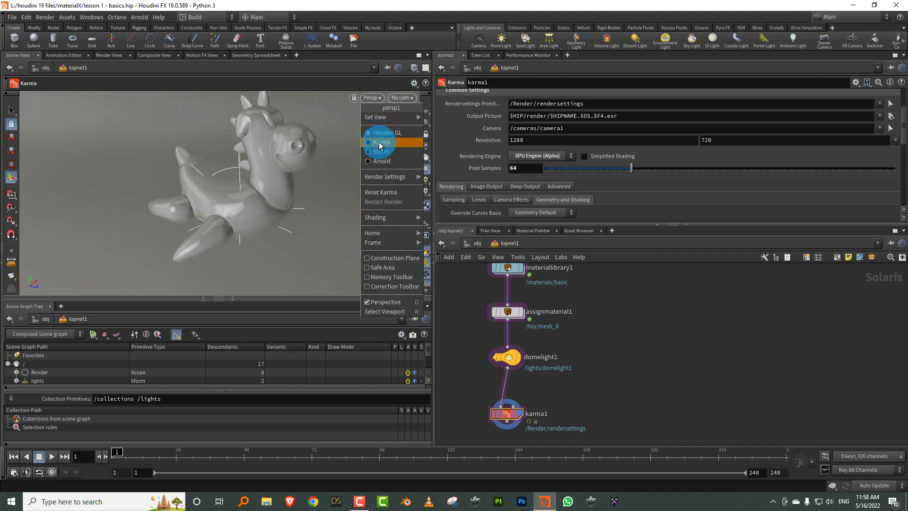
left_click(382, 142)
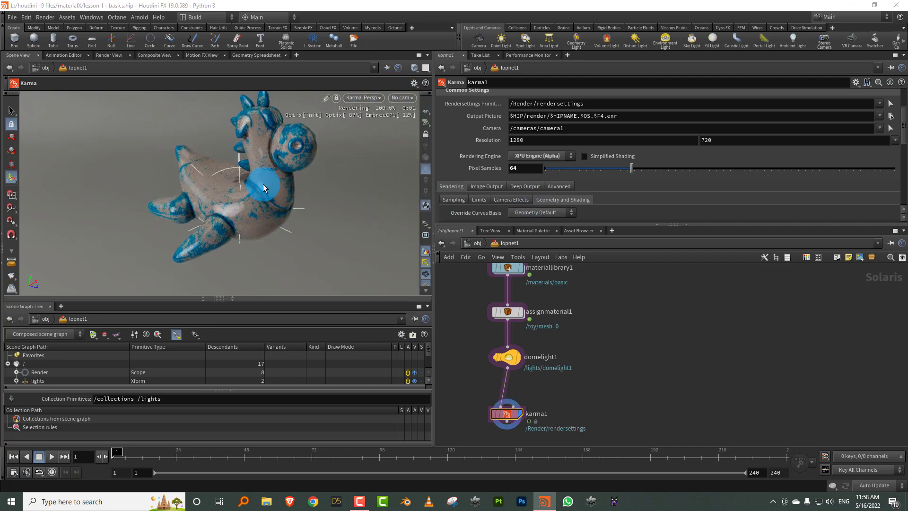
key("Escape")
left_click_drag(255, 178, 338, 168)
Step: Re-enter materiallibrary1 and duplicate the base color MtlX USD UV Texture node, placing the copy below the original
middle_click_drag(585, 305, 622, 372)
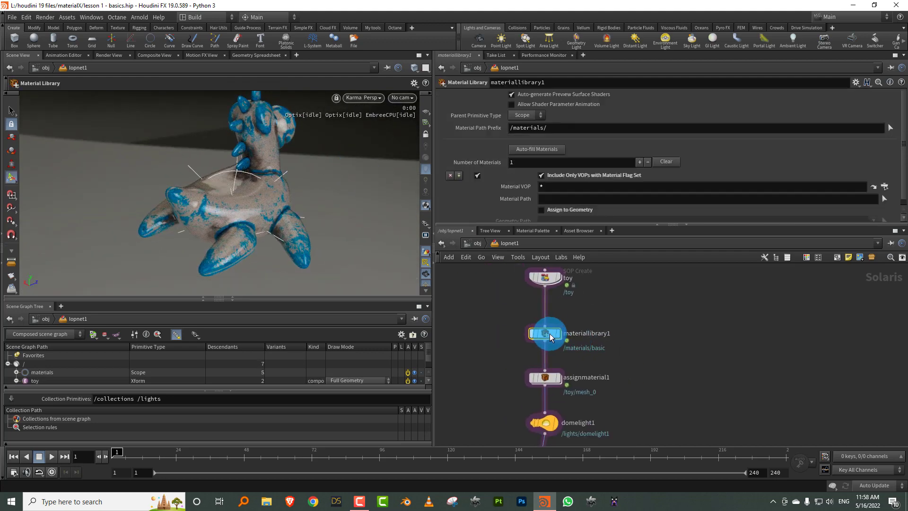
double_click(549, 334)
left_click(527, 300)
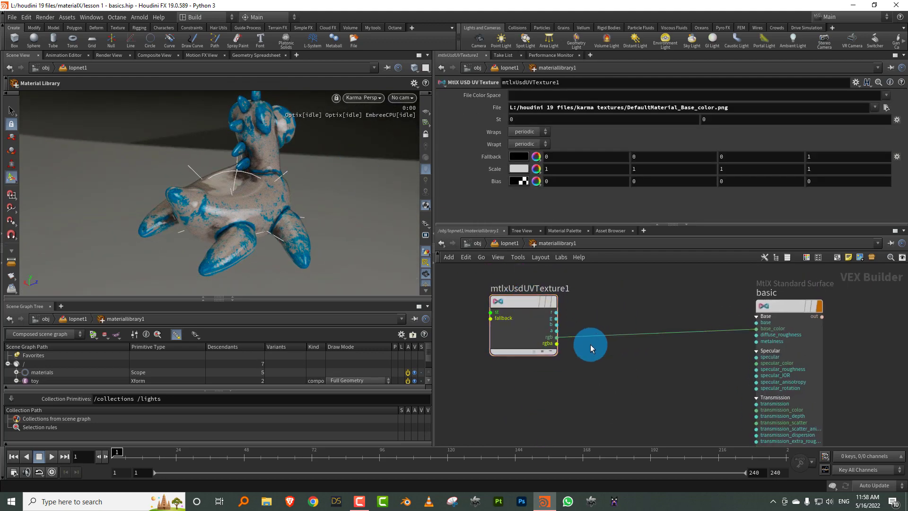
middle_click_drag(594, 351, 572, 330)
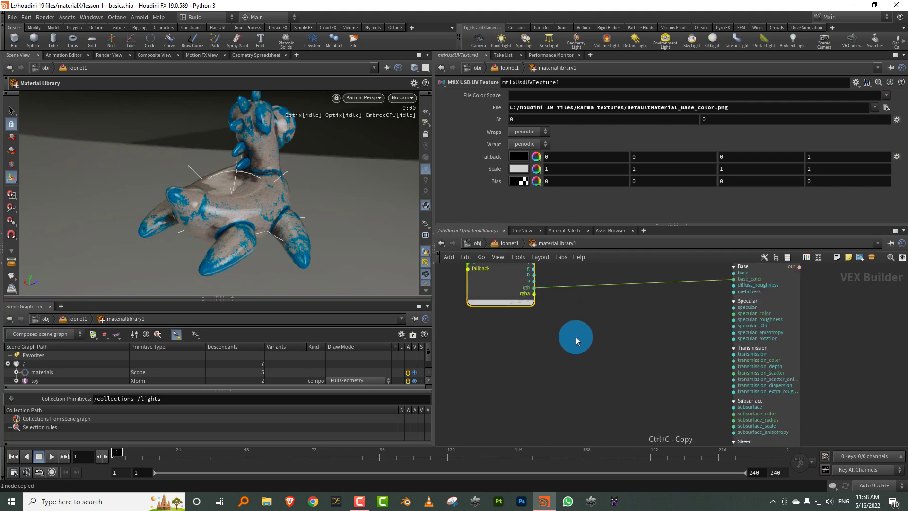
key("ctrl+v")
left_click_drag(579, 331, 508, 362)
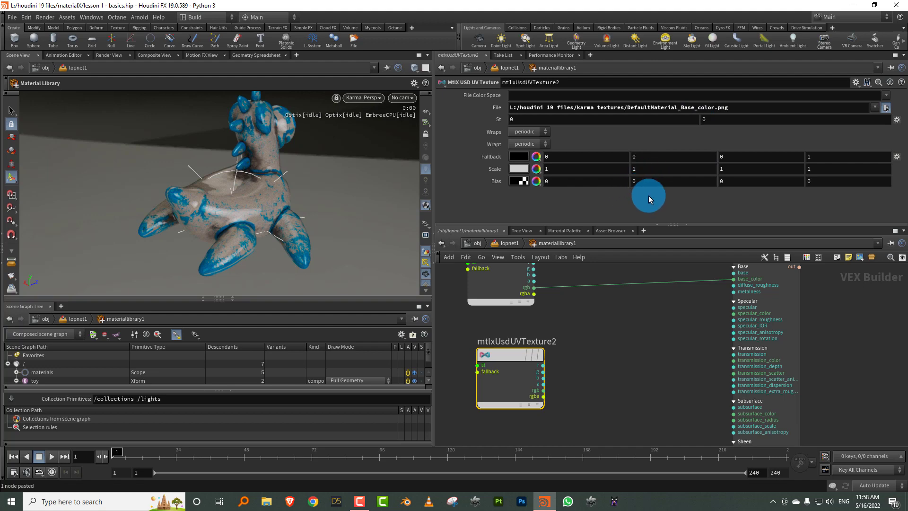
Step: Load DefaultMaterial_Metallic.png into the duplicated texture node and rename the node metal
left_click_drag(798, 318, 788, 401)
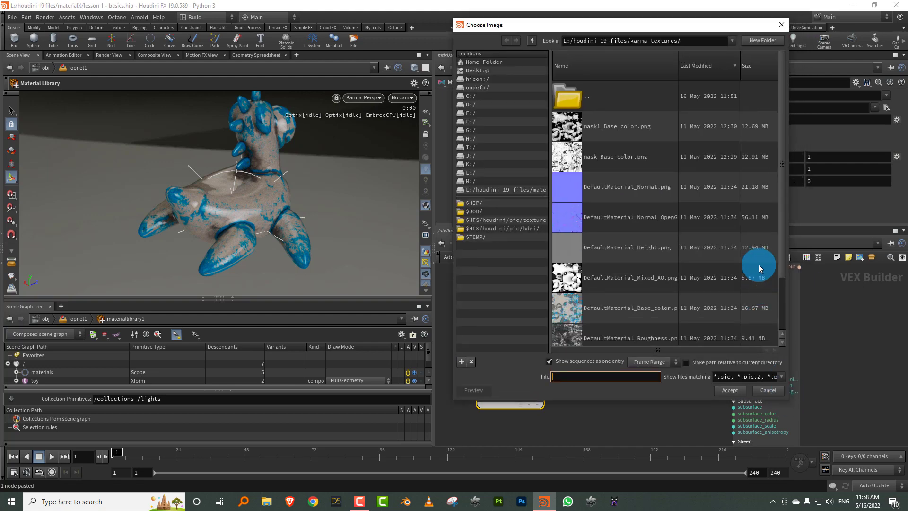
scroll(781, 266, "down", 2)
left_click(652, 310)
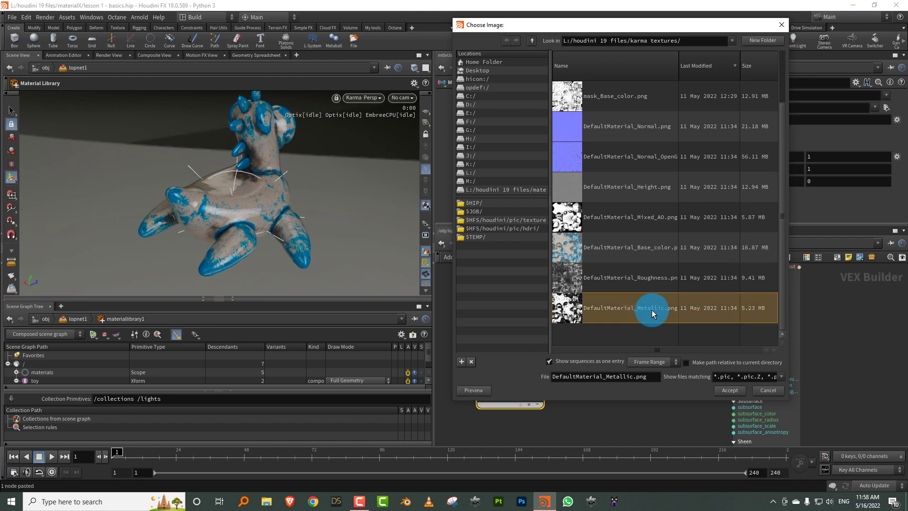
left_click(730, 390)
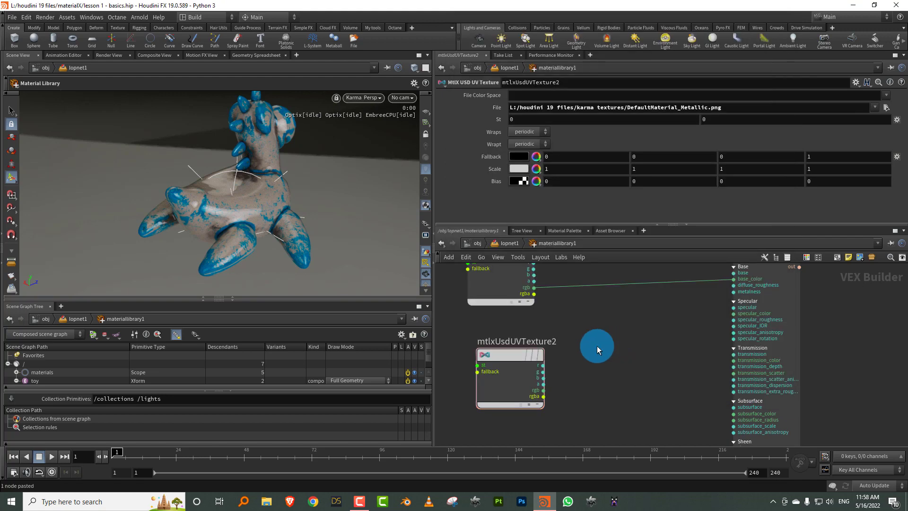
double_click(491, 341)
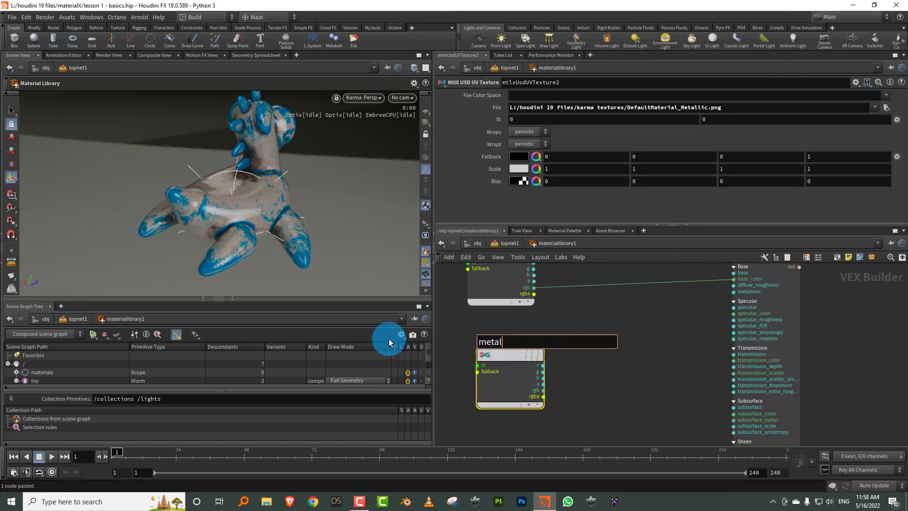
type("metal")
key("Return")
Step: Duplicate the metal texture node, place the copy below it and rename it rough
scroll(586, 312, "down", 3)
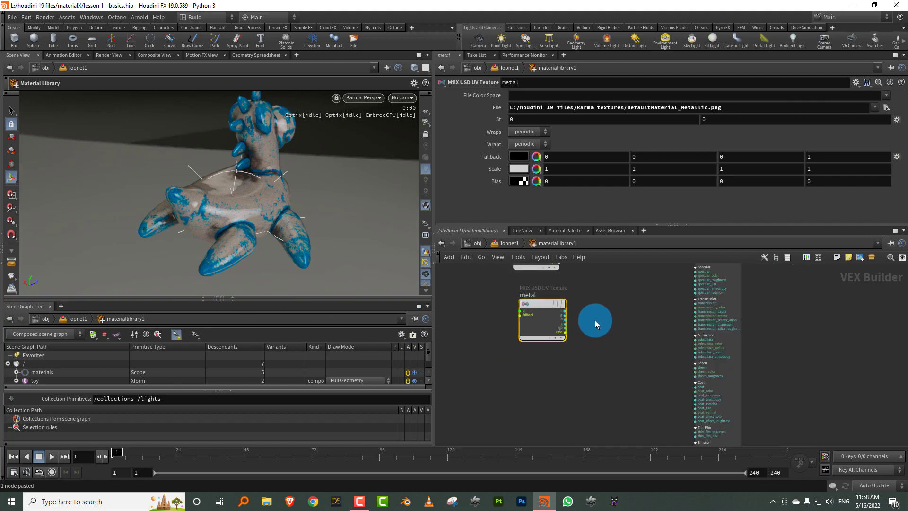
key("ctrl+c")
key("ctrl+v")
left_click_drag(592, 357, 405, 375)
left_click(526, 361)
type("rough")
key("Return")
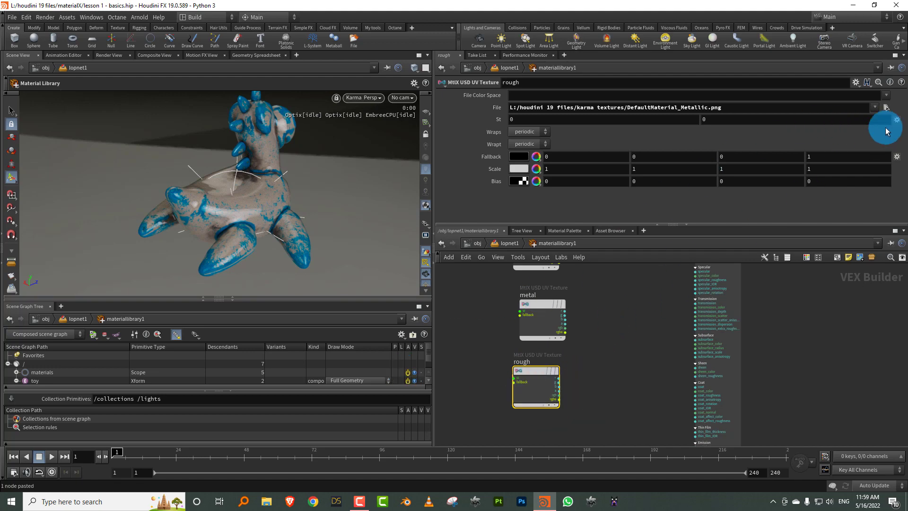
Step: Load DefaultMaterial_Roughness.png as the image file of the rough texture node
left_click(885, 109)
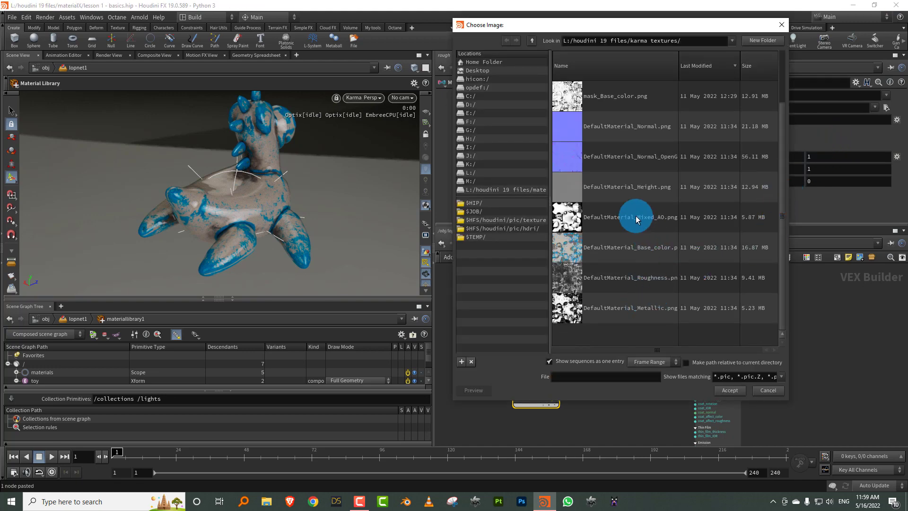
left_click(652, 280)
left_click(735, 396)
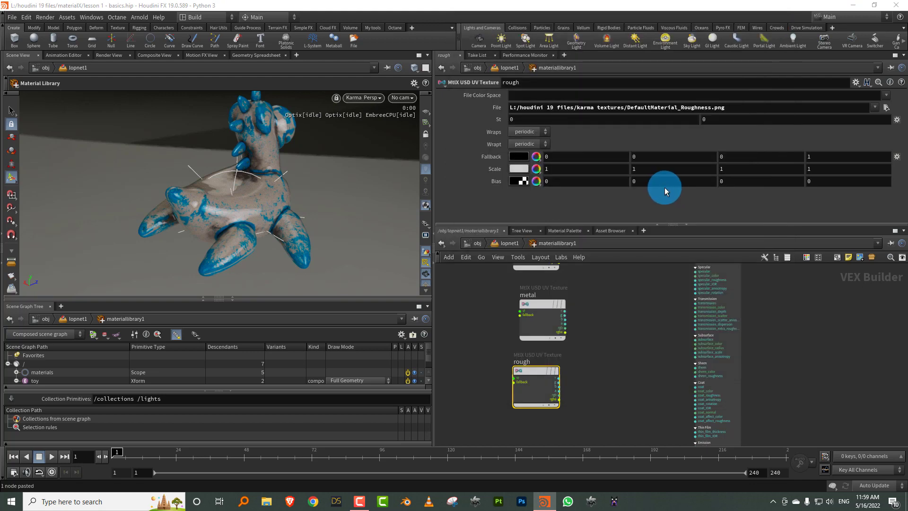
Step: Duplicate the rough MtlX USD UV Texture node and place the copy below the original
left_click_drag(614, 225, 634, 158)
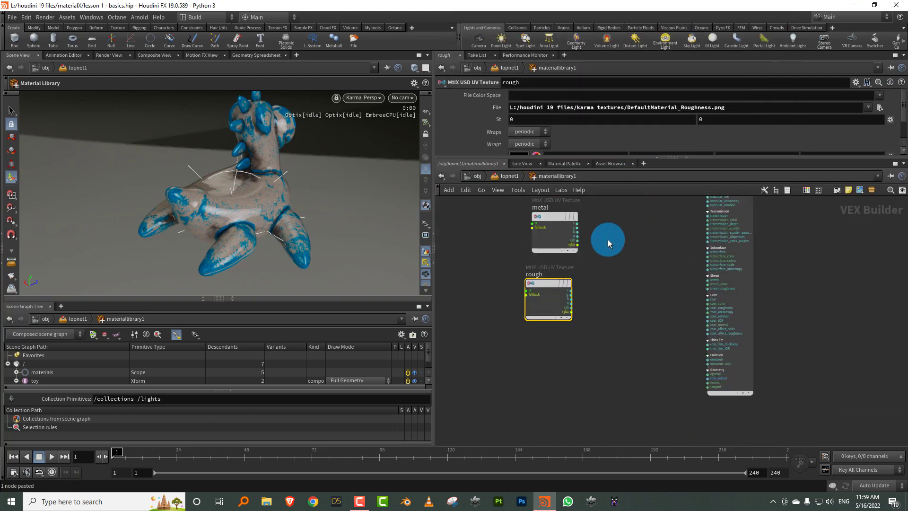
key("ctrl+v")
left_click_drag(649, 322, 563, 370)
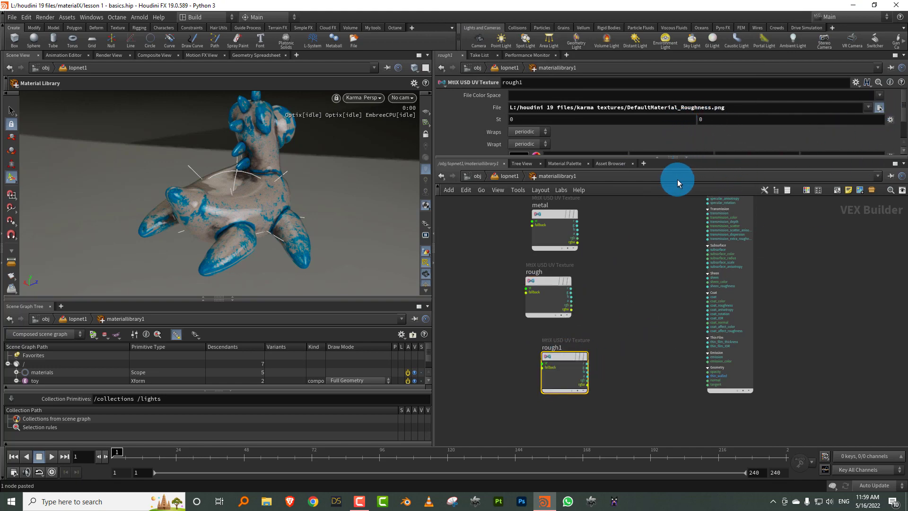
Step: Load DefaultMaterial_Height.png into the copied texture node and rename the node height
left_click(654, 245)
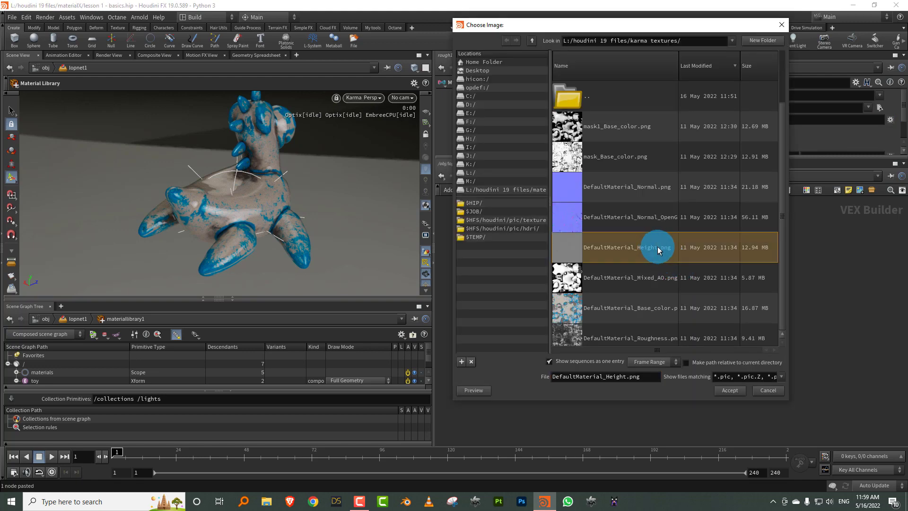
left_click(739, 390)
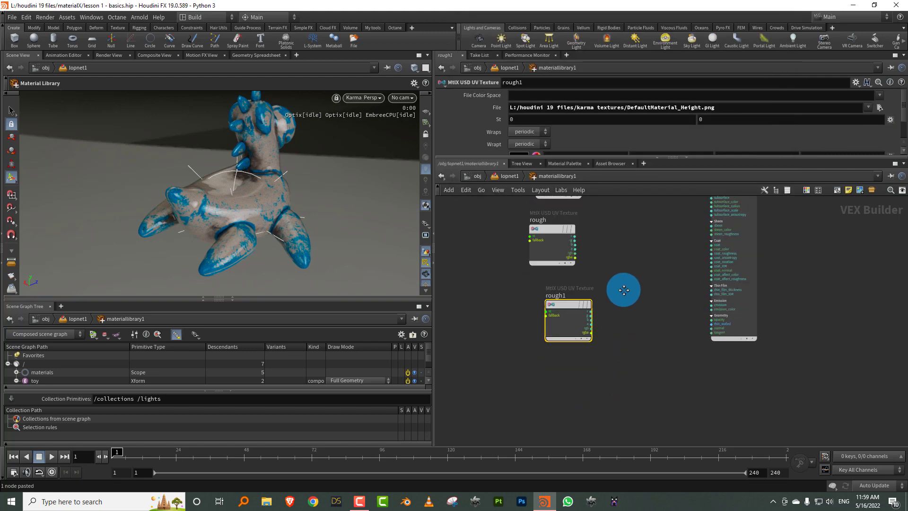
double_click(561, 283)
type("height")
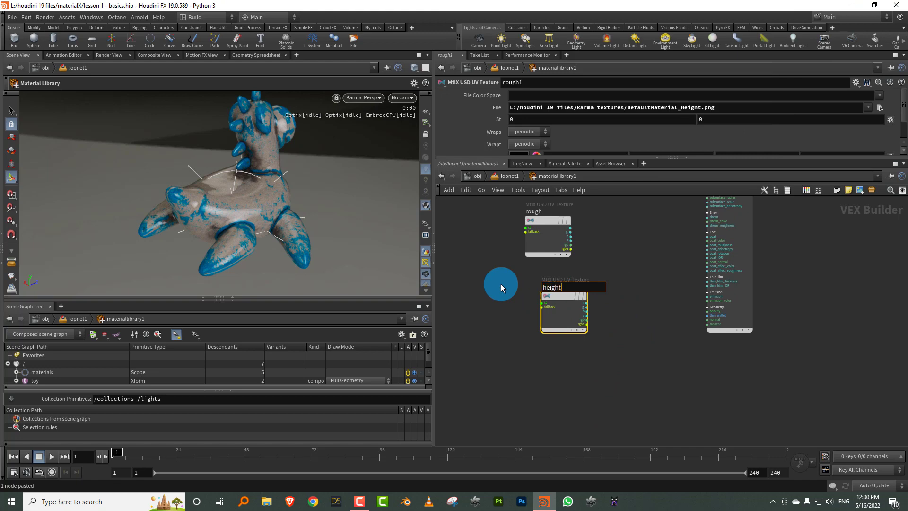
key("Return")
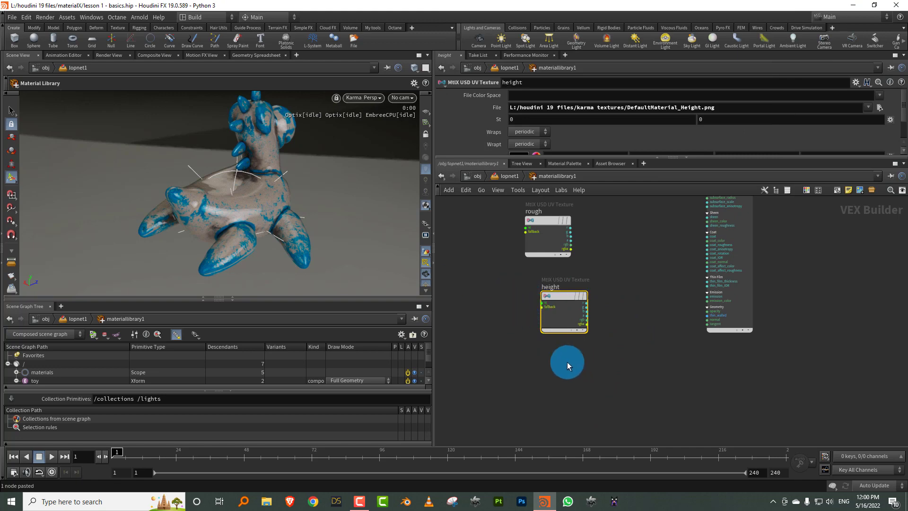
Step: Duplicate the height texture node, place the copy below it and load DefaultMaterial_Normal_OpenGL.png into the copy
key("ctrl+c")
key("ctrl+v")
left_click(548, 388)
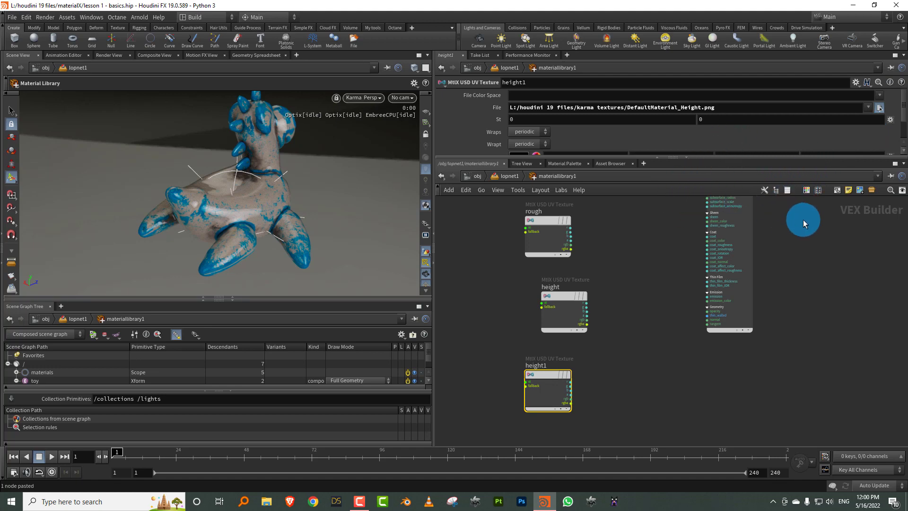
left_click(653, 220)
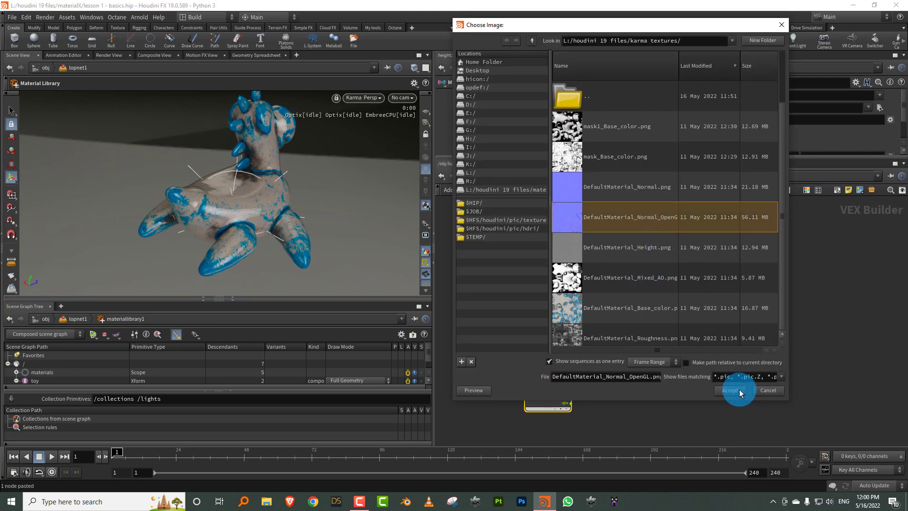
left_click(732, 390)
Step: Connect the r output of the metal texture node to the metalness input of the basic Standard Surface
scroll(564, 298, "up", 3)
middle_click_drag(567, 312, 537, 322)
left_click(540, 321)
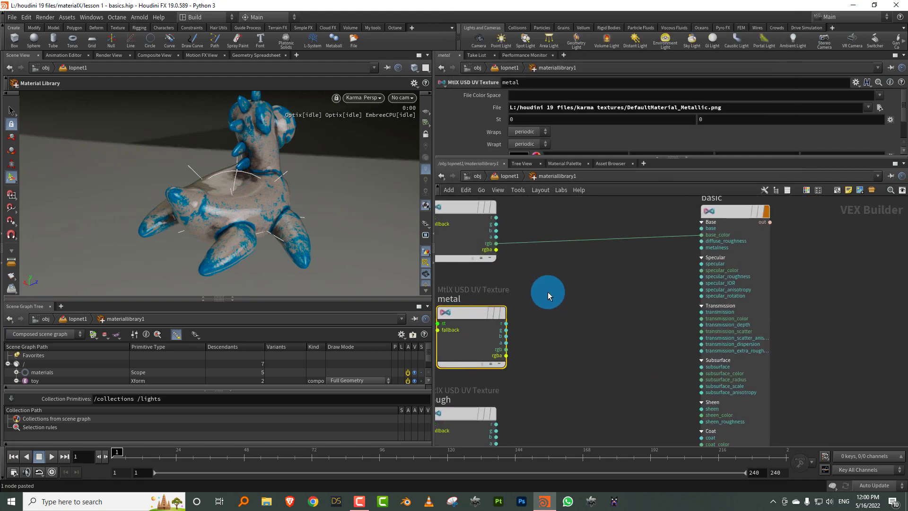
left_click(507, 325)
left_click(705, 247)
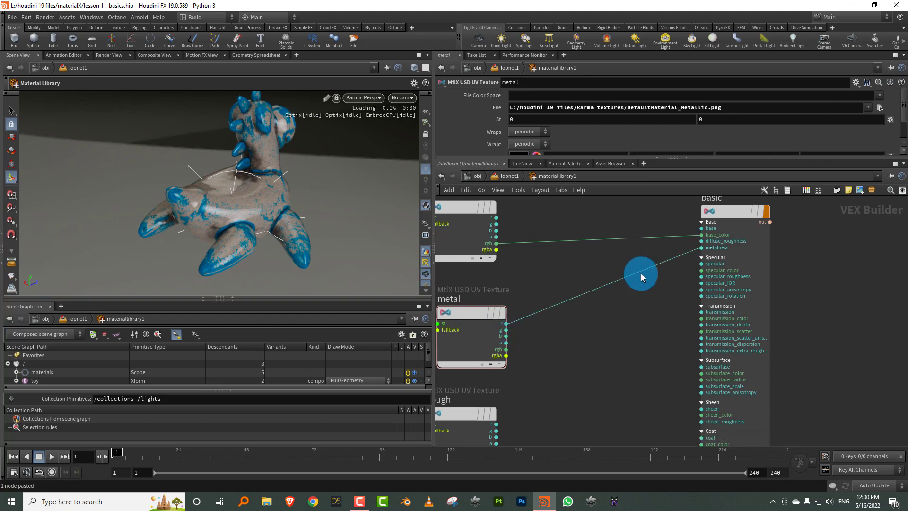
Step: Connect the r output of the rough texture node to the specular_roughness input of the basic Standard Surface
middle_click_drag(541, 378, 535, 352)
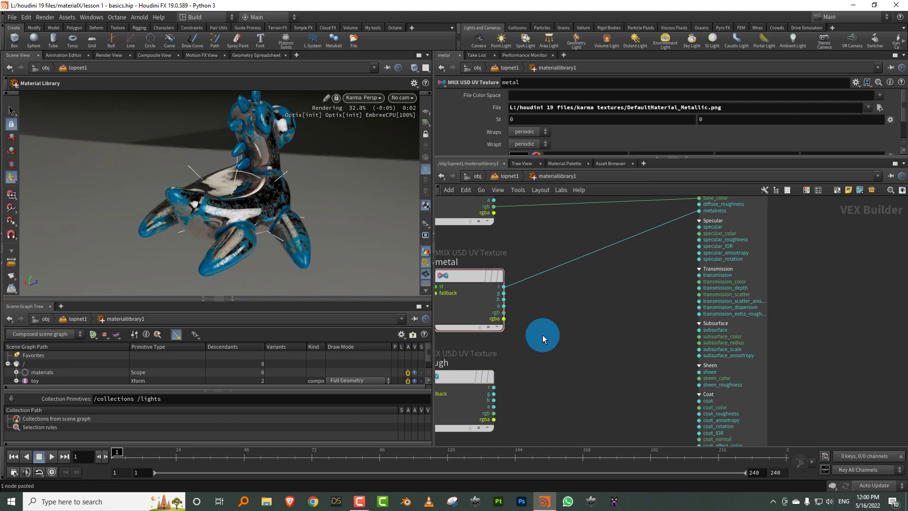
left_click(493, 387)
left_click(700, 239)
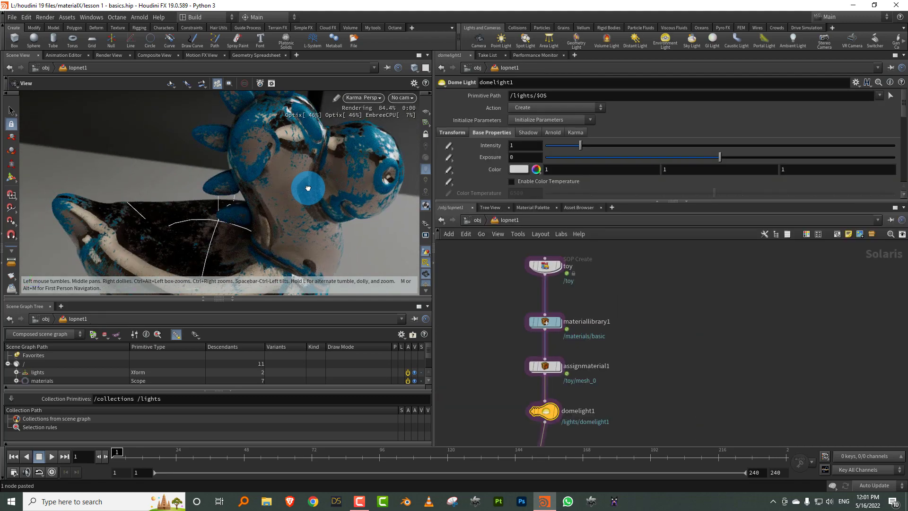
left_click_drag(308, 188, 266, 207)
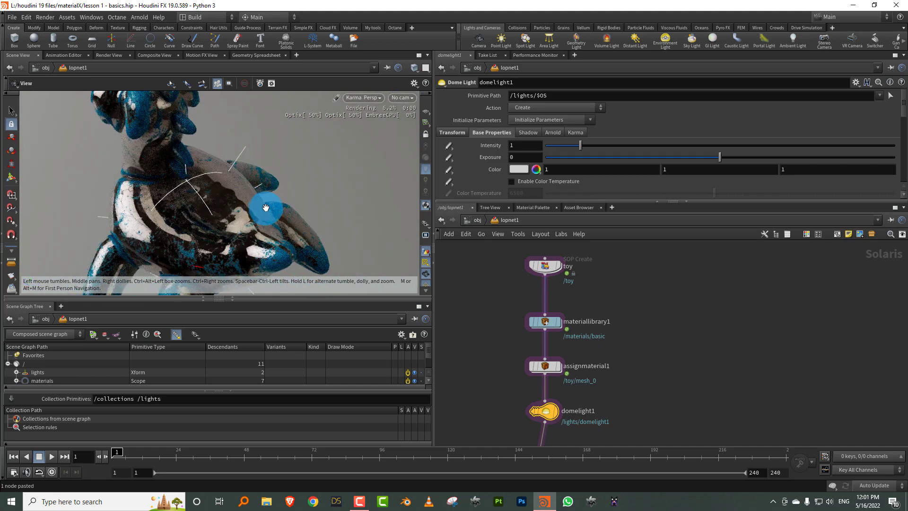
Step: Re-enter materiallibrary1 and add a MtlX Normalmap node beside the height1 texture node
middle_click_drag(584, 274, 575, 246)
left_click(550, 295)
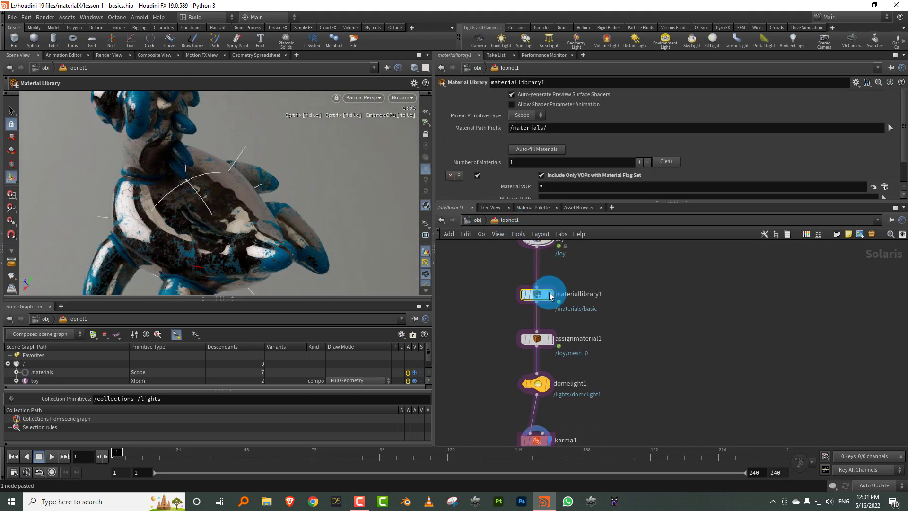
double_click(540, 296)
middle_click_drag(561, 292, 597, 283)
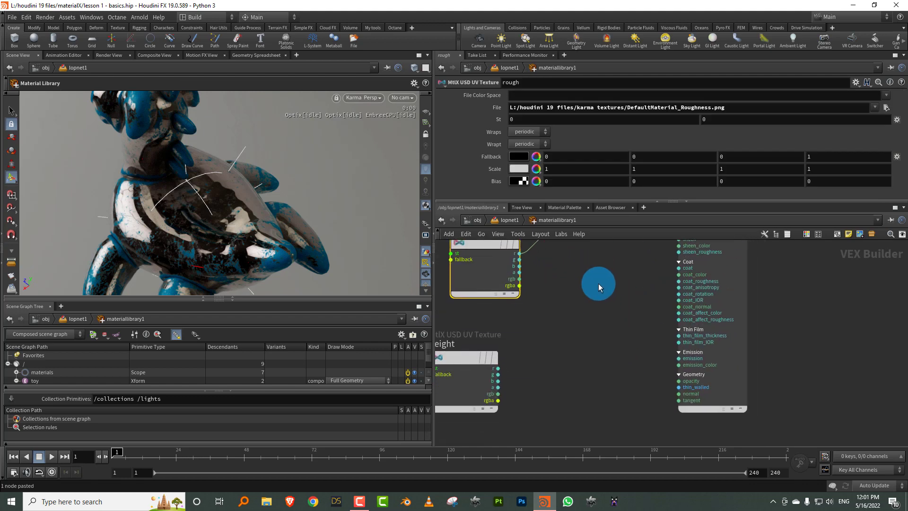
scroll(598, 284, "down", 2)
key("Tab")
type("nor")
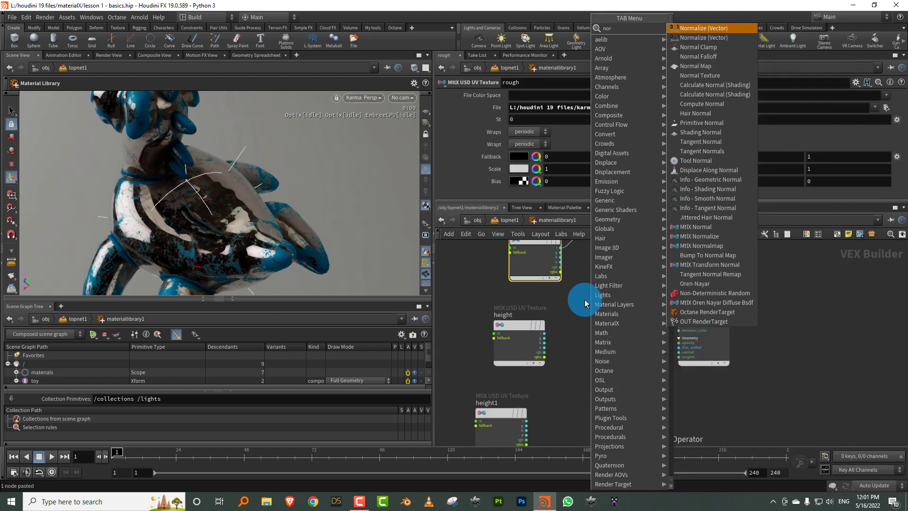
type("ma")
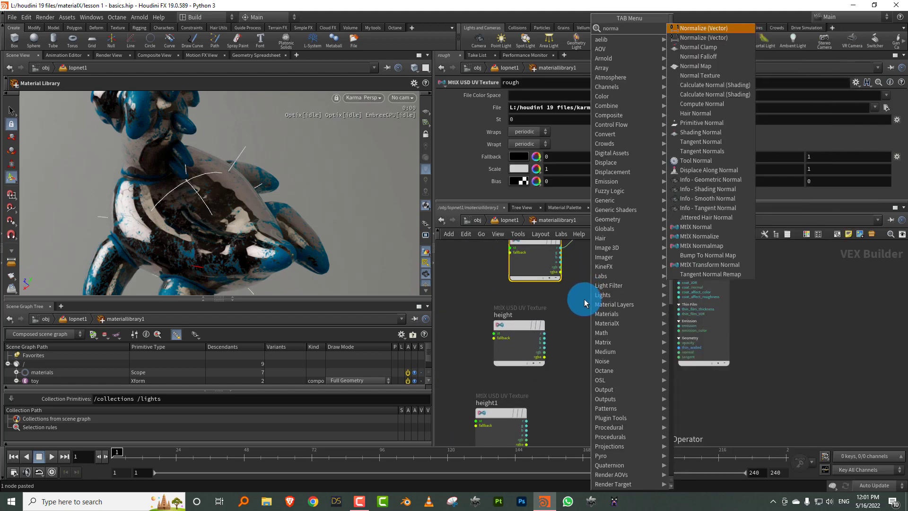
left_click(712, 228)
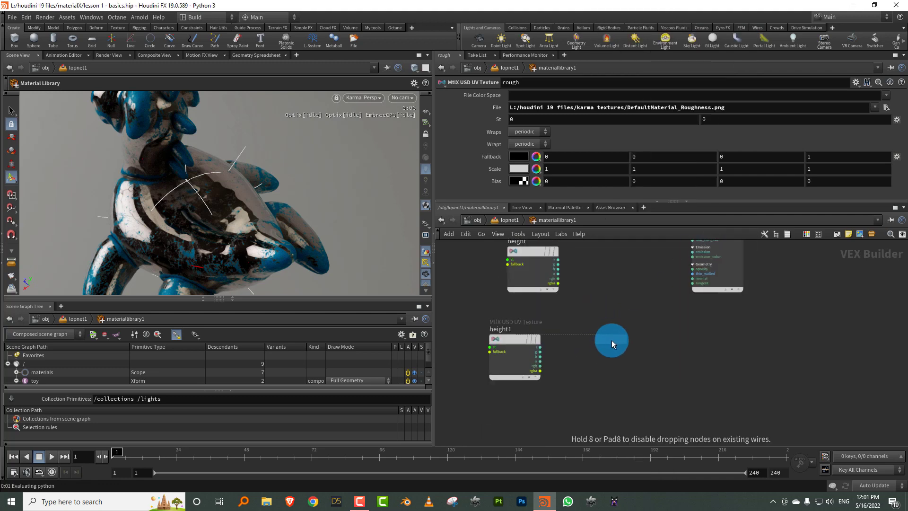
left_click(611, 339)
Step: Connect the rgb output of the height1 texture node to the in input of mtlxnormalmap1
scroll(550, 349, "up", 2)
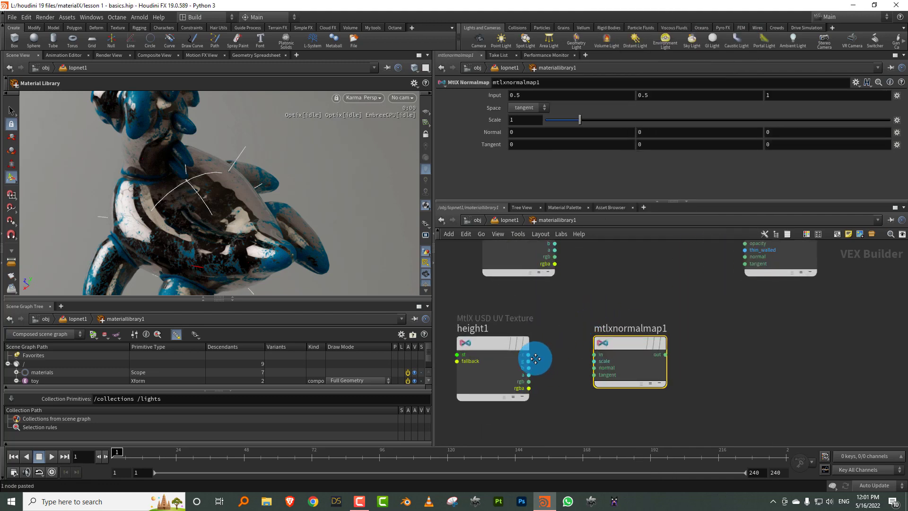
scroll(535, 358, "up", 2)
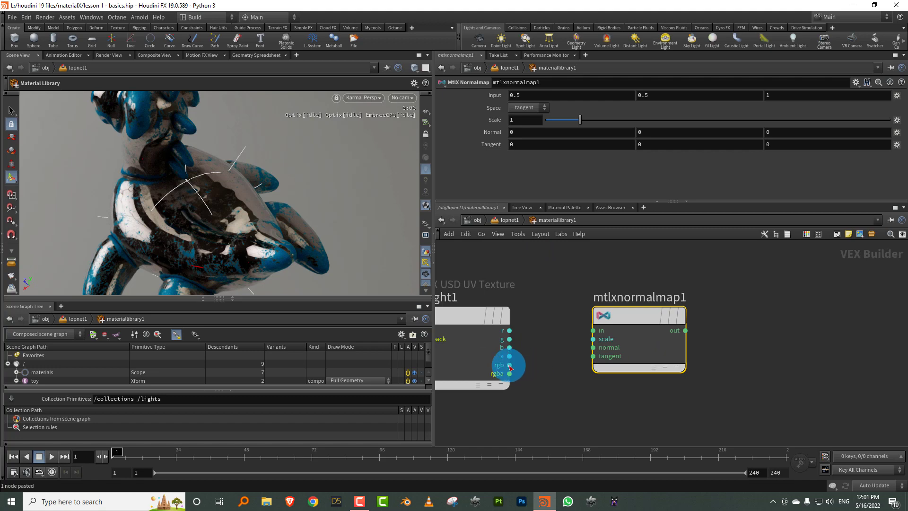
left_click_drag(509, 366, 586, 325)
Step: Connect the output of mtlxnormalmap1 to the Standard Surface's normal input and inspect the rendered toy
middle_click_drag(694, 301, 540, 359)
scroll(573, 325, "down", 3)
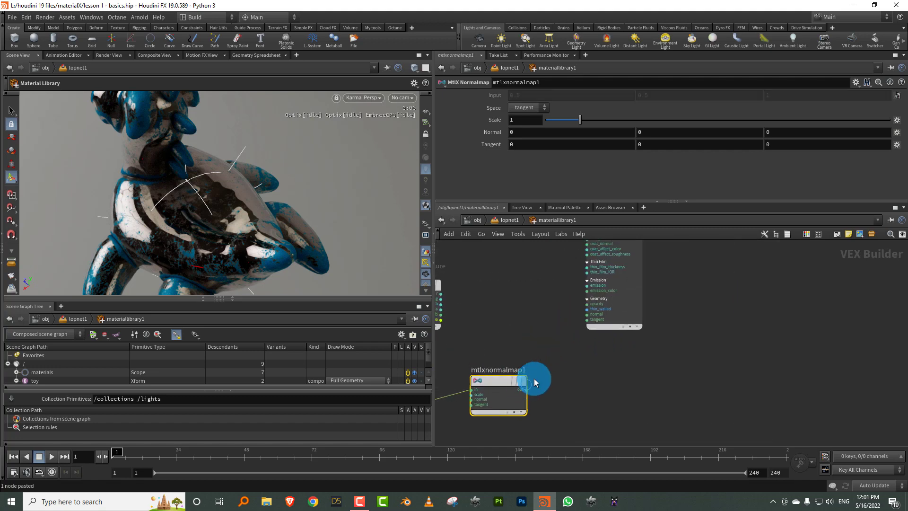
left_click(535, 382)
middle_click_drag(547, 318, 522, 350)
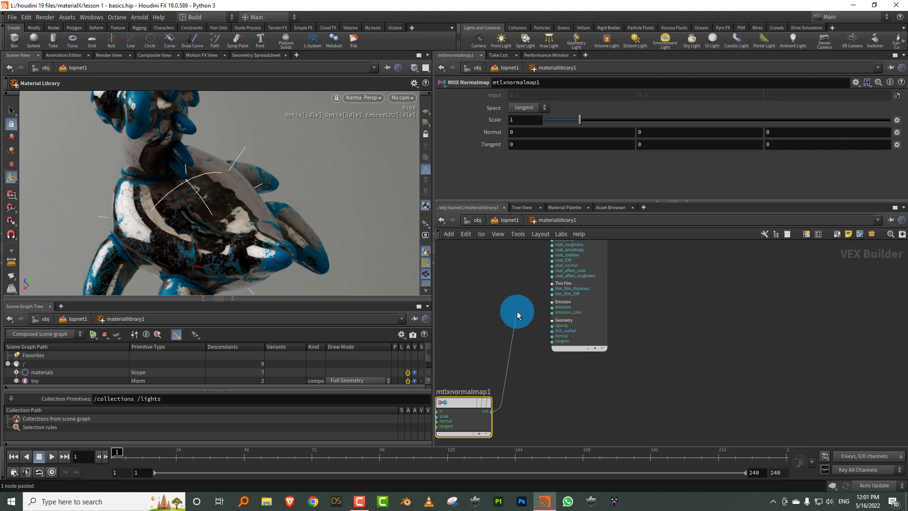
scroll(567, 349, "up", 2)
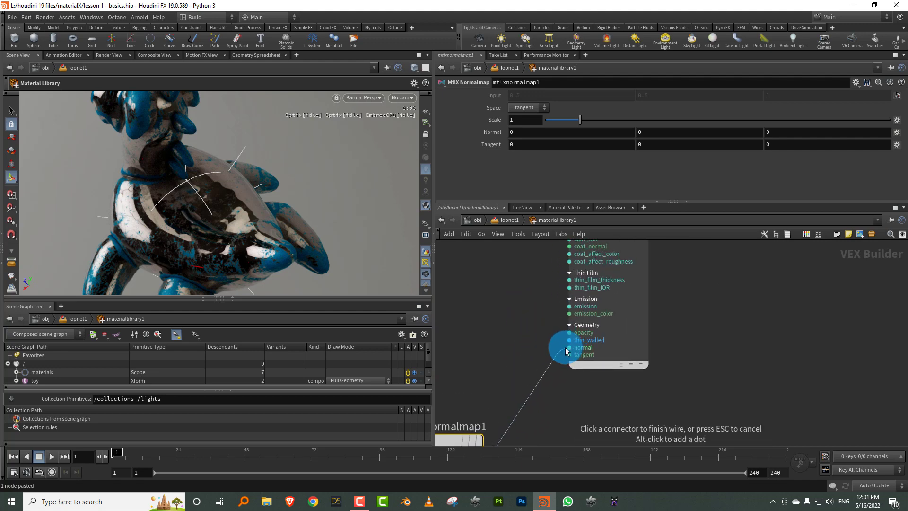
left_click(568, 348)
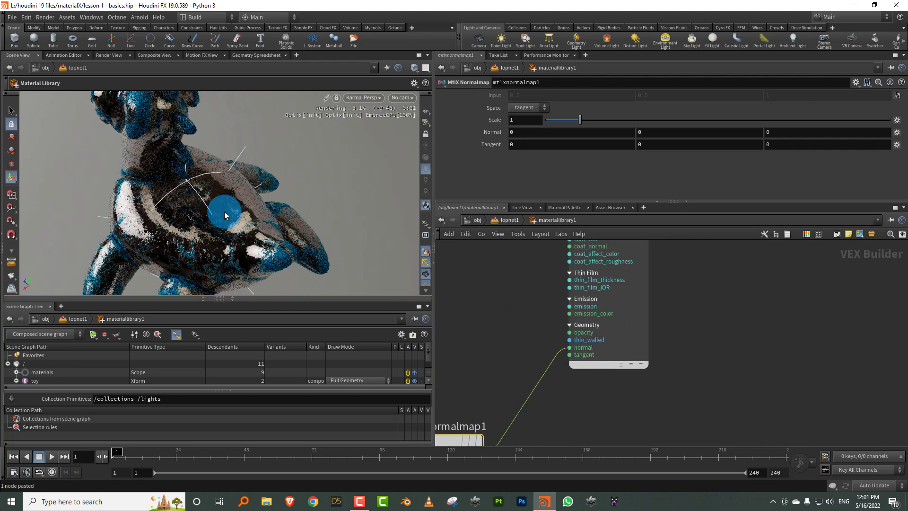
key("Escape")
left_click_drag(179, 207, 211, 204)
Step: Add a MtlX Heighttonormal node beside the height texture node
left_click(495, 319)
scroll(495, 319, "down", 3)
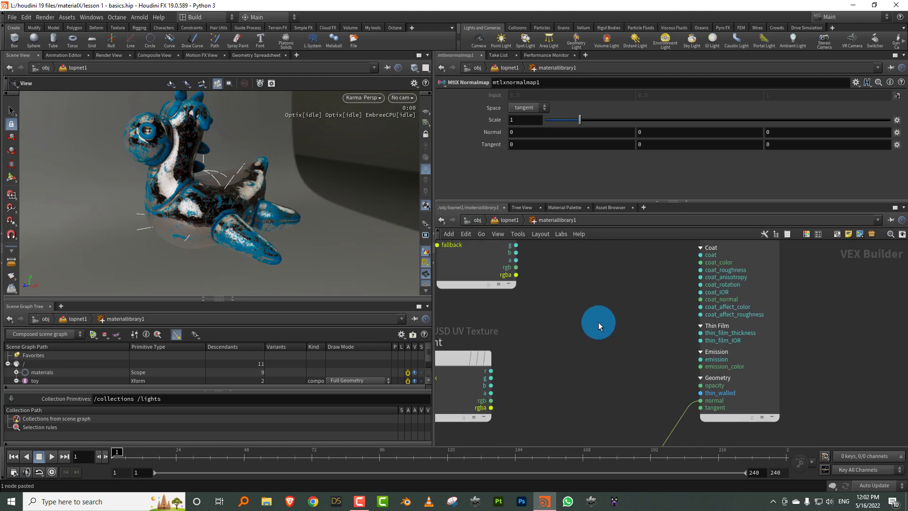
left_click_drag(547, 338, 474, 320)
middle_click_drag(539, 329, 615, 313)
key("Tab")
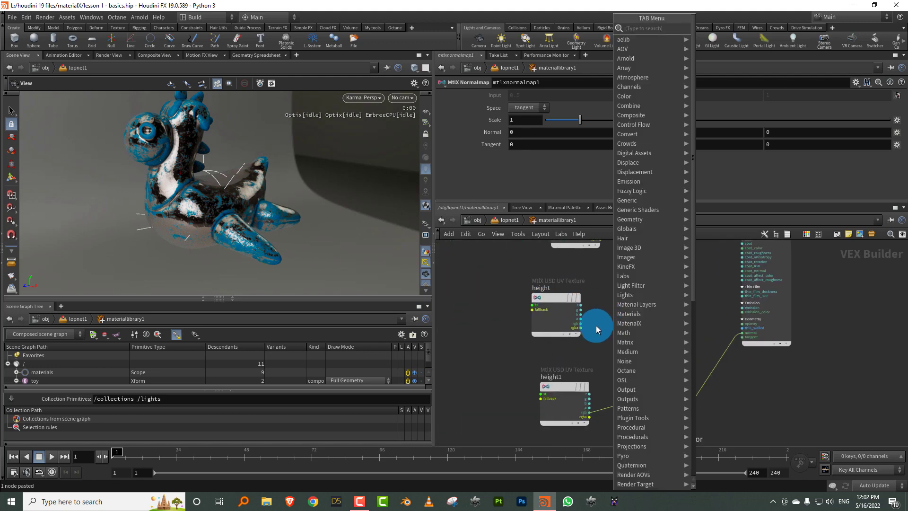
type("heigh")
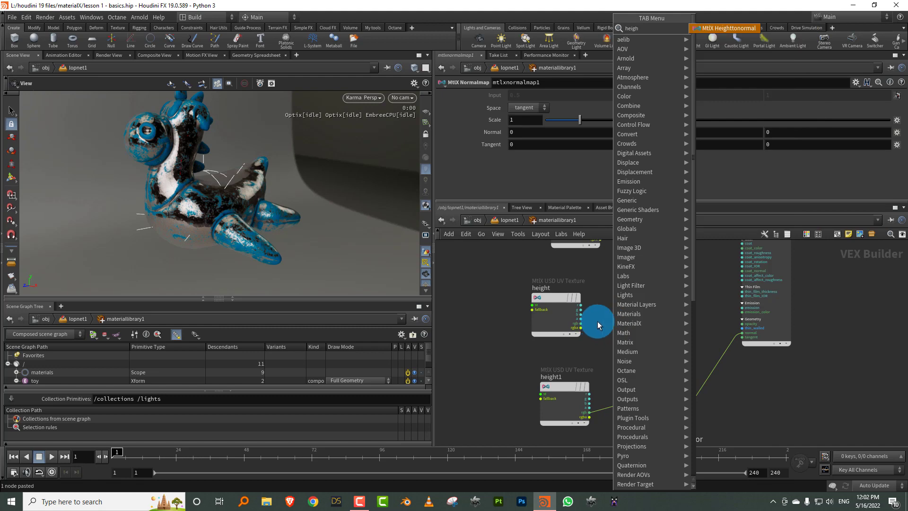
left_click(731, 32)
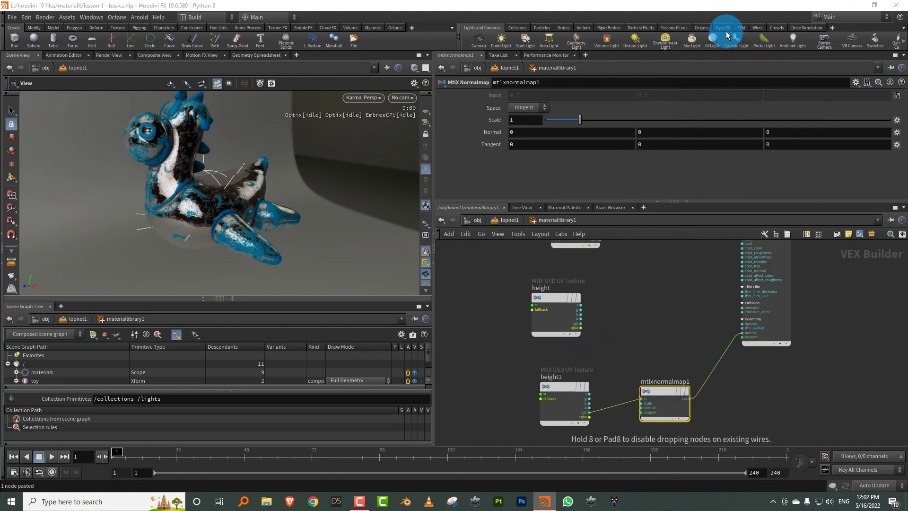
left_click(612, 301)
Step: Connect the r output of the height texture node to the in input of mtlxheighttonormal1
scroll(547, 296, "up", 2)
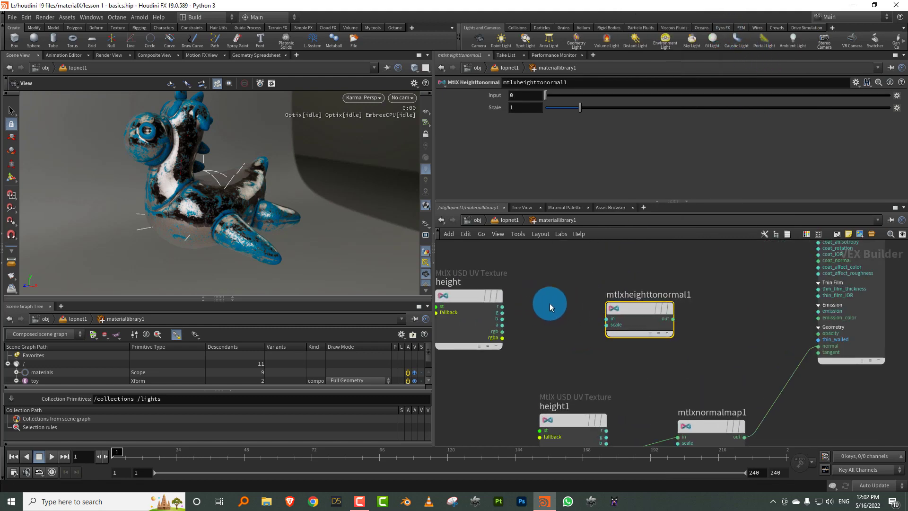
left_click_drag(502, 306, 580, 311)
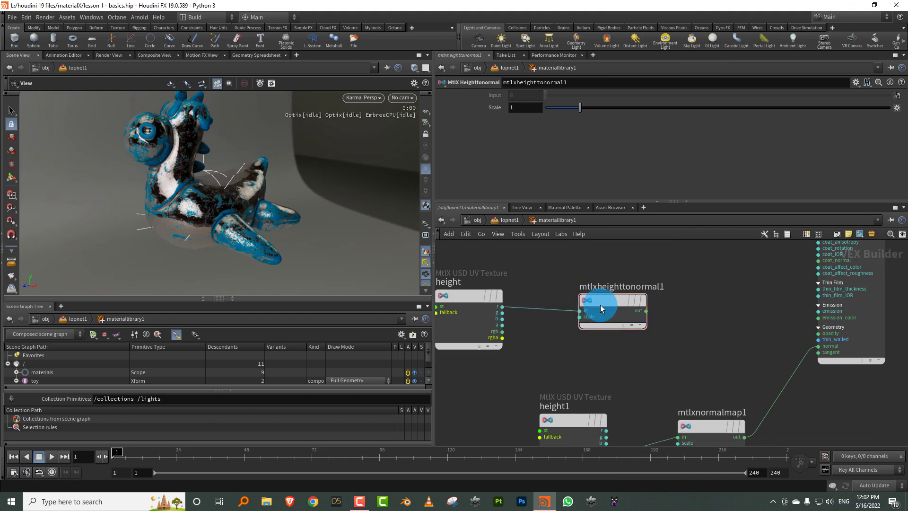
key("l")
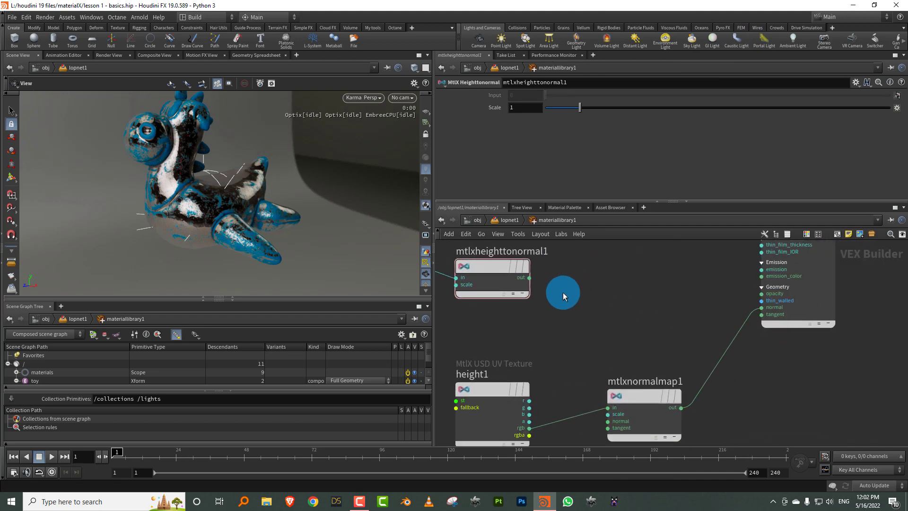
Step: Connect mtlxheighttonormal1's output to the in input of mtlxnormalmap1, replacing the height1 connection, and inspect the toy from other angles
left_click(527, 268)
scroll(561, 287, "down", 1)
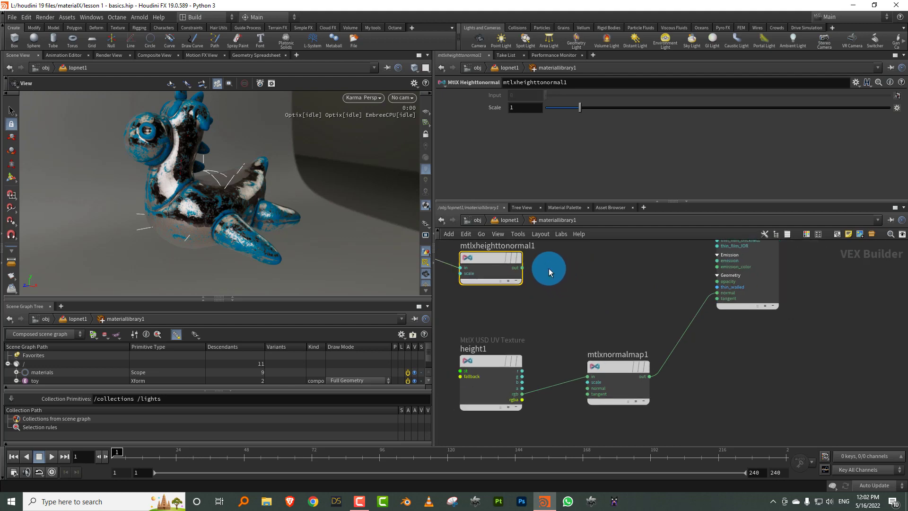
left_click_drag(521, 268, 573, 354)
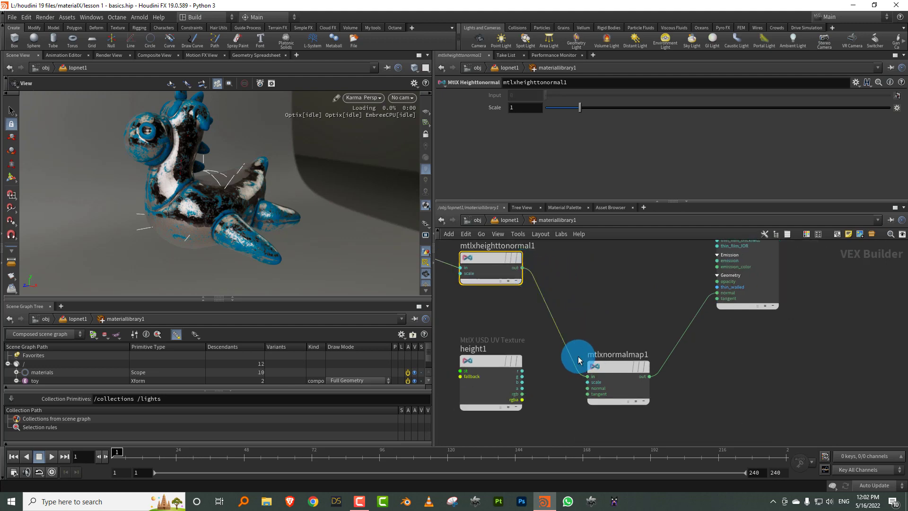
left_click_drag(214, 180, 231, 218)
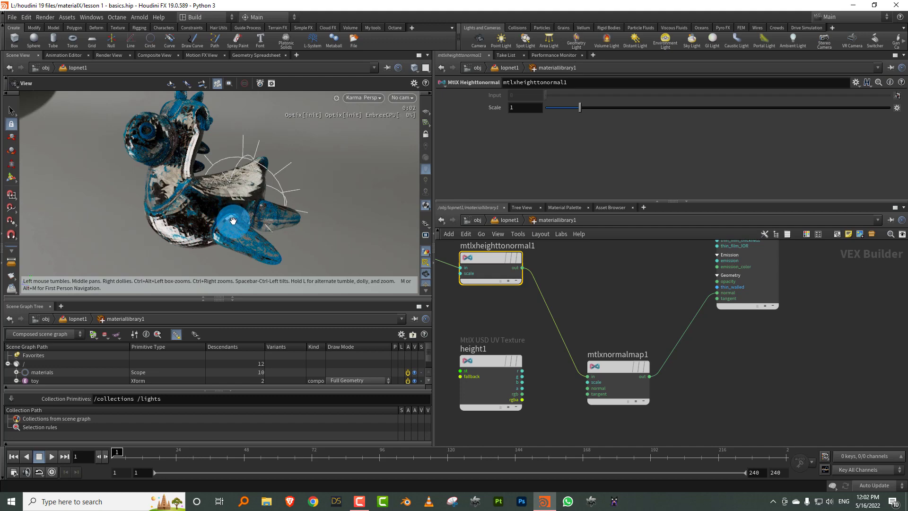
left_click_drag(235, 220, 283, 188)
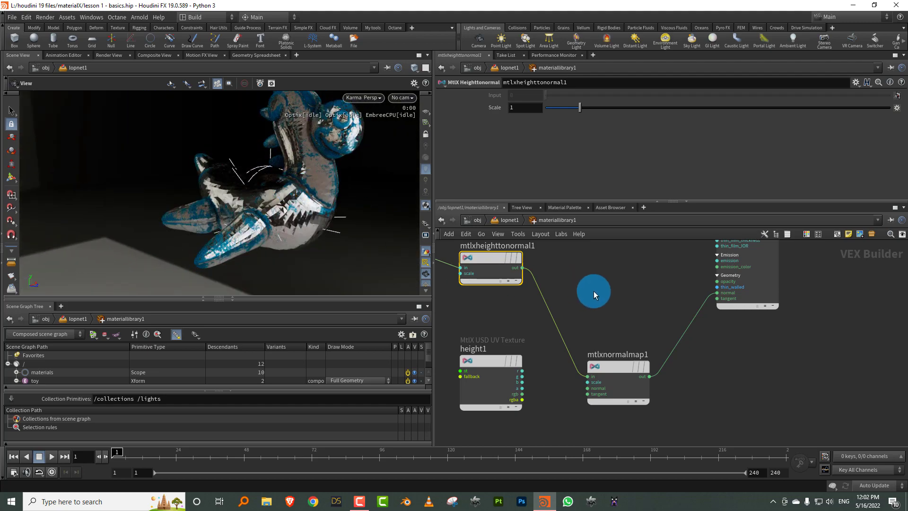
Step: Try object space on mtlxnormalmap1 and return its space to tangent
middle_click_drag(593, 291, 583, 314)
scroll(558, 314, "up", 2)
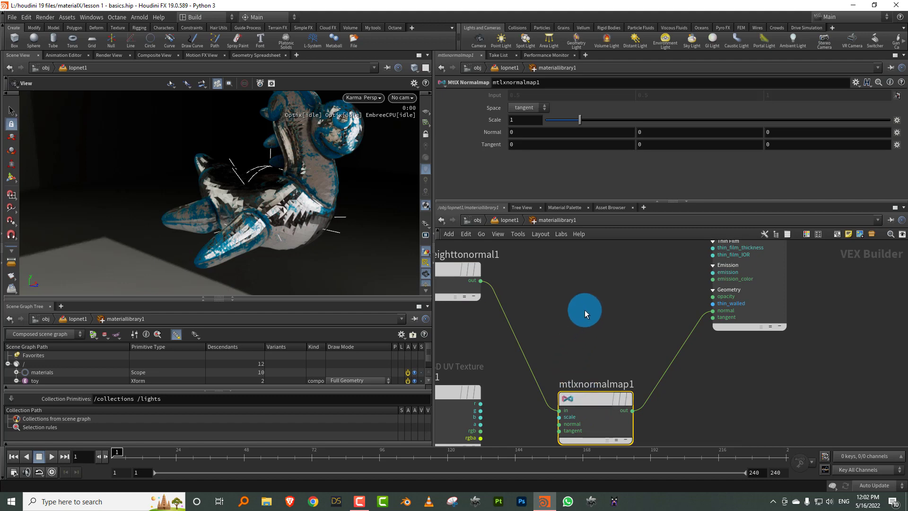
left_click(527, 108)
left_click(527, 121)
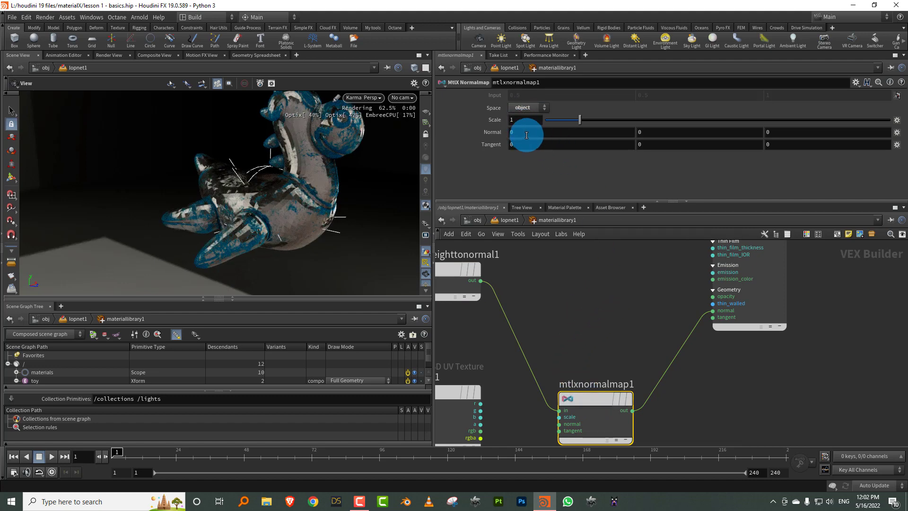
left_click(526, 109)
left_click(520, 117)
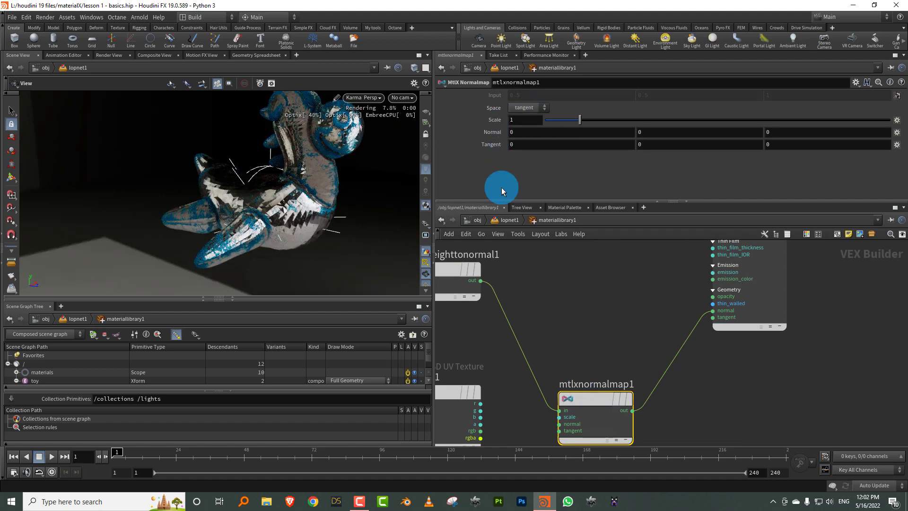
Step: Connect height1's rgb output to the in input of mtlxnormalmap1, replacing the mtlxheighttonormal1 connection, and inspect the toy from several angles
middle_click_drag(539, 323, 527, 273)
left_click(490, 342)
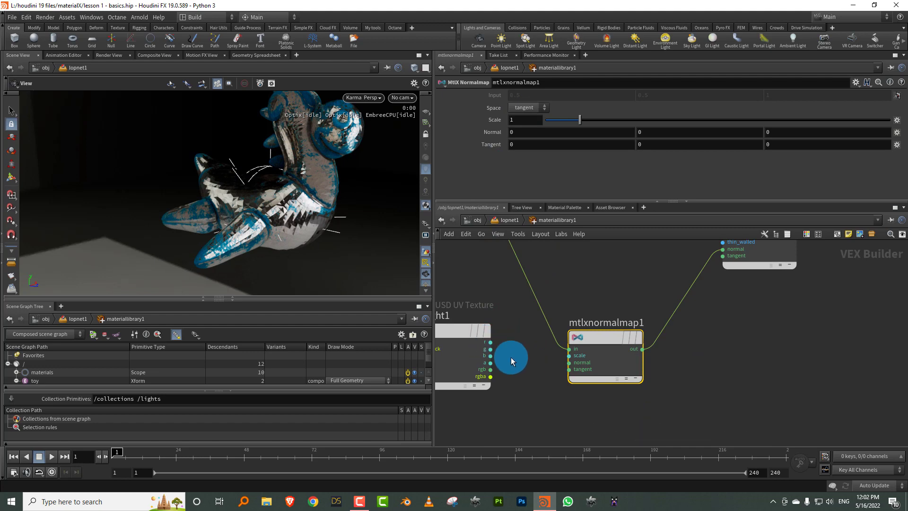
left_click(490, 369)
left_click(578, 337)
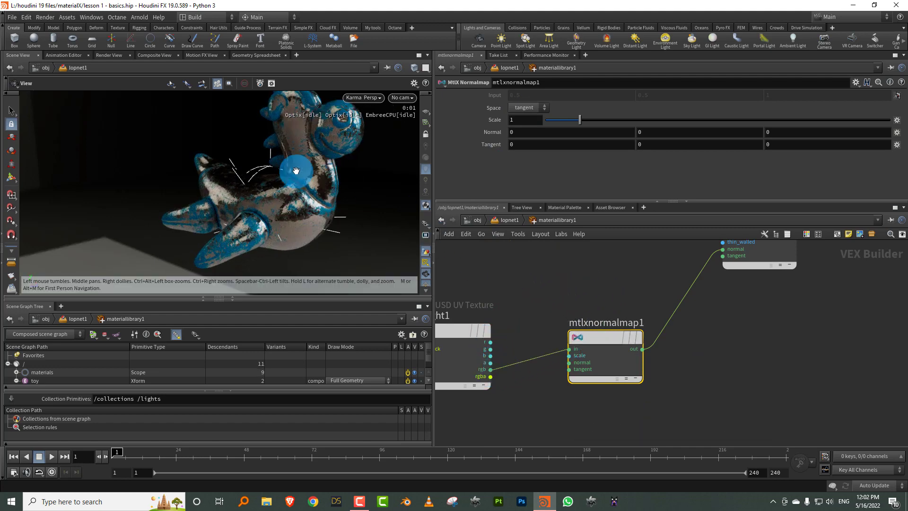
scroll(347, 189, "up", 5)
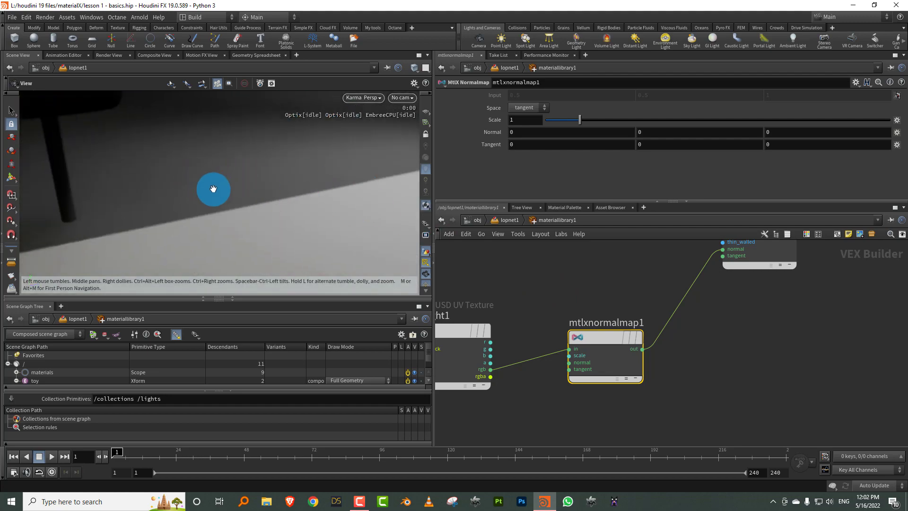
scroll(209, 219, "down", 8)
scroll(231, 207, "up", 5)
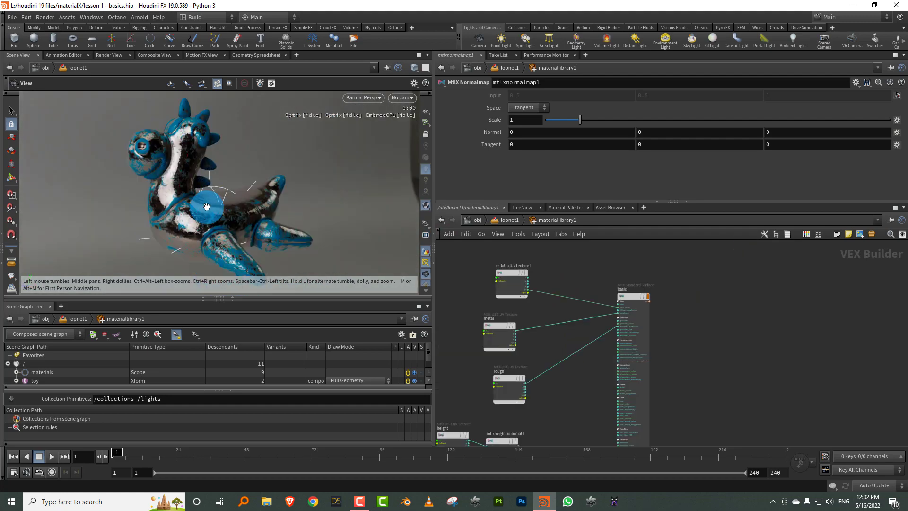
left_click_drag(265, 208, 369, 203)
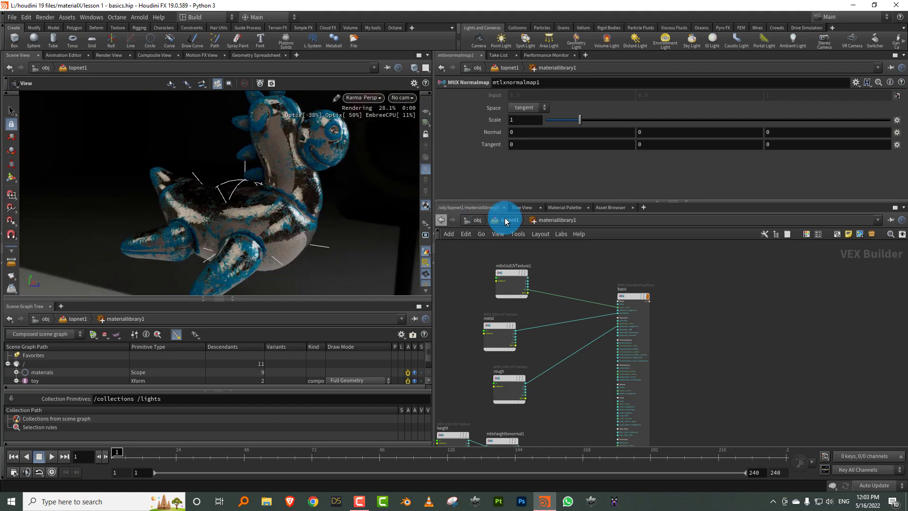
Step: Return to the lopnet1 network, change domelight1's environment lighting, and inspect the textured toy from another angle
left_click(517, 222)
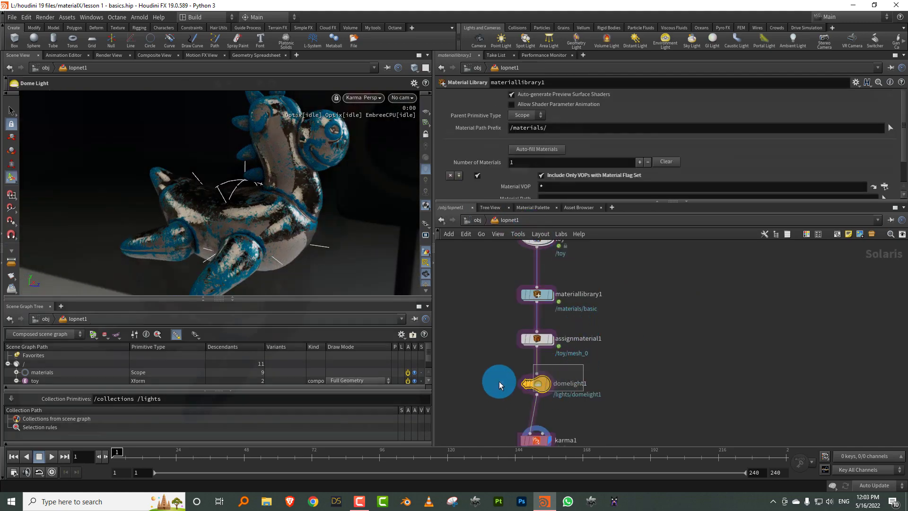
key("Return")
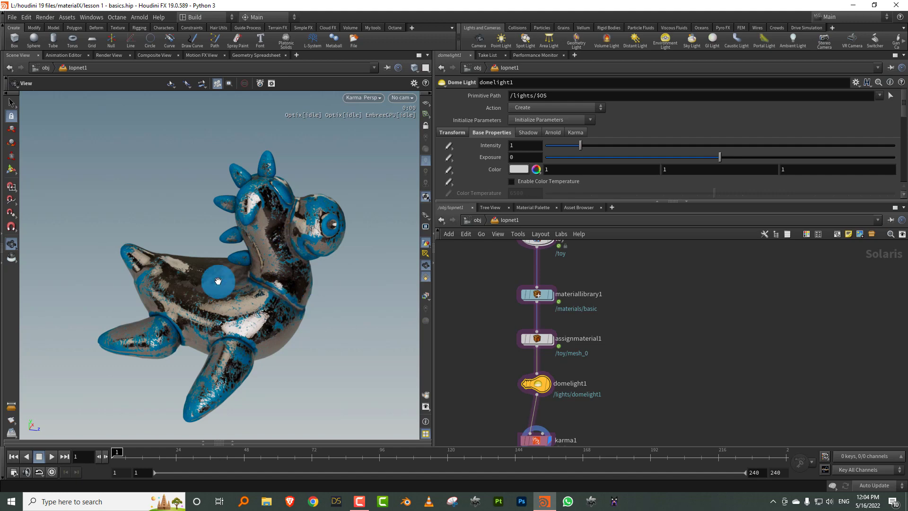
left_click_drag(267, 320, 418, 314)
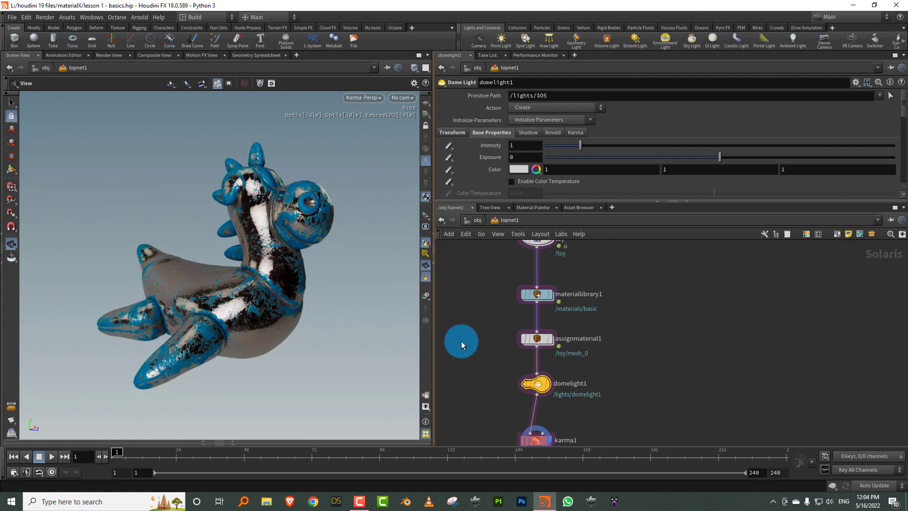